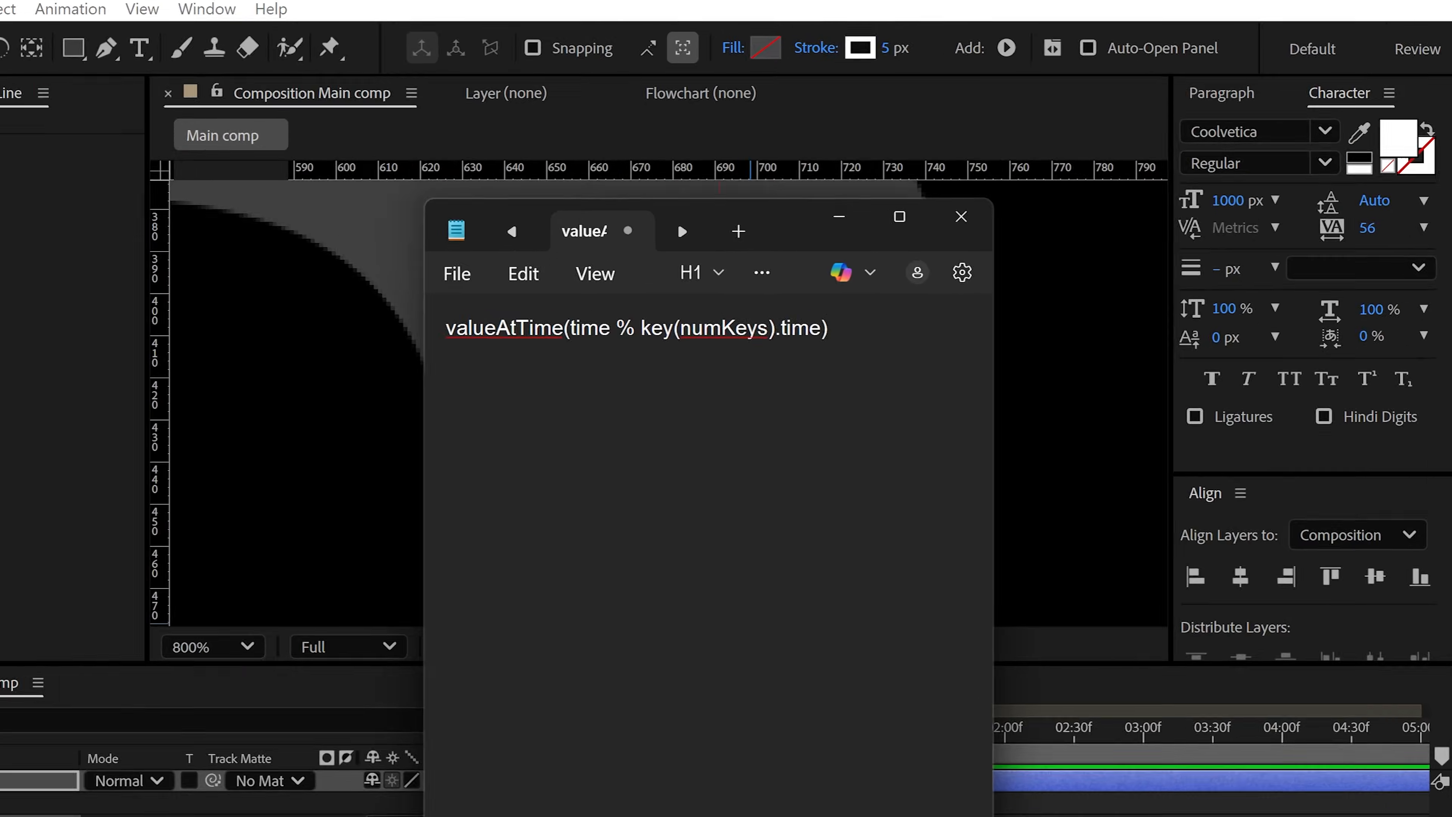
pyautogui.moveTo(828, 328); pyautogui.dragTo(446, 328)
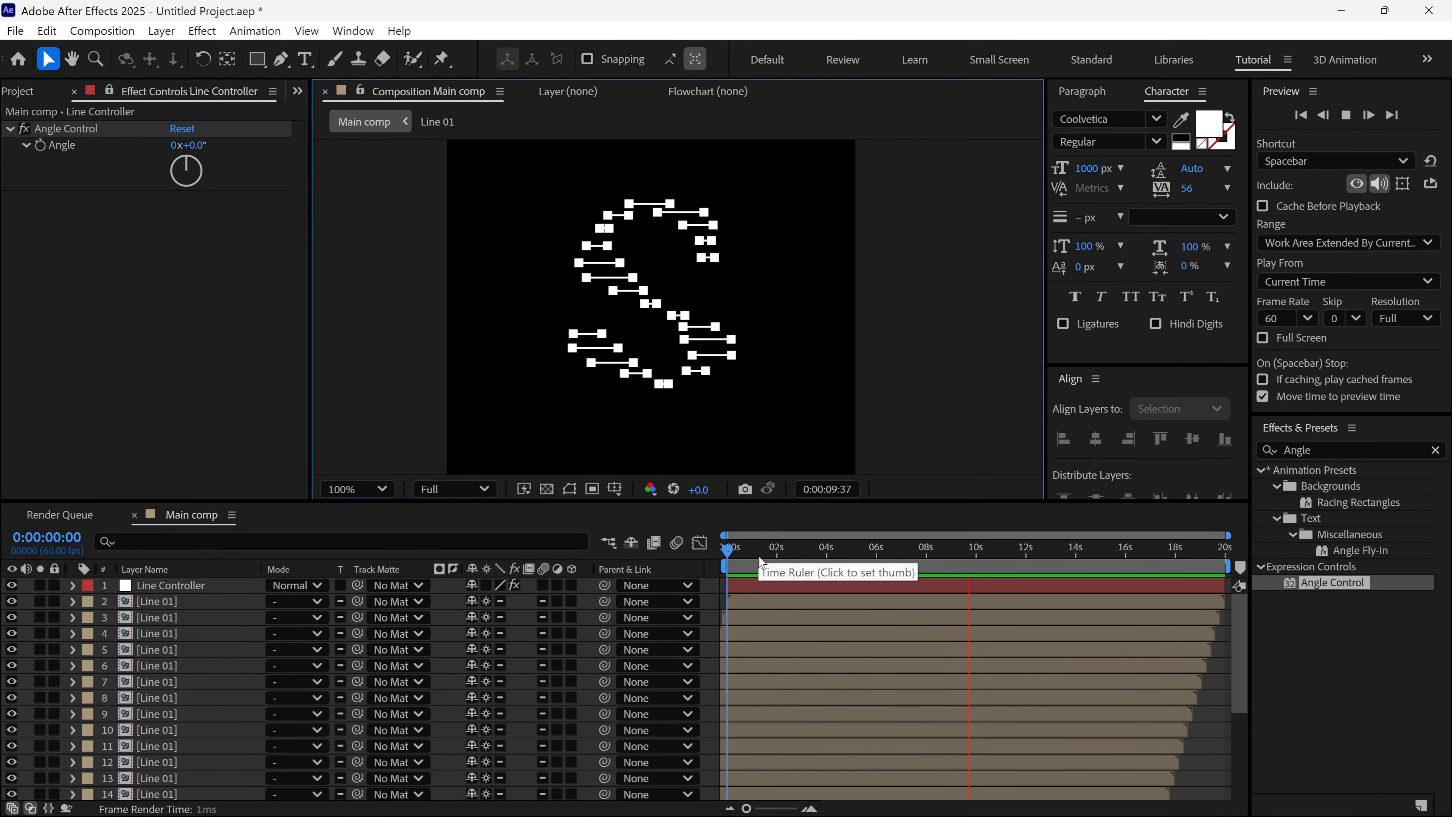
pyautogui.press('space')
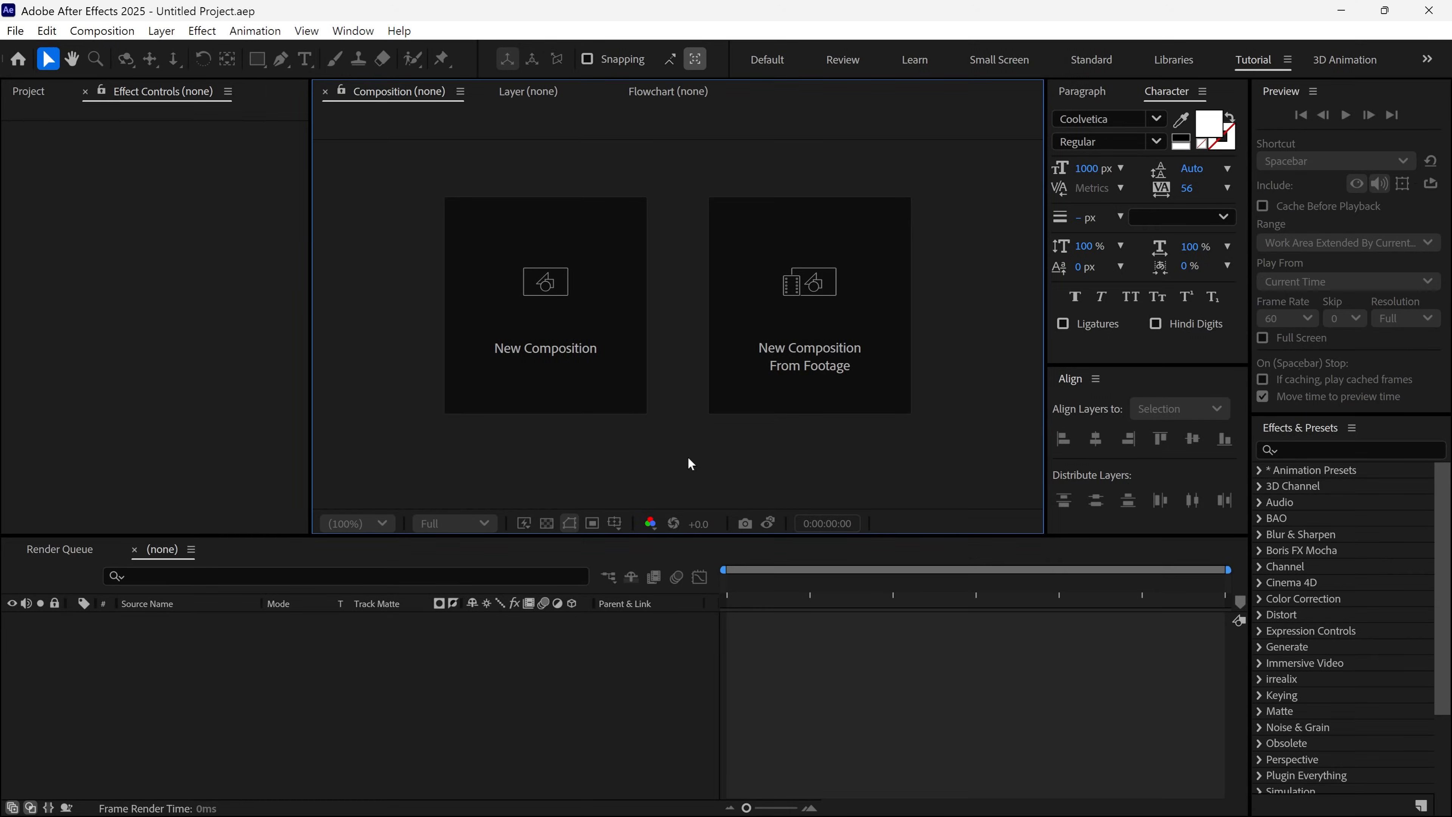
# Create a composition named "Main comp" at 1080 × 1080 px, 60 frames per second, with a duration of 20 seconds.
pyautogui.click(602, 366)
pyautogui.write('Main c')
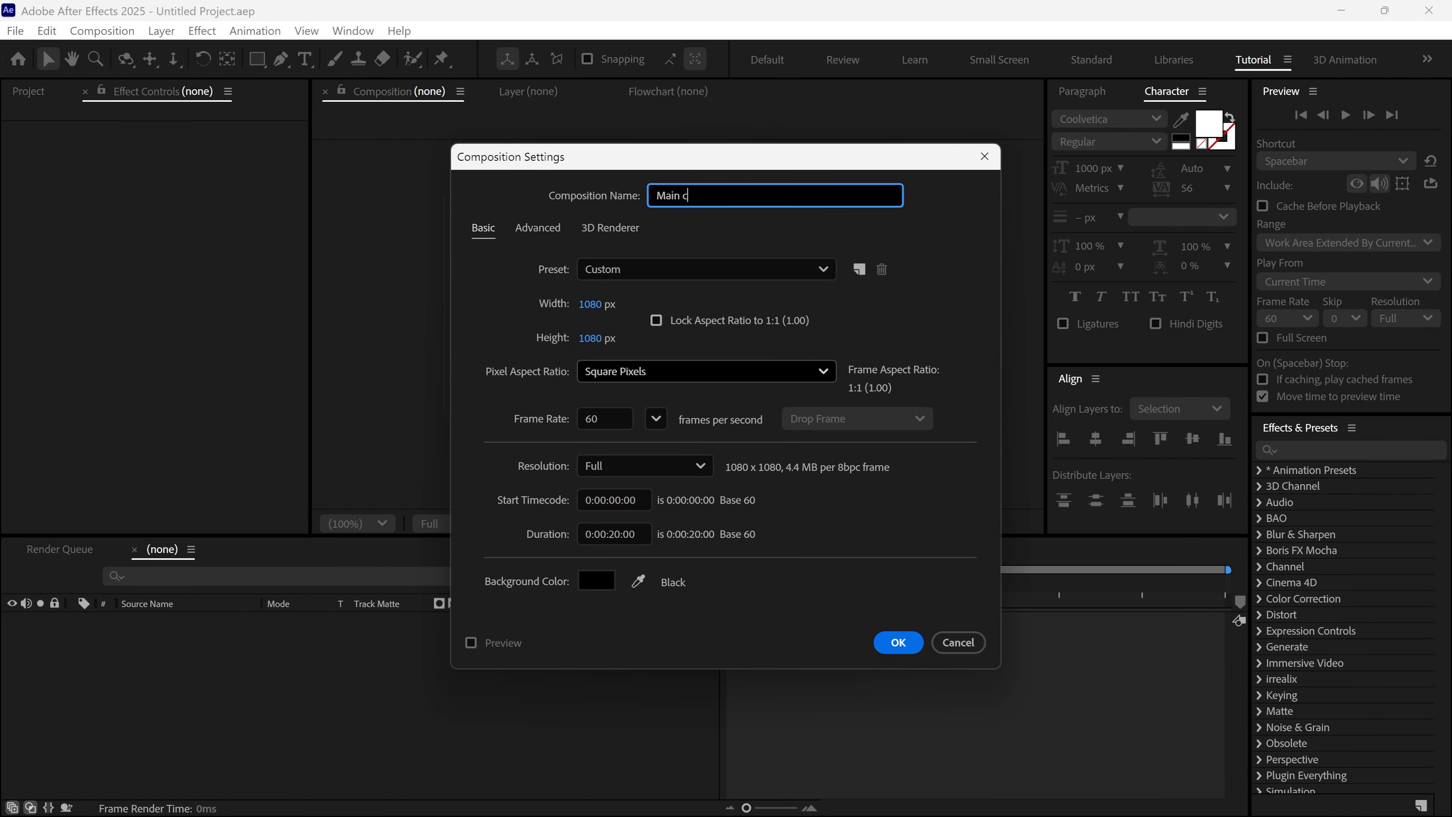
pyautogui.write('omp')
pyautogui.click(601, 309)
pyautogui.click(597, 339)
pyautogui.click(655, 347)
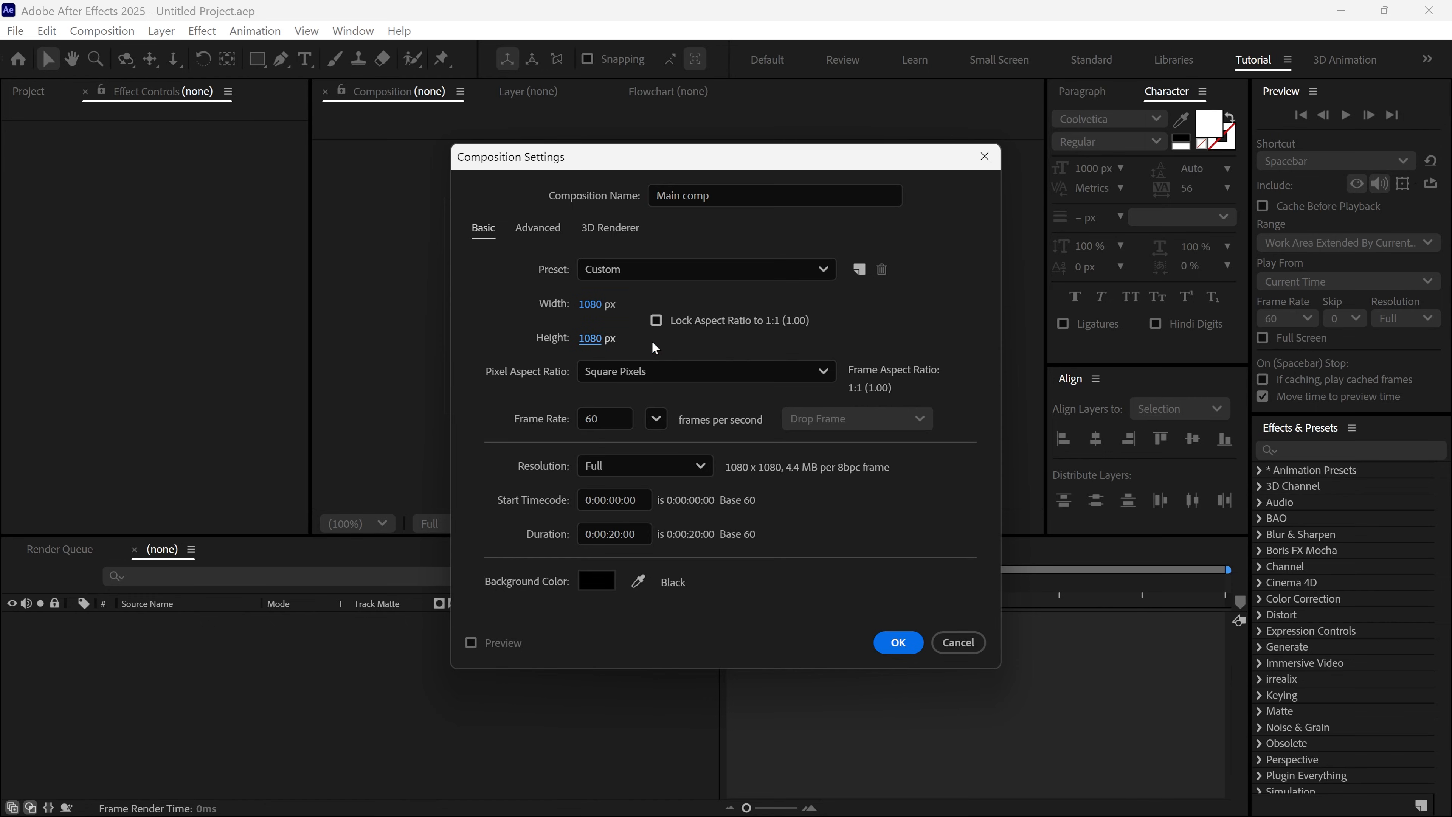
pyautogui.click(591, 419)
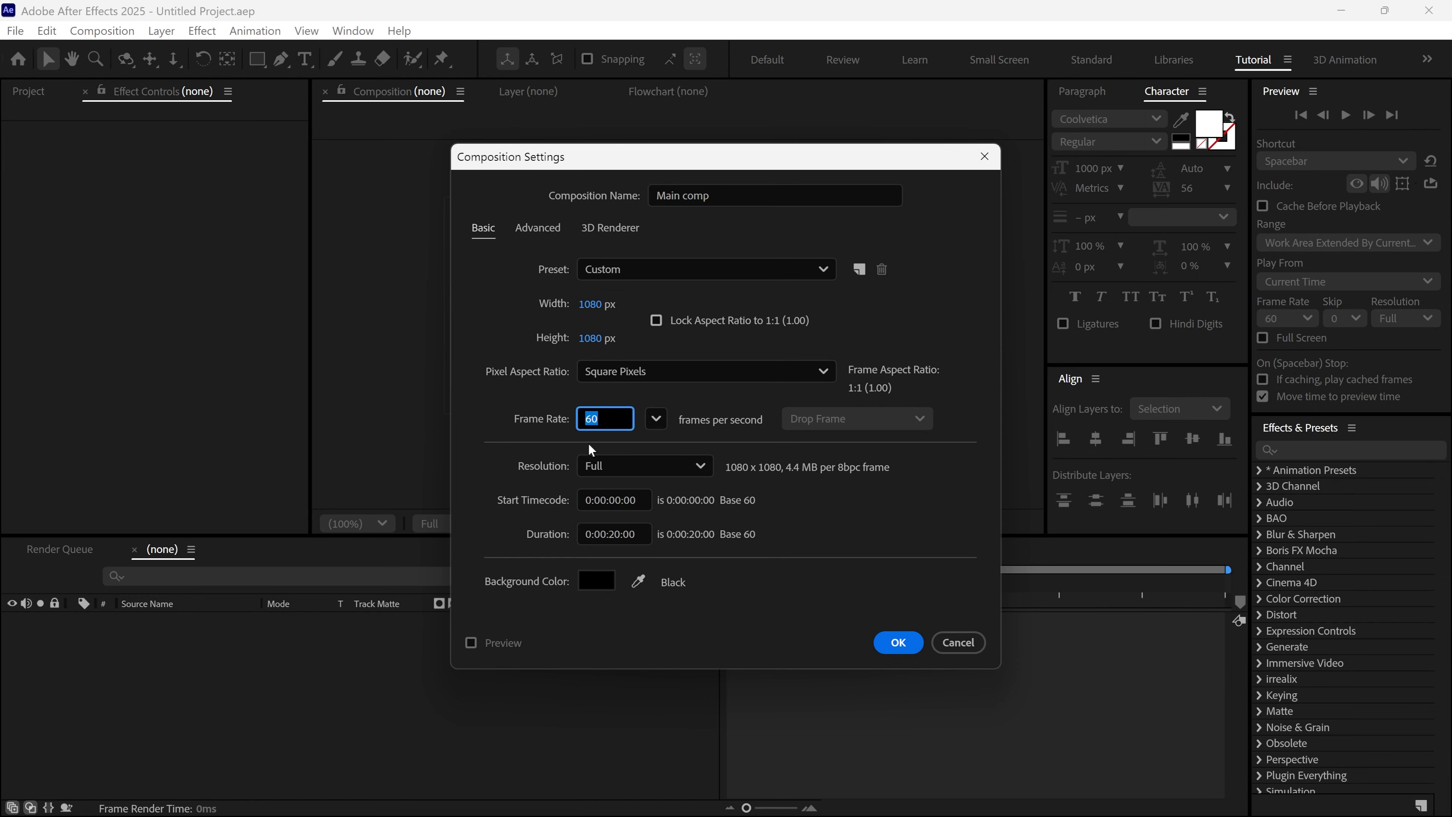
pyautogui.click(616, 532)
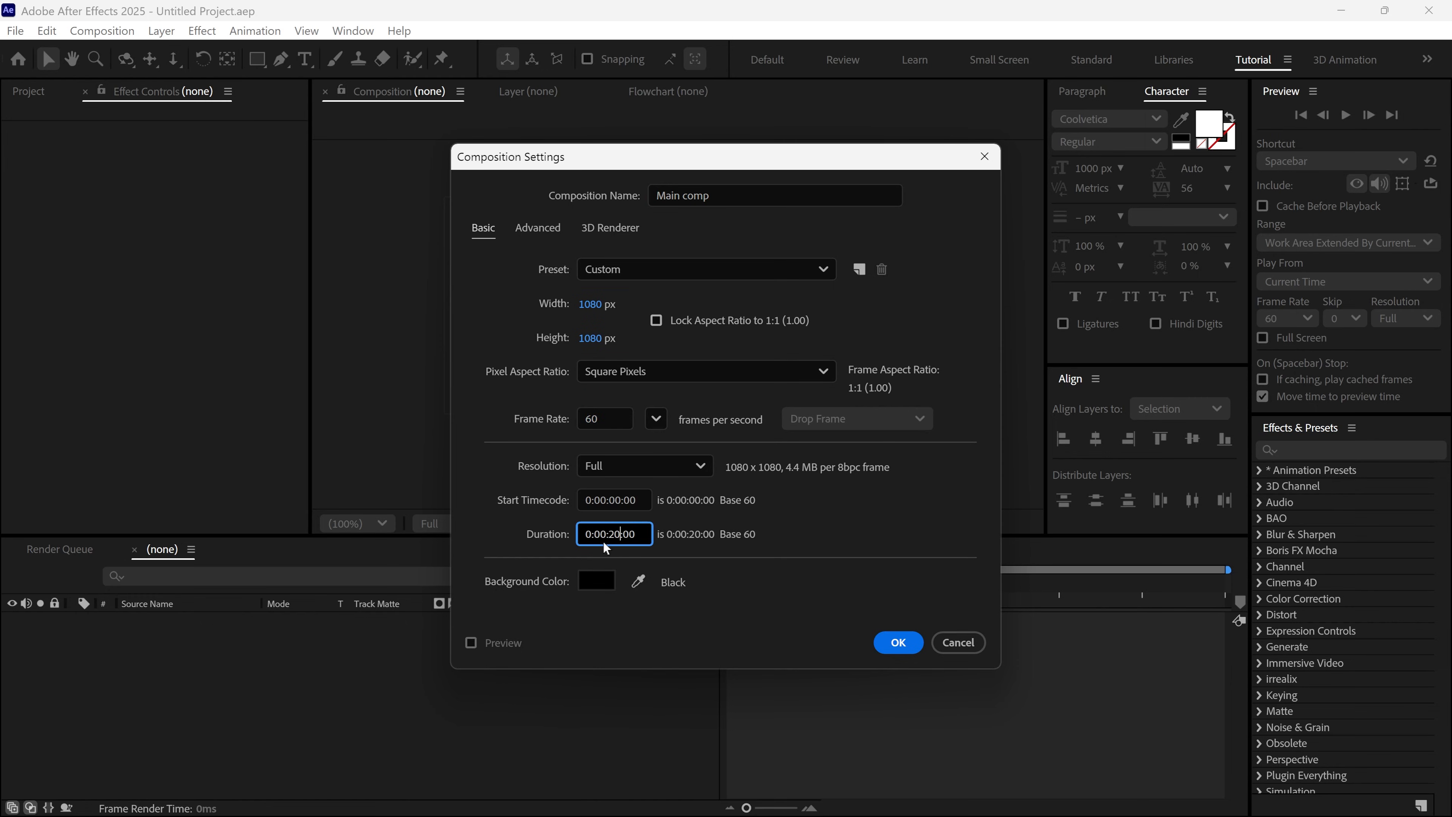
pyautogui.click(897, 642)
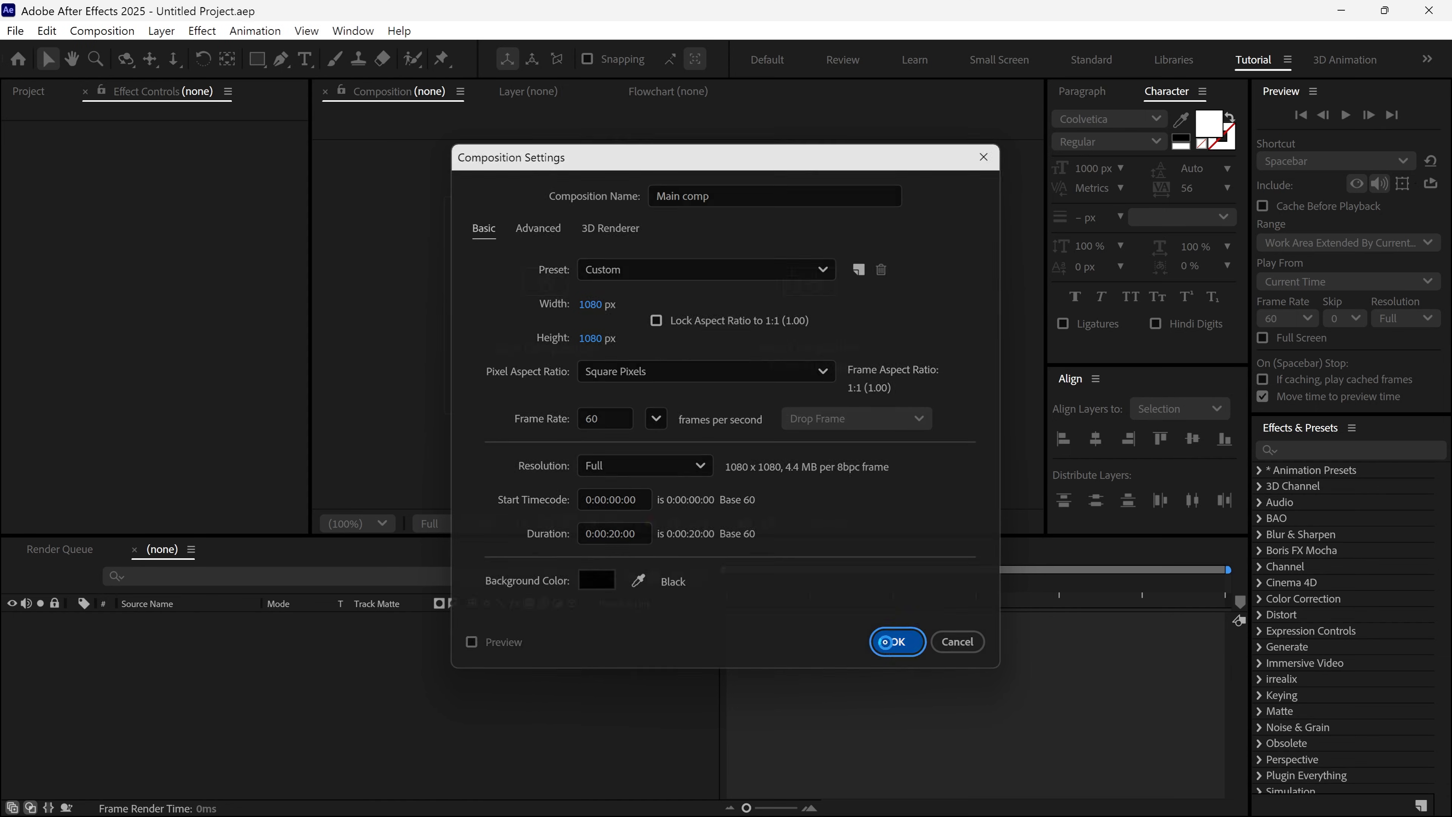
# Add a text layer containing the letter "s" in the composition.
pyautogui.click(308, 59)
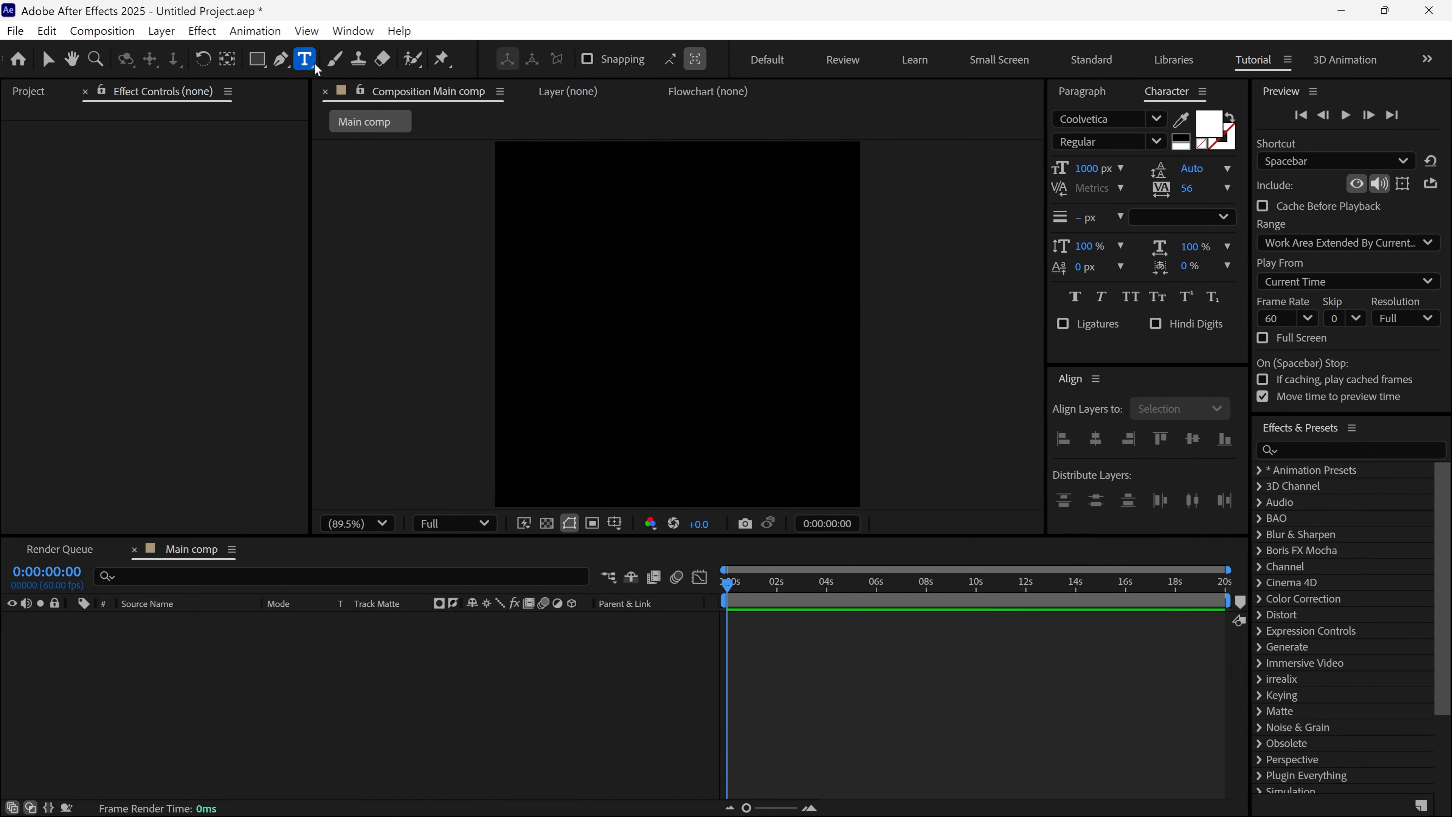
pyautogui.click(626, 355)
pyautogui.write('s')
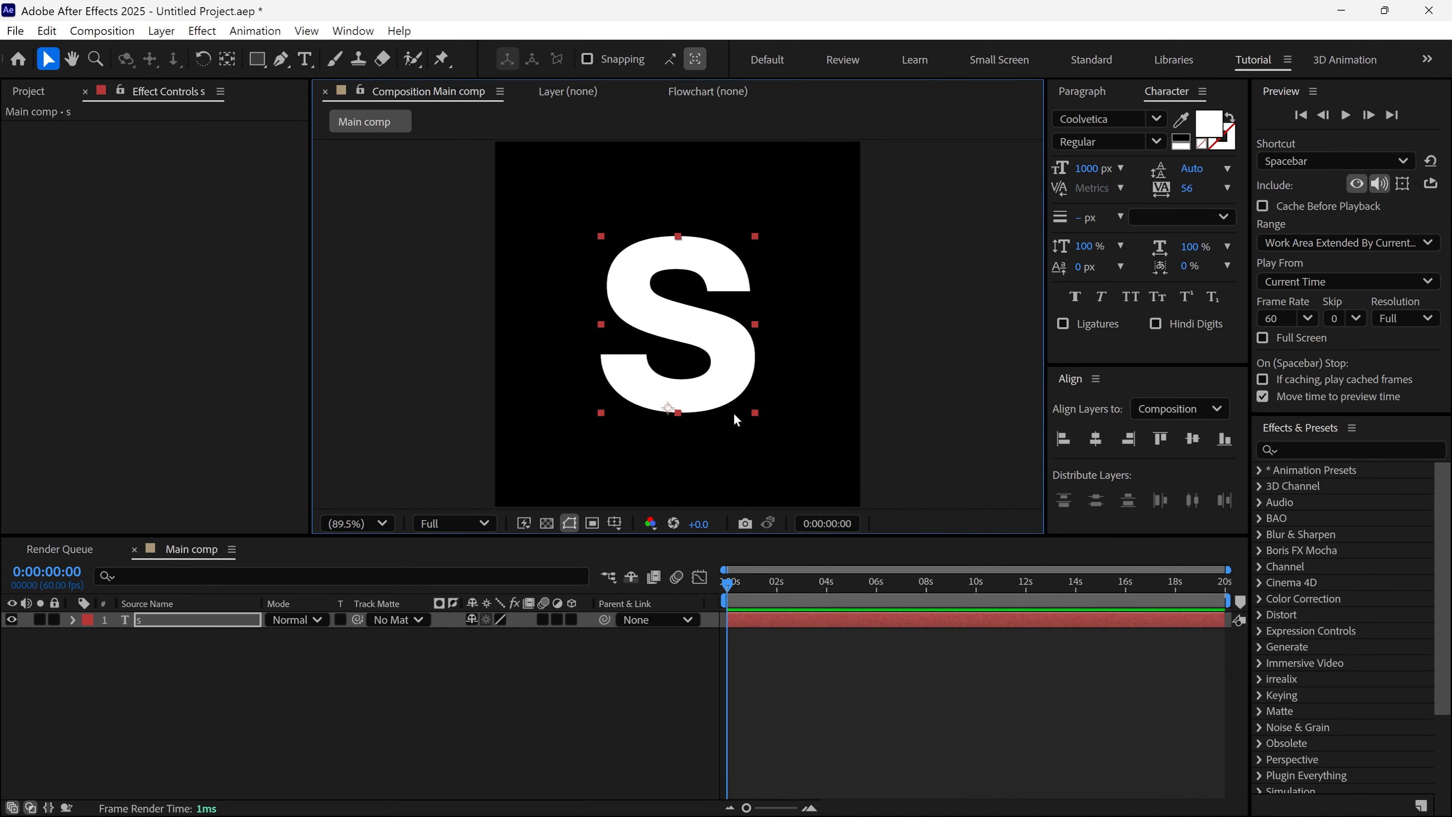
# Lower the text layer's opacity to 25% and lock the layer.
pyautogui.press('t')
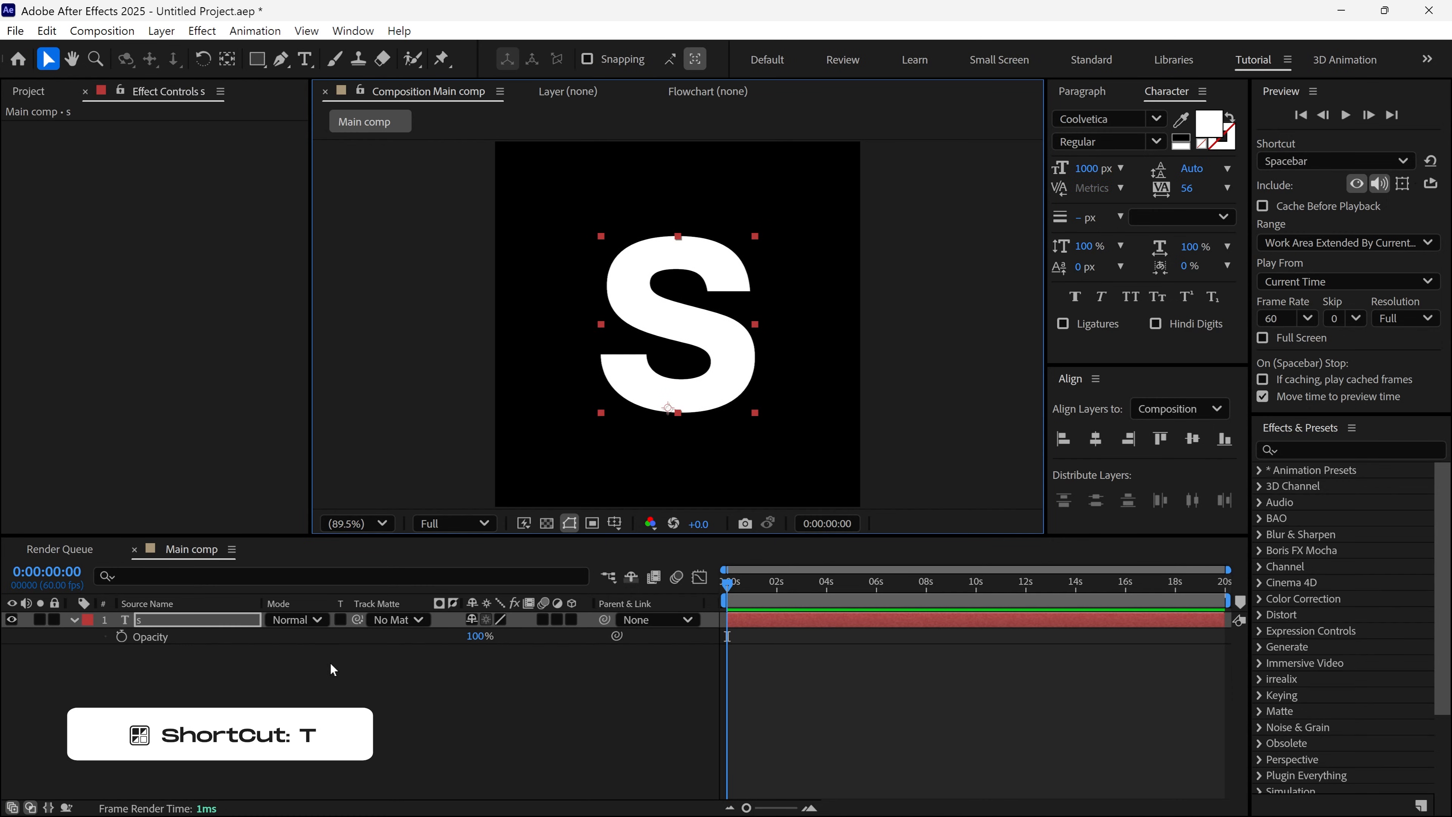
pyautogui.moveTo(477, 636); pyautogui.dragTo(413, 650)
pyautogui.click(54, 619)
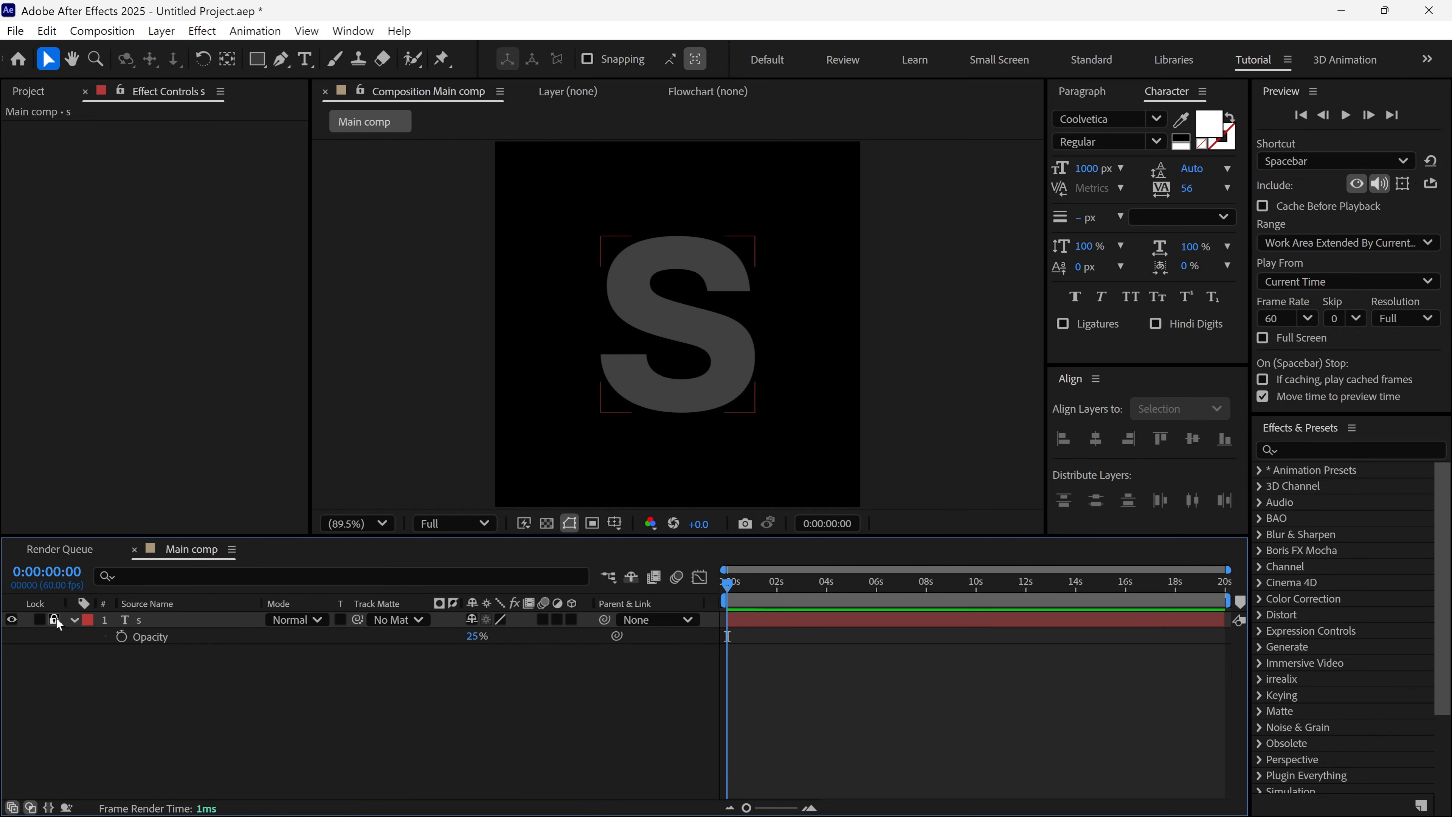
pyautogui.click(73, 619)
# Draw a horizontal Pen line about 127 px long along the flat end of the S's upper stroke, with no fill and a 5 px white stroke.
pyautogui.scroll(5, 705, 363)
pyautogui.press('space')
pyautogui.moveTo(830, 292); pyautogui.dragTo(671, 478)
pyautogui.scroll(1, 734, 427)
pyautogui.press('space')
pyautogui.moveTo(715, 404); pyautogui.dragTo(660, 382)
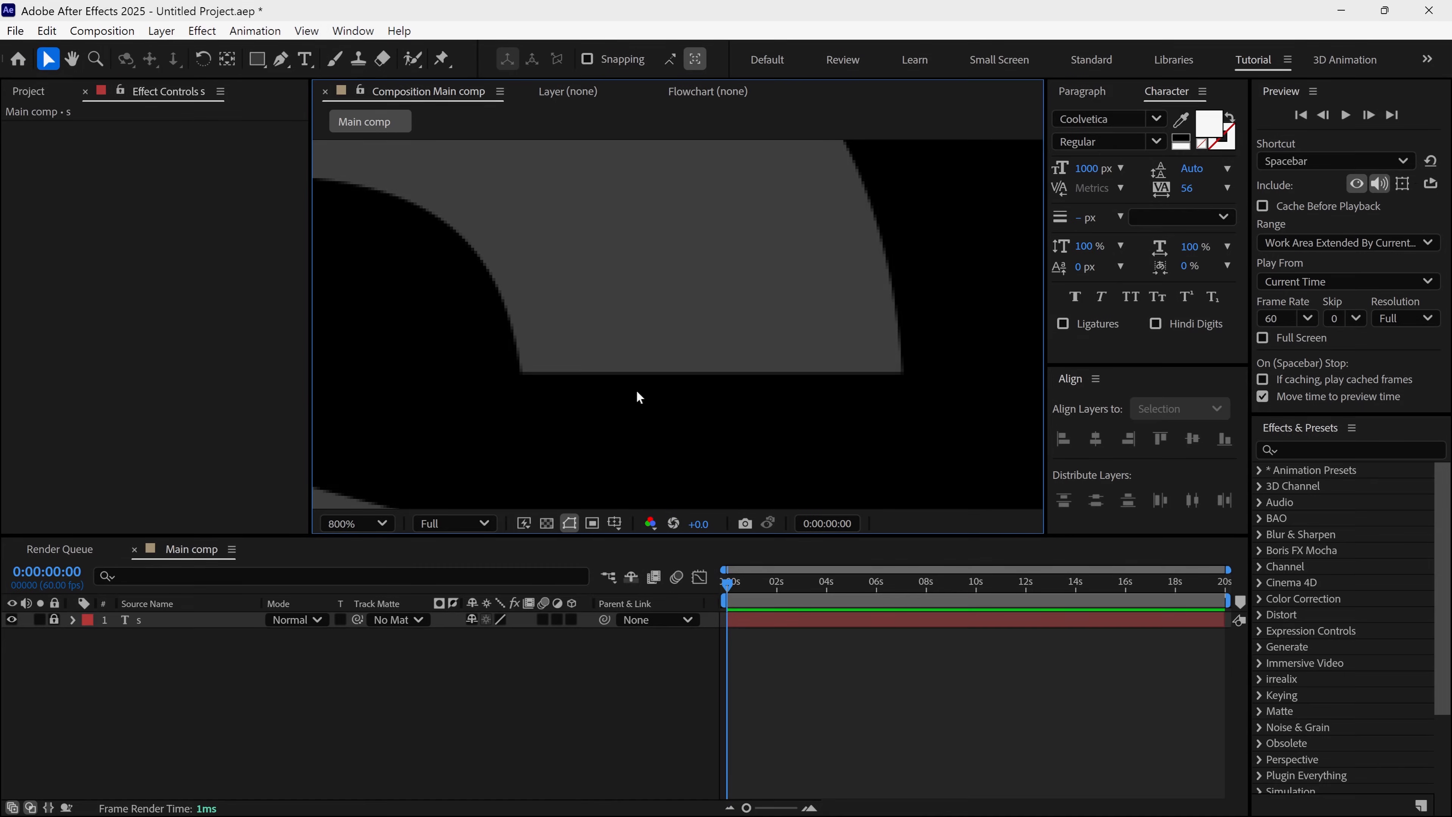
pyautogui.click(280, 58)
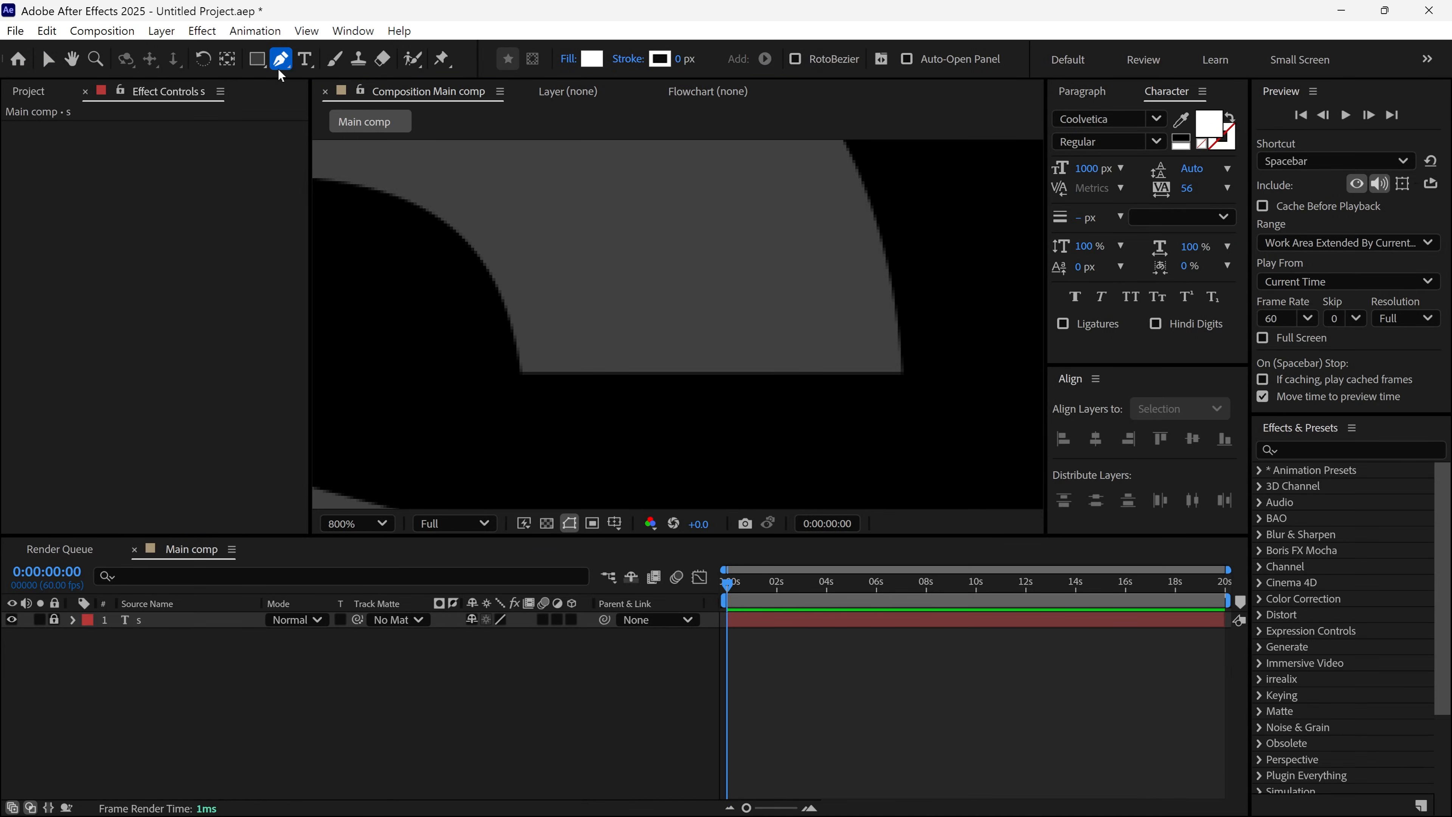
pyautogui.click(568, 60)
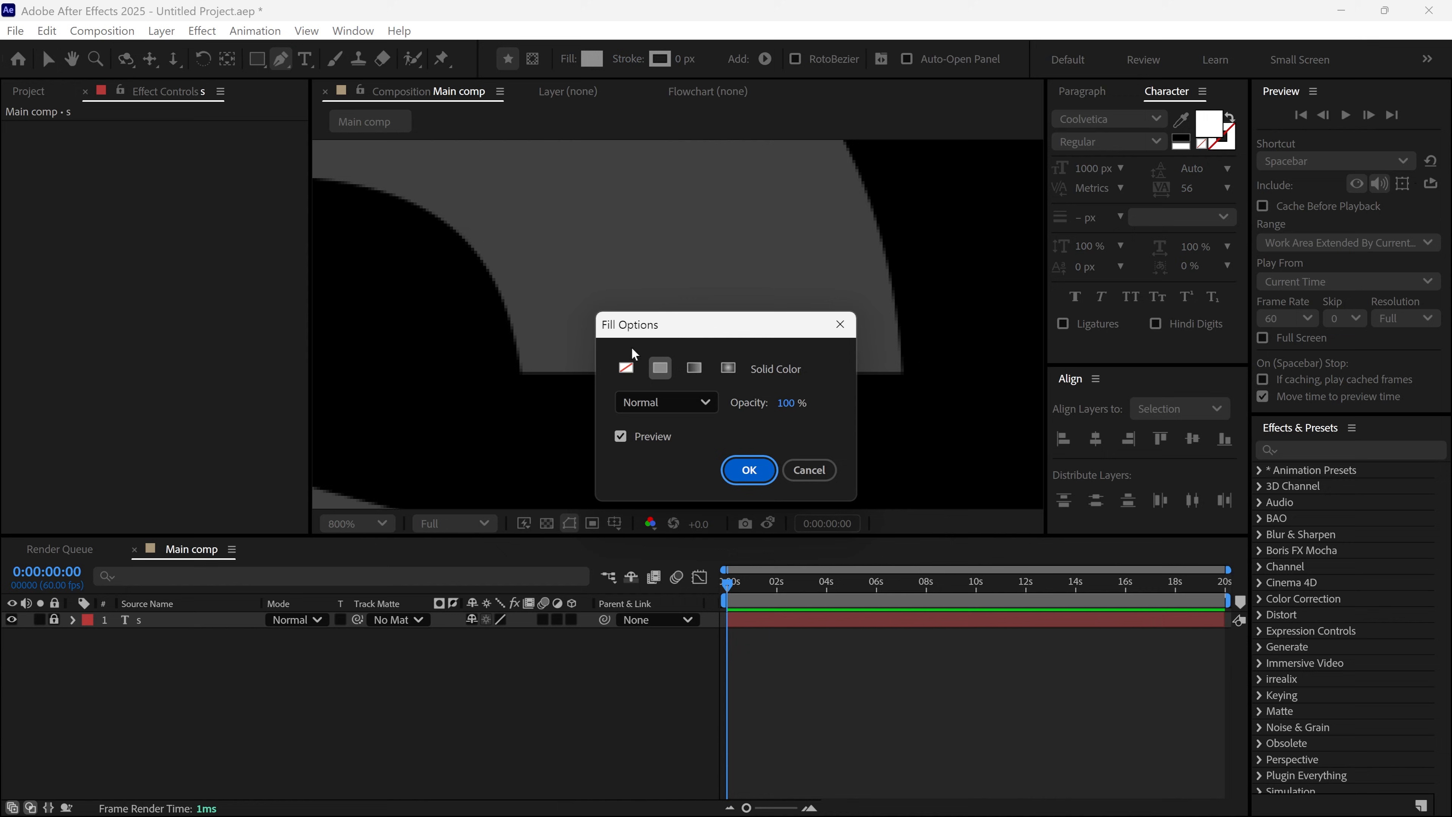
pyautogui.click(626, 368)
pyautogui.click(732, 472)
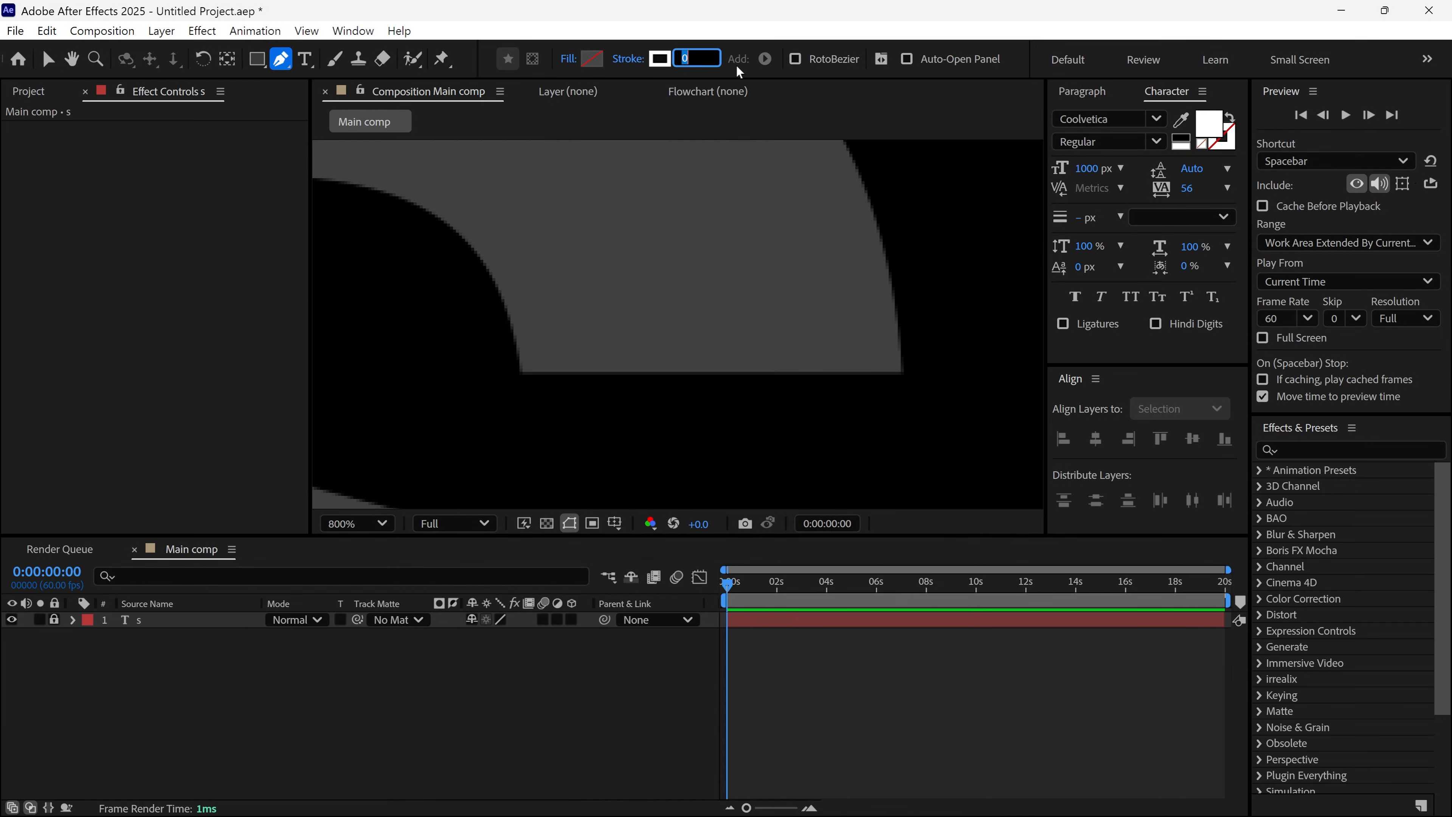
pyautogui.write('5')
pyautogui.press('Return')
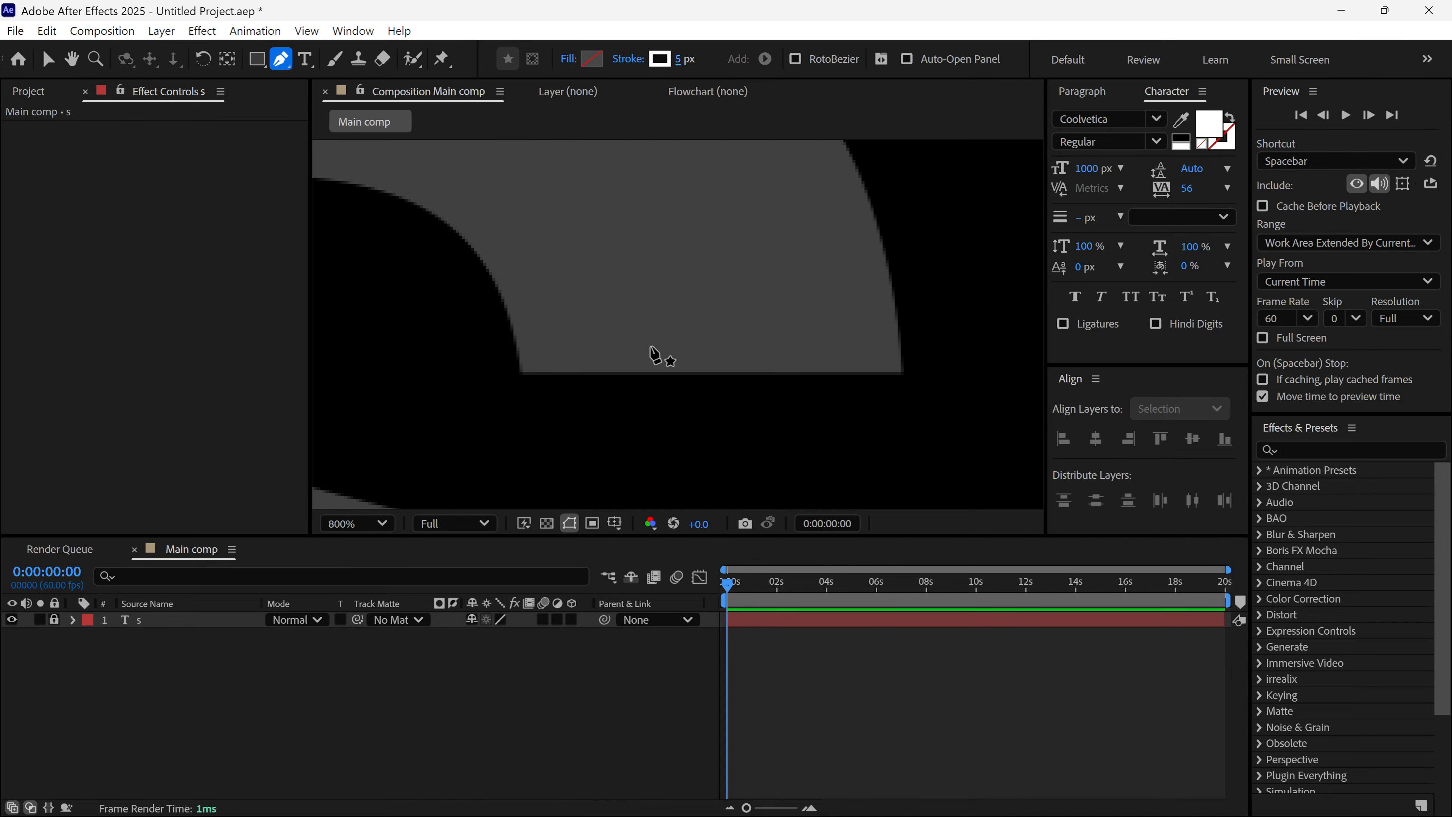
pyautogui.click(519, 372)
pyautogui.keyDown('shift'); pyautogui.click(905, 371); pyautogui.keyUp('shift')
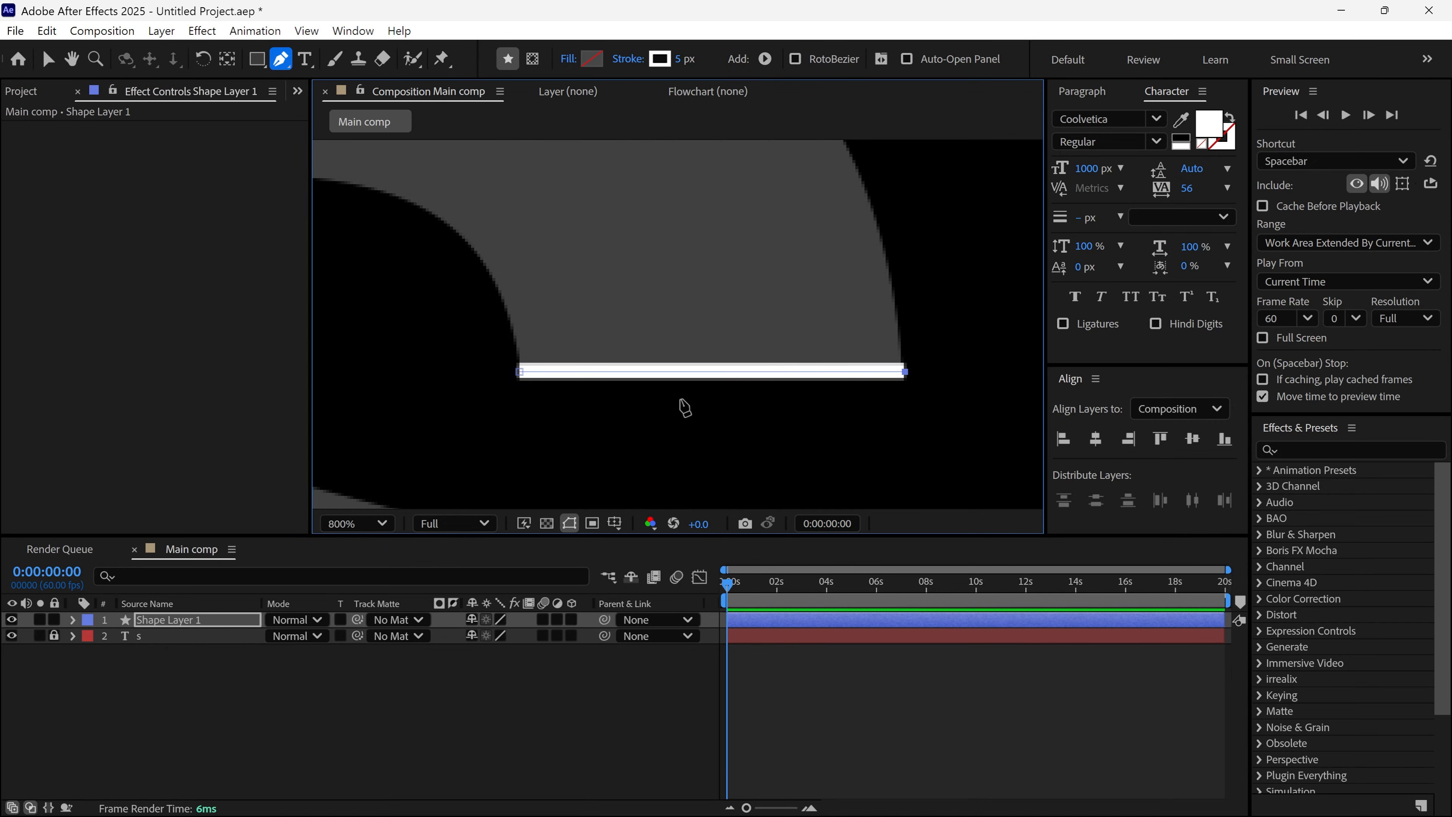
pyautogui.press('v')
pyautogui.moveTo(519, 371); pyautogui.dragTo(513, 347)
pyautogui.hotkey('ctrl', 'z')
pyautogui.moveTo(904, 372); pyautogui.dragTo(842, 385)
pyautogui.hotkey('ctrl', 'z')
pyautogui.hotkey('ctrl', 'z')
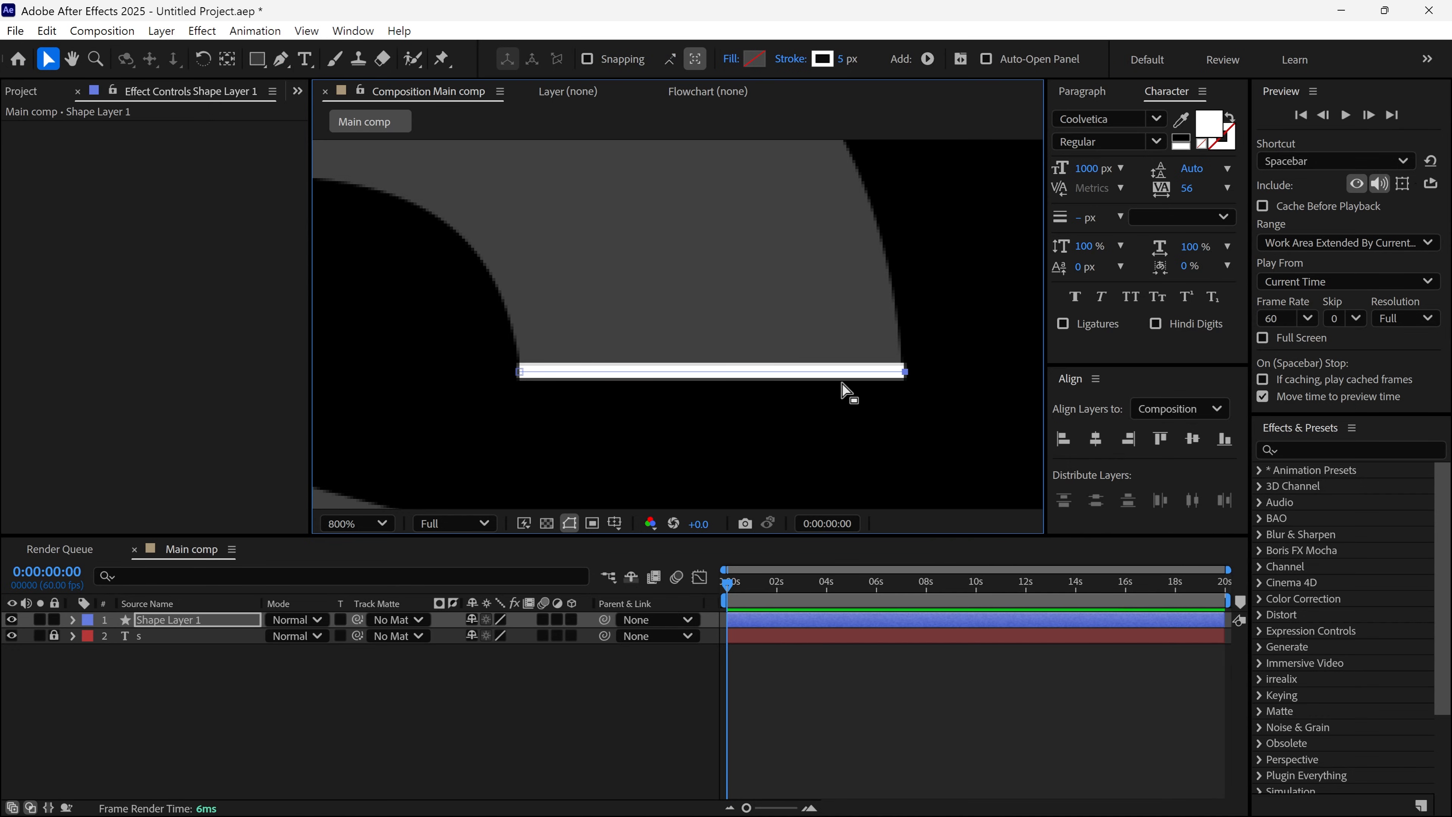
# Rename the shape layer as "Line" and filter the timeline for "path" to select its Path property.
pyautogui.write('Line')
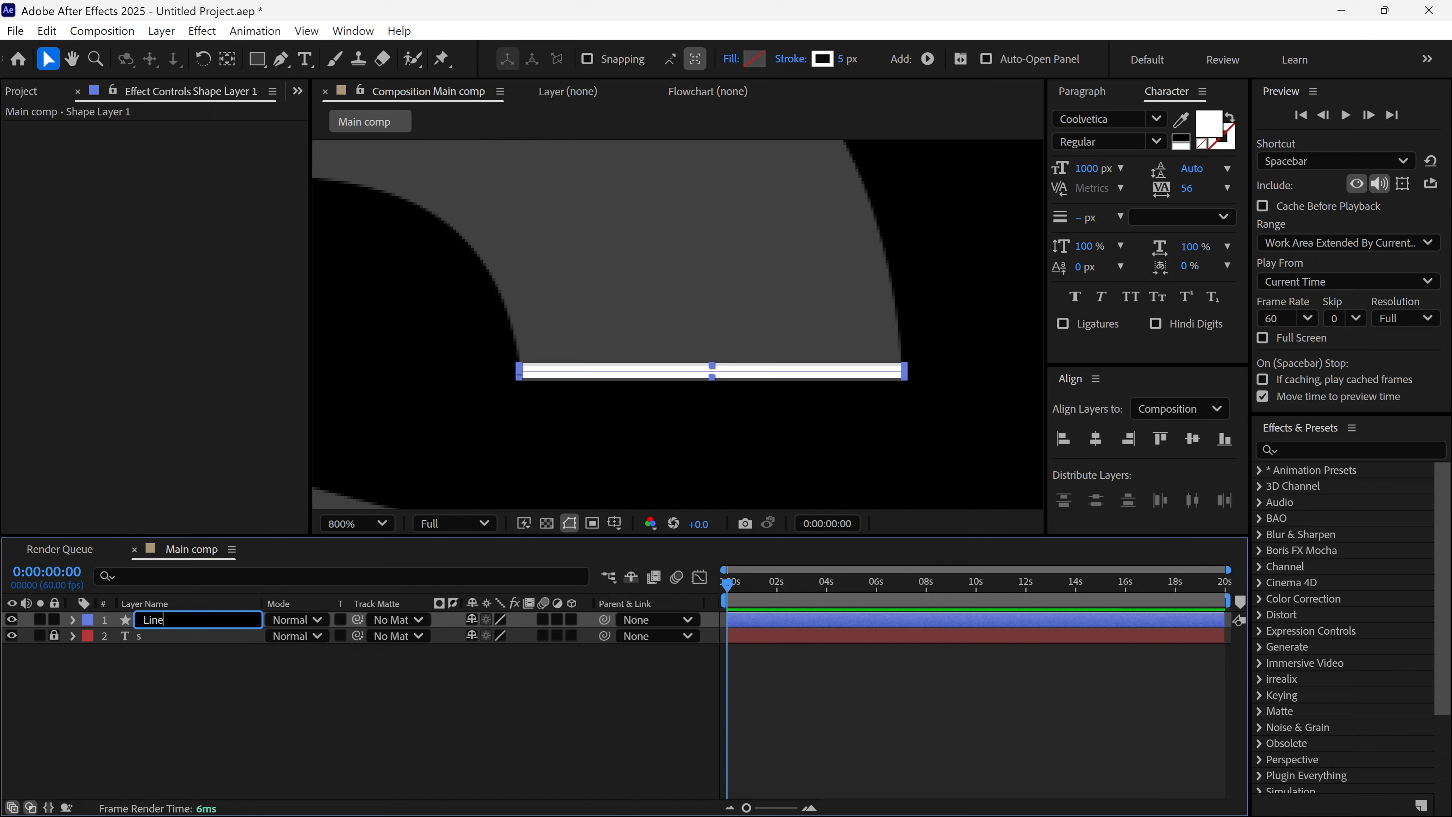
pyautogui.press('Return')
pyautogui.click(195, 576)
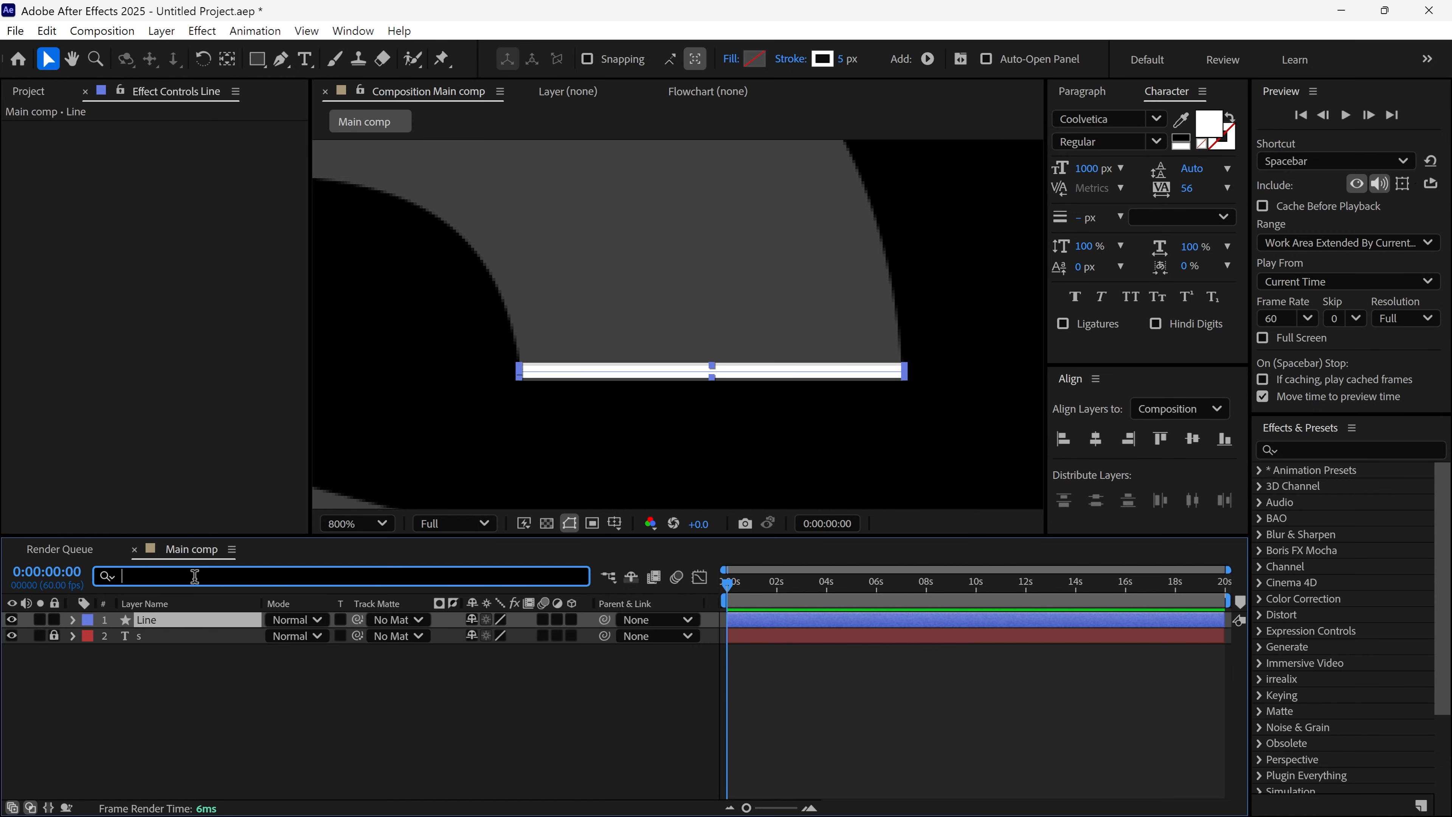
pyautogui.write('path')
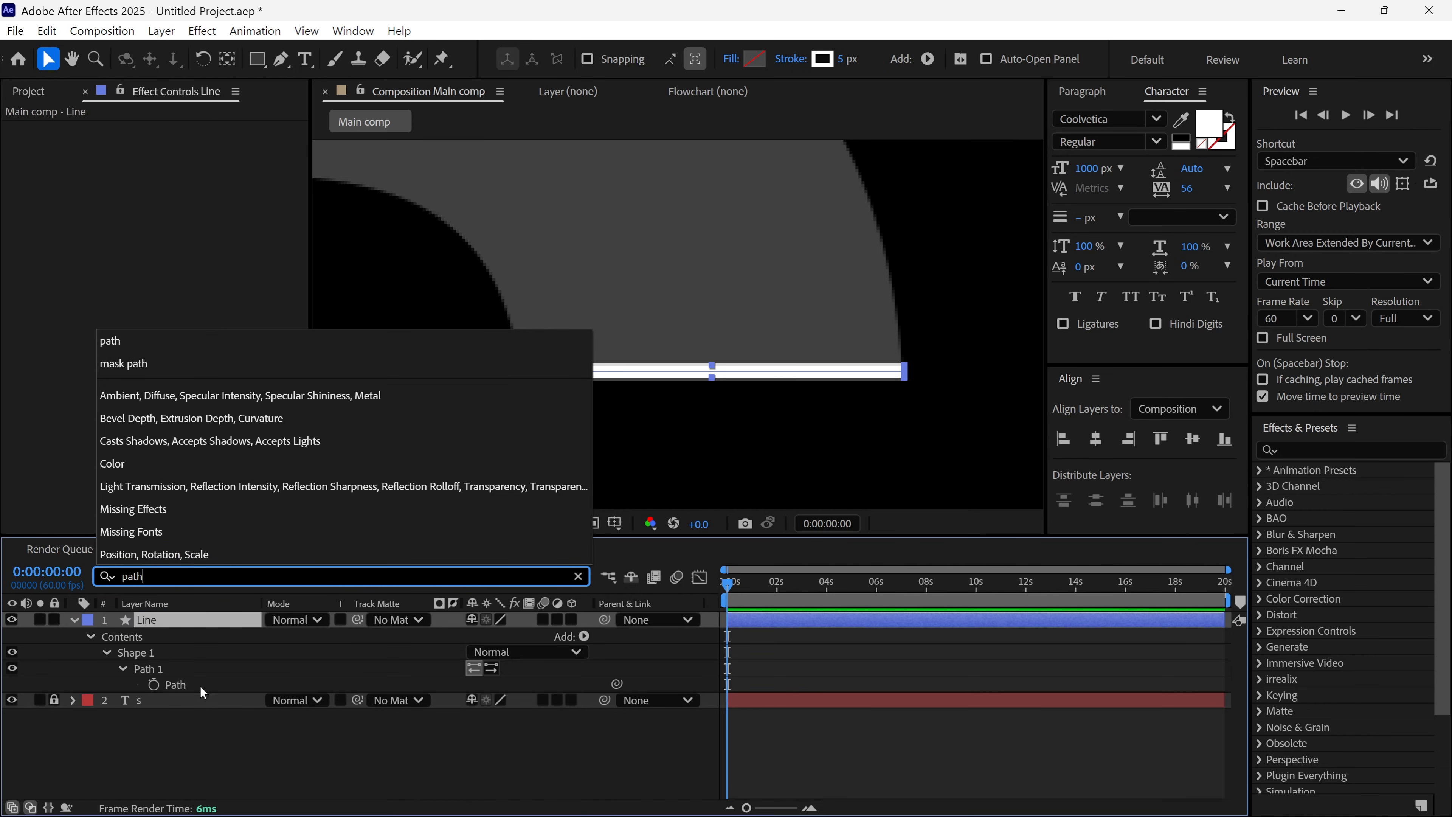
pyautogui.click(194, 686)
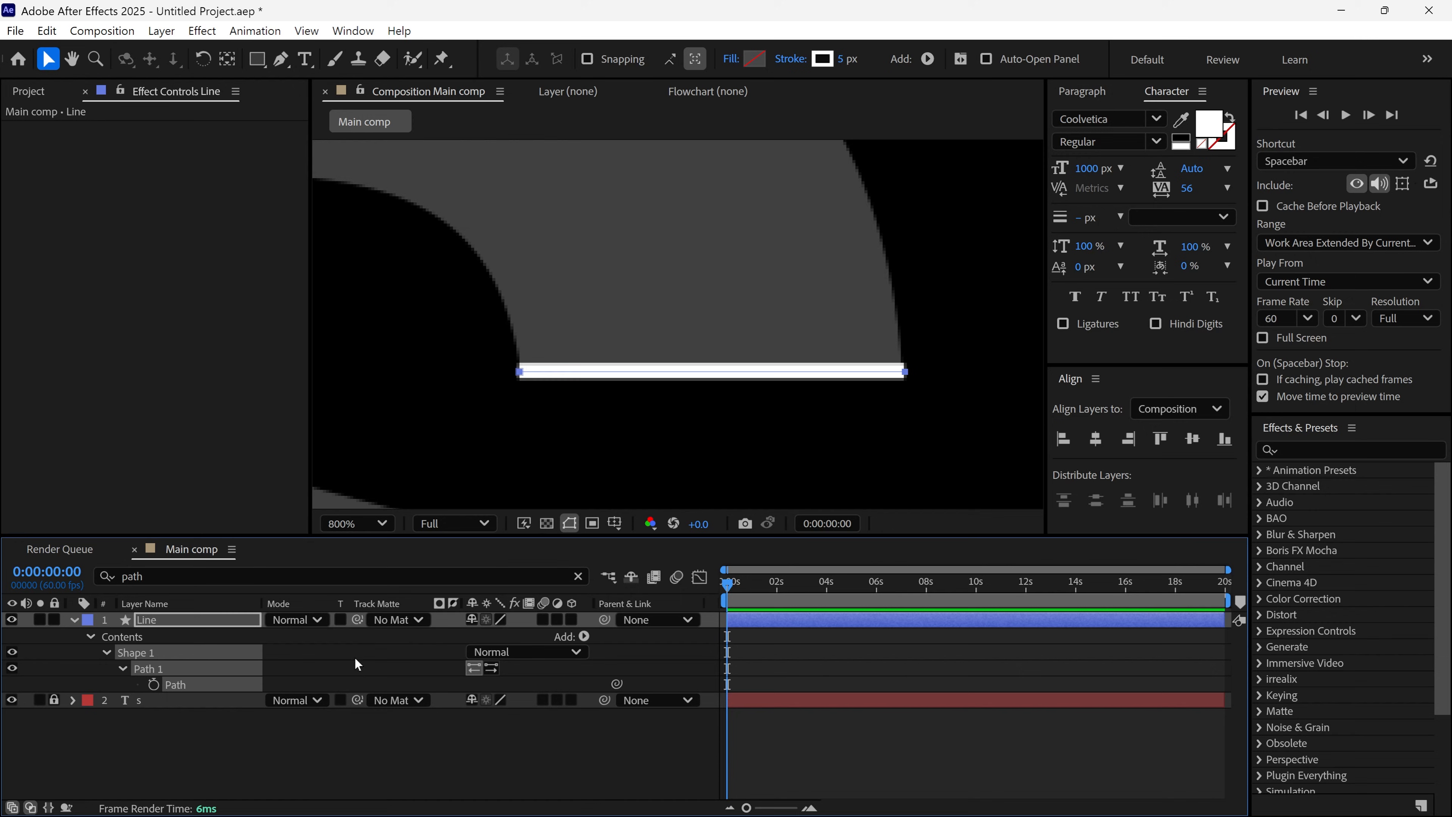
# Show the rulers and place a vertical guide through the line's midpoint, at about 690 px.
pyautogui.hotkey('ctrl', 'r')
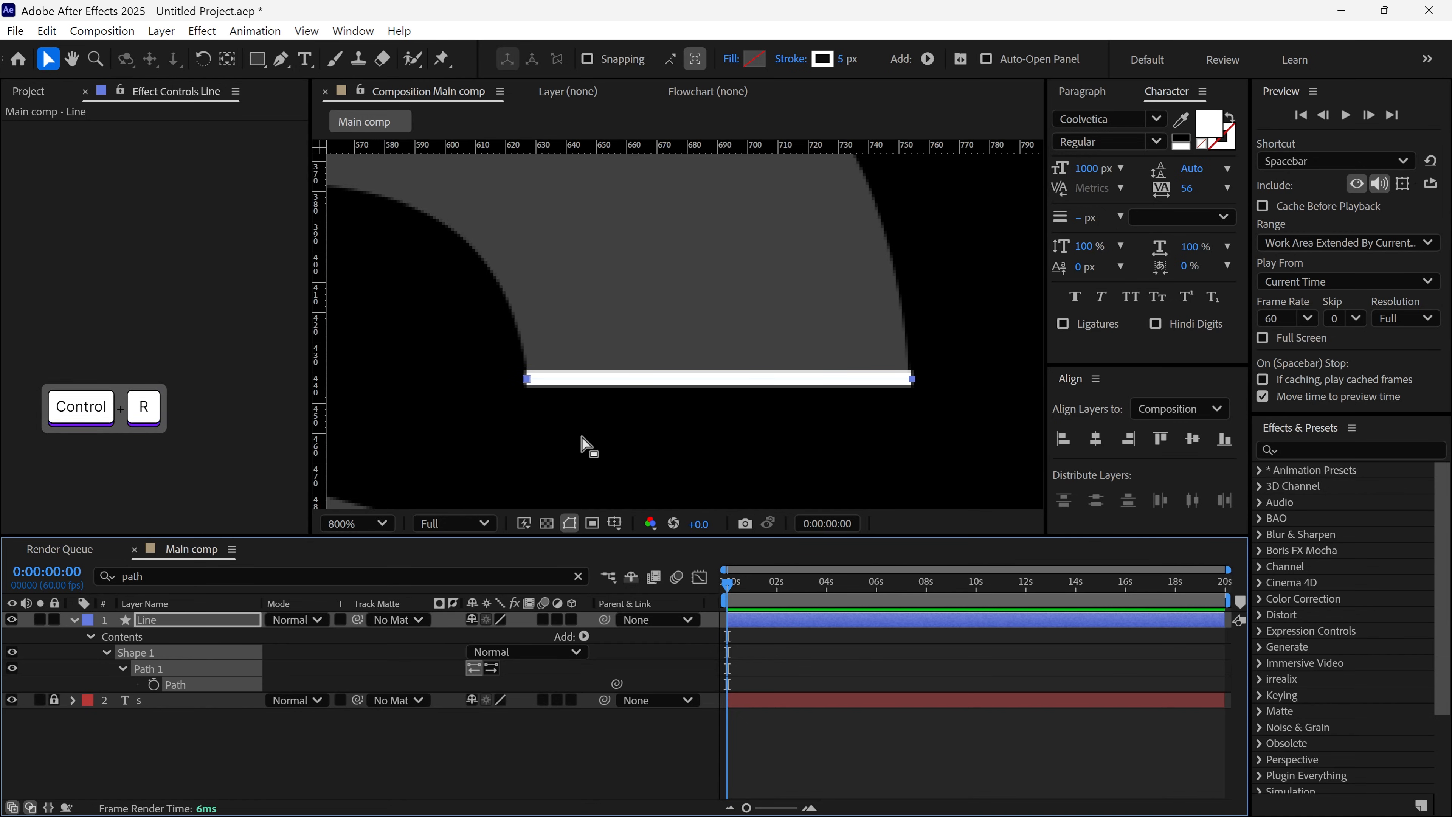
pyautogui.moveTo(317, 419); pyautogui.dragTo(724, 415)
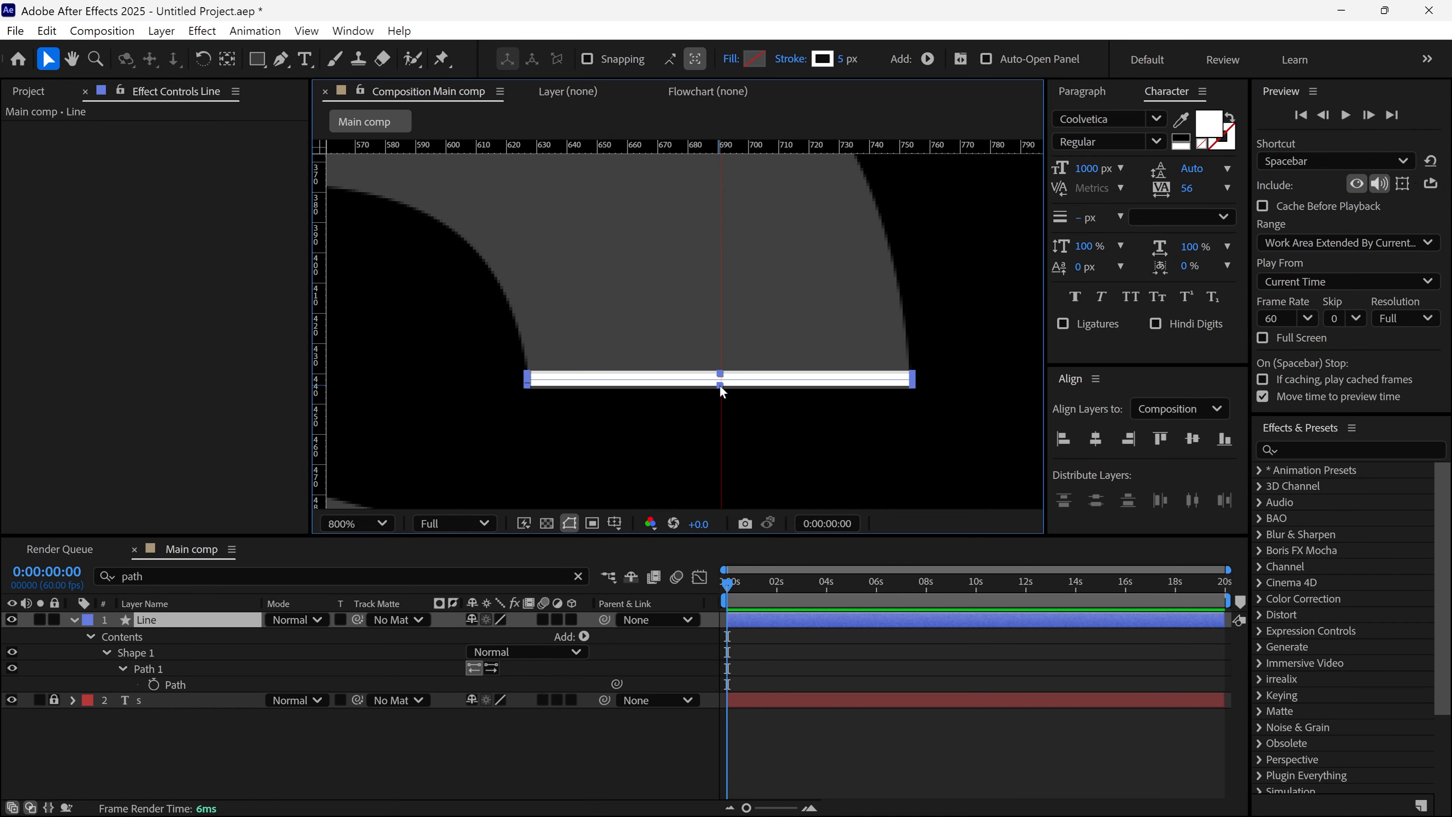
# Add identical Path keyframes for the Line layer at 0:00:00:00 and 0:00:01:00.
pyautogui.click(153, 684)
pyautogui.press('=')
pyautogui.press('=')
pyautogui.moveTo(732, 590); pyautogui.dragTo(832, 593)
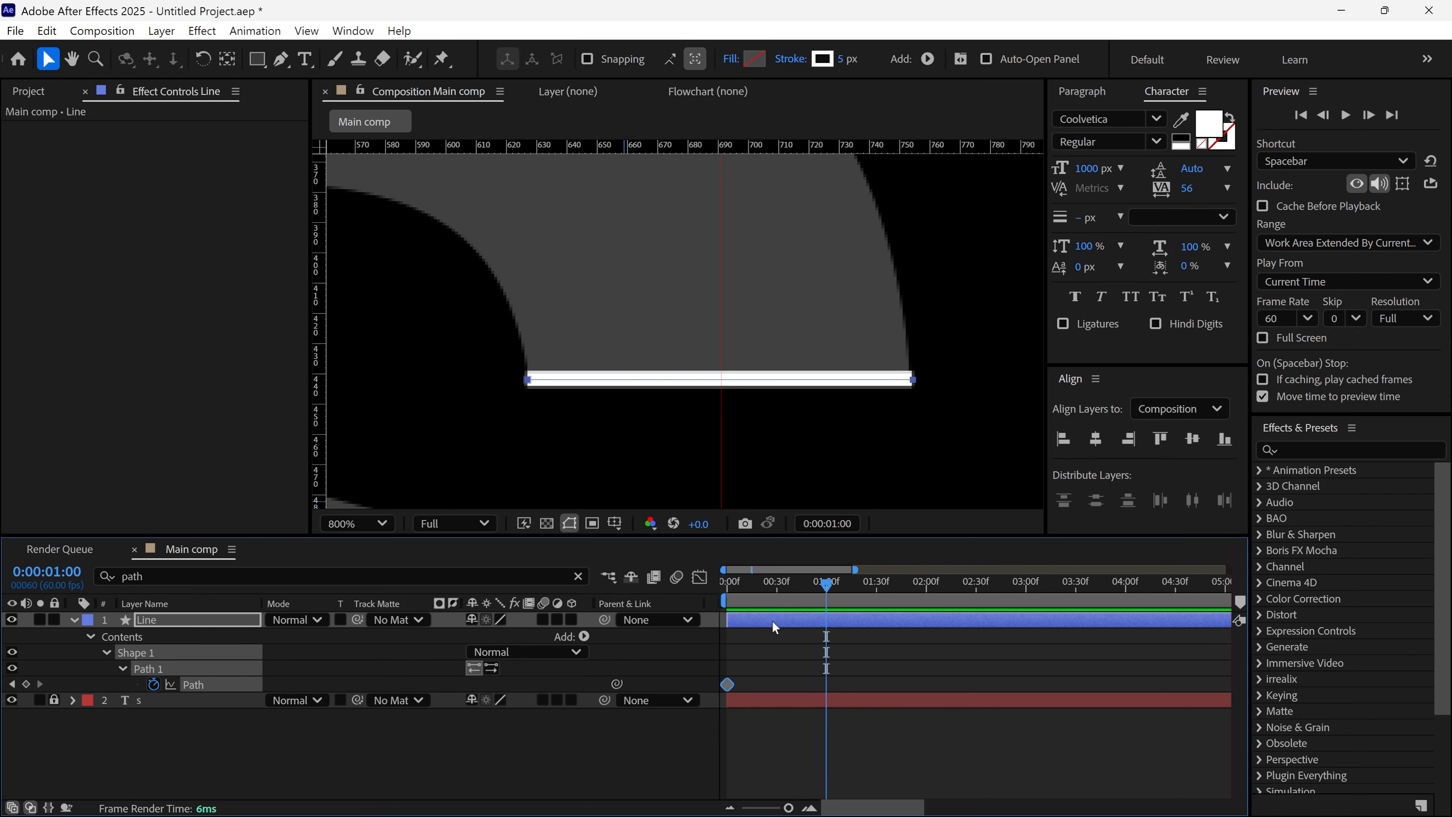
pyautogui.click(27, 684)
# At 0:00:00:30, shorten the line from both ends to about 26 px centred on the guide, and preview the animation.
pyautogui.moveTo(826, 595); pyautogui.dragTo(777, 595)
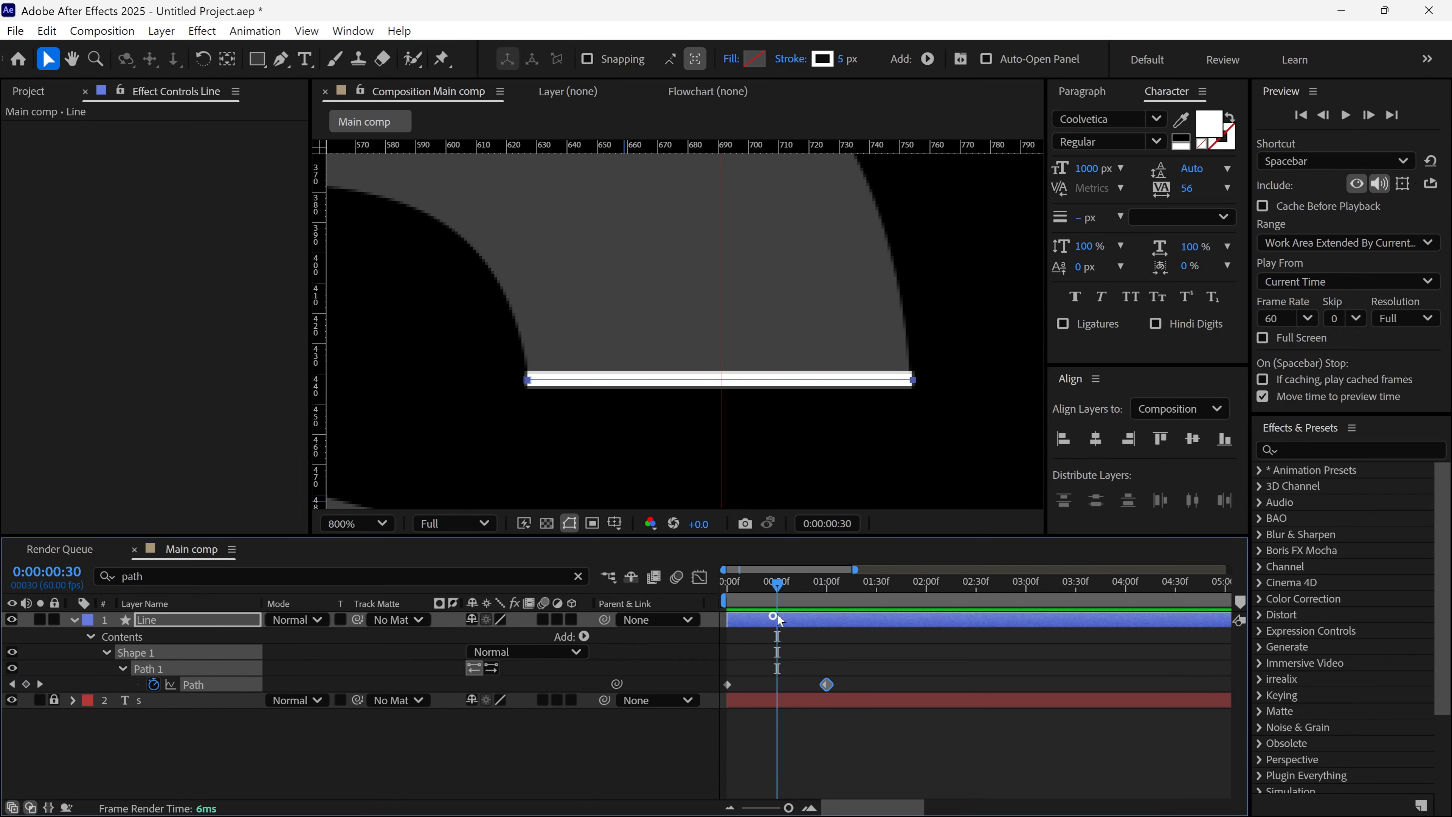
pyautogui.click(220, 623)
pyautogui.press('g')
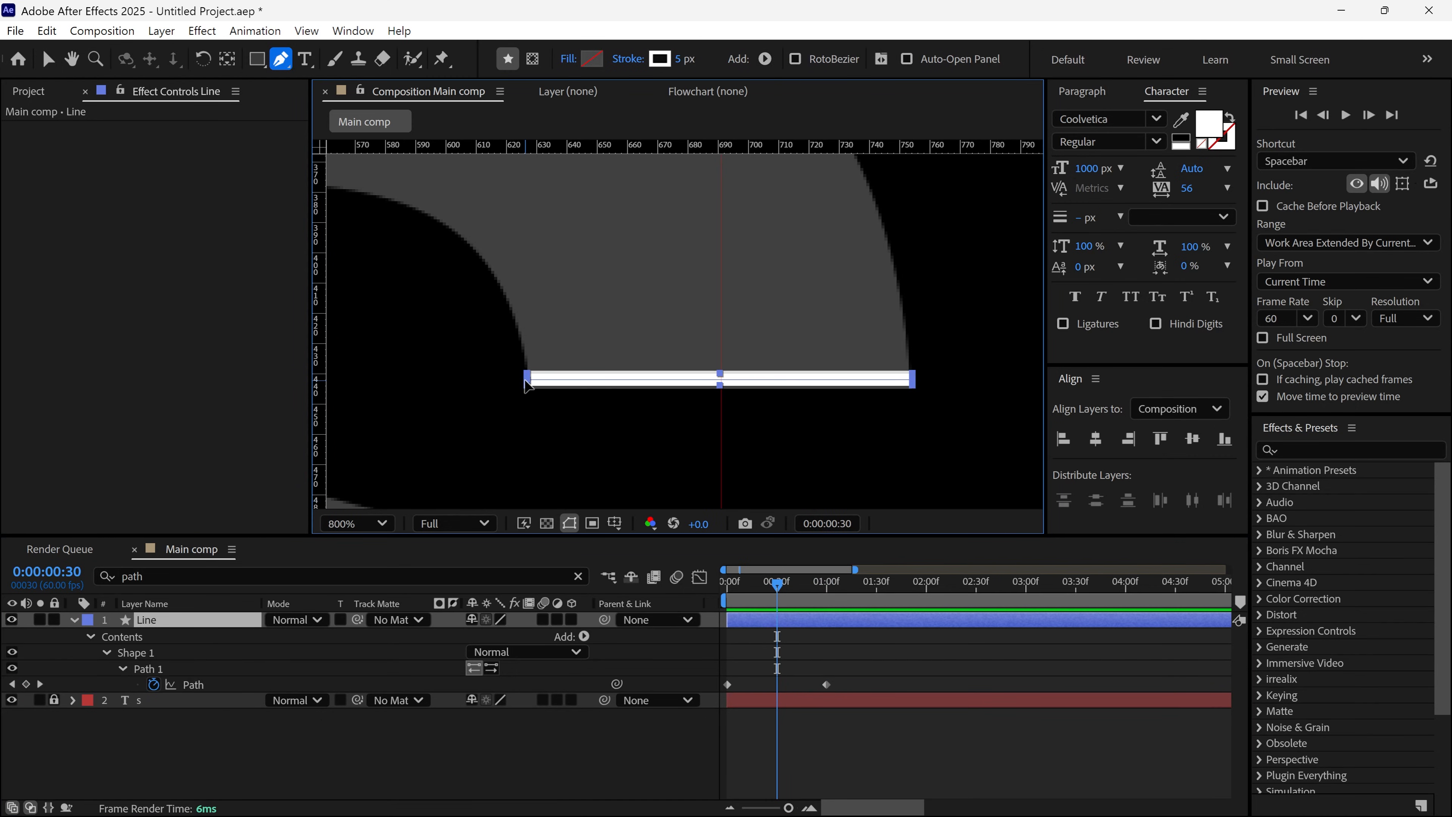
pyautogui.moveTo(526, 378); pyautogui.dragTo(649, 380)
pyautogui.press('v')
pyautogui.moveTo(912, 379); pyautogui.dragTo(758, 380)
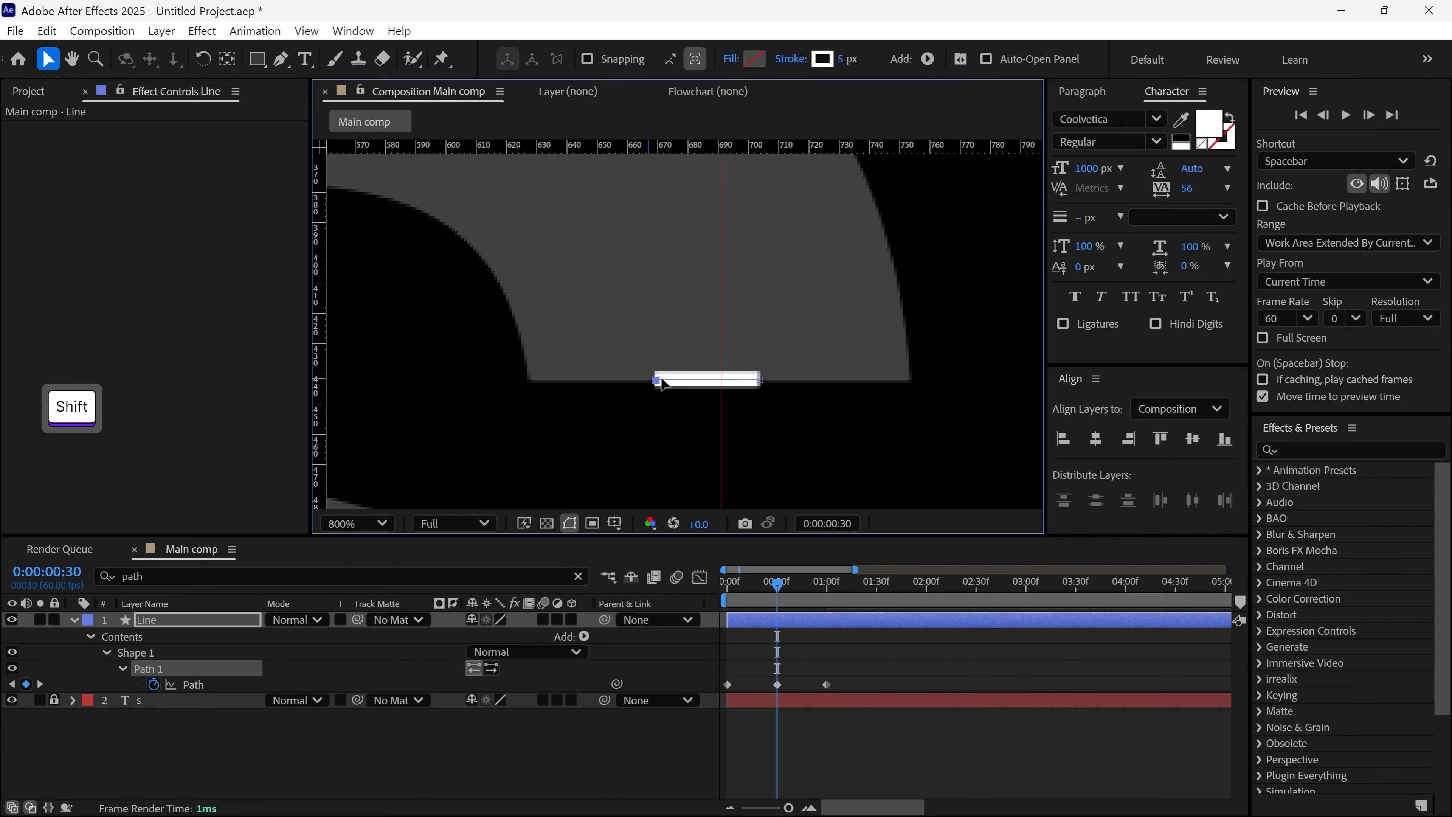
pyautogui.moveTo(650, 379); pyautogui.dragTo(683, 379)
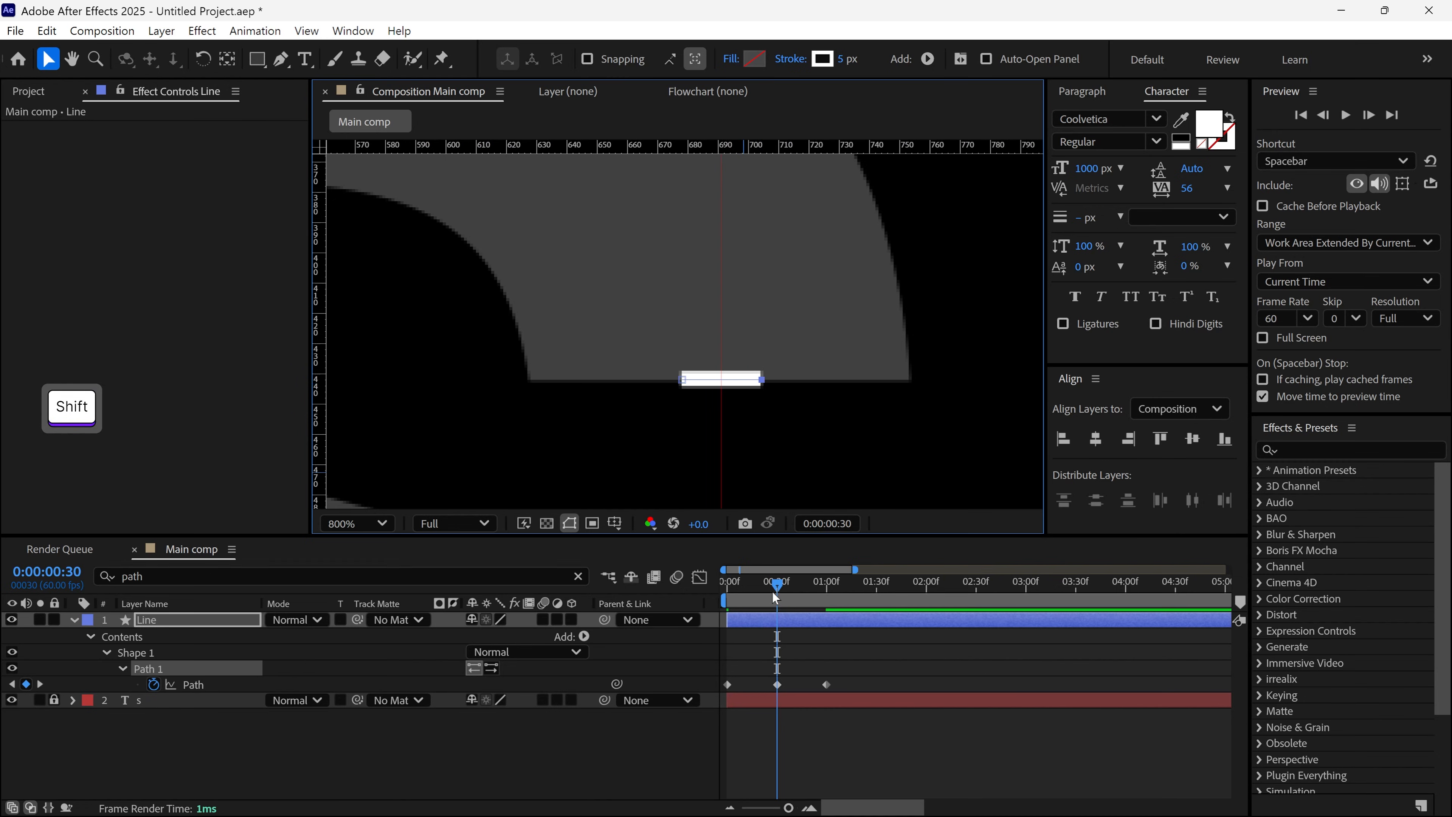
pyautogui.press('space')
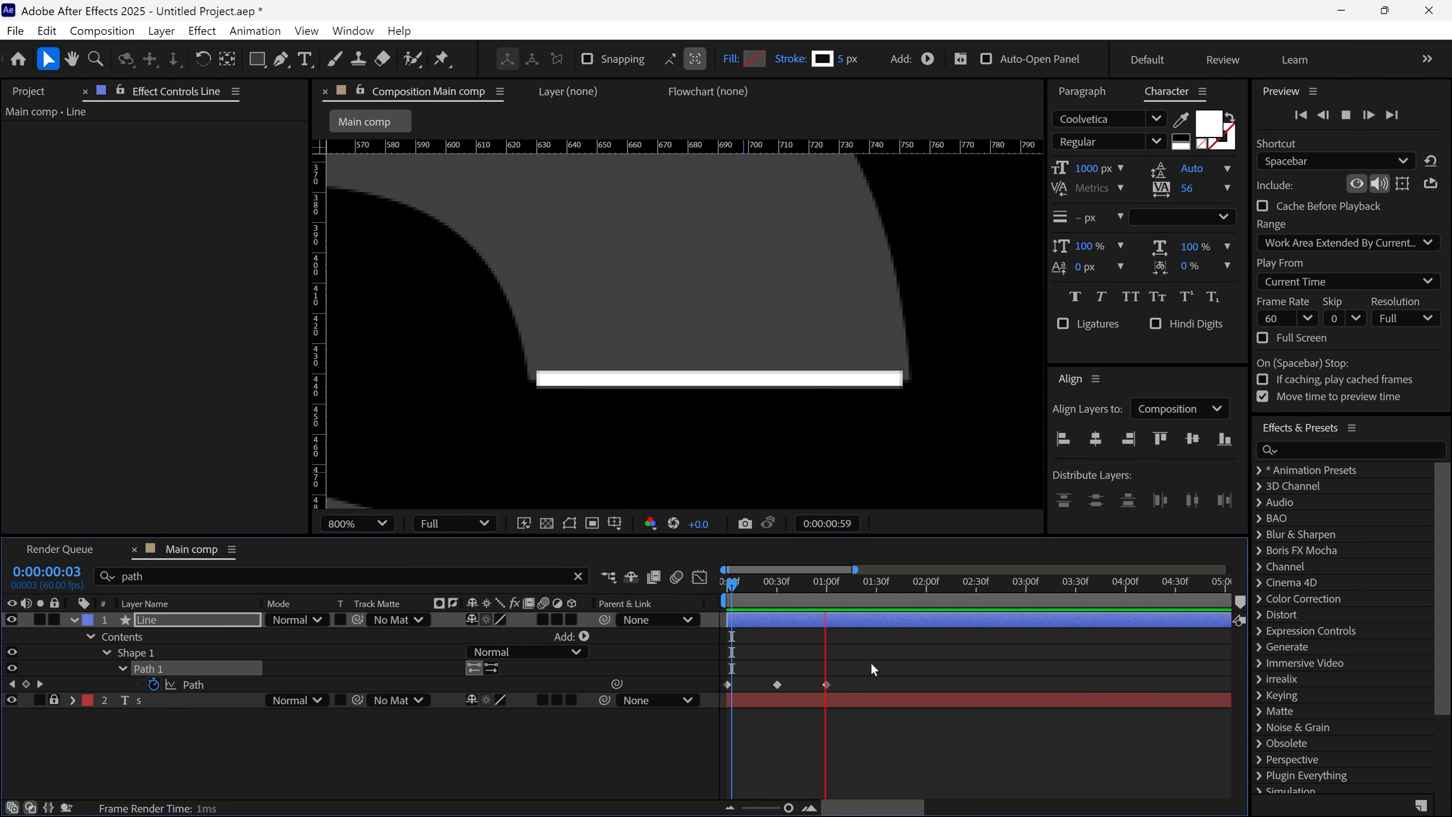
# Apply Easy Ease to all three Path keyframes of the Line layer.
pyautogui.moveTo(774, 590); pyautogui.dragTo(826, 609)
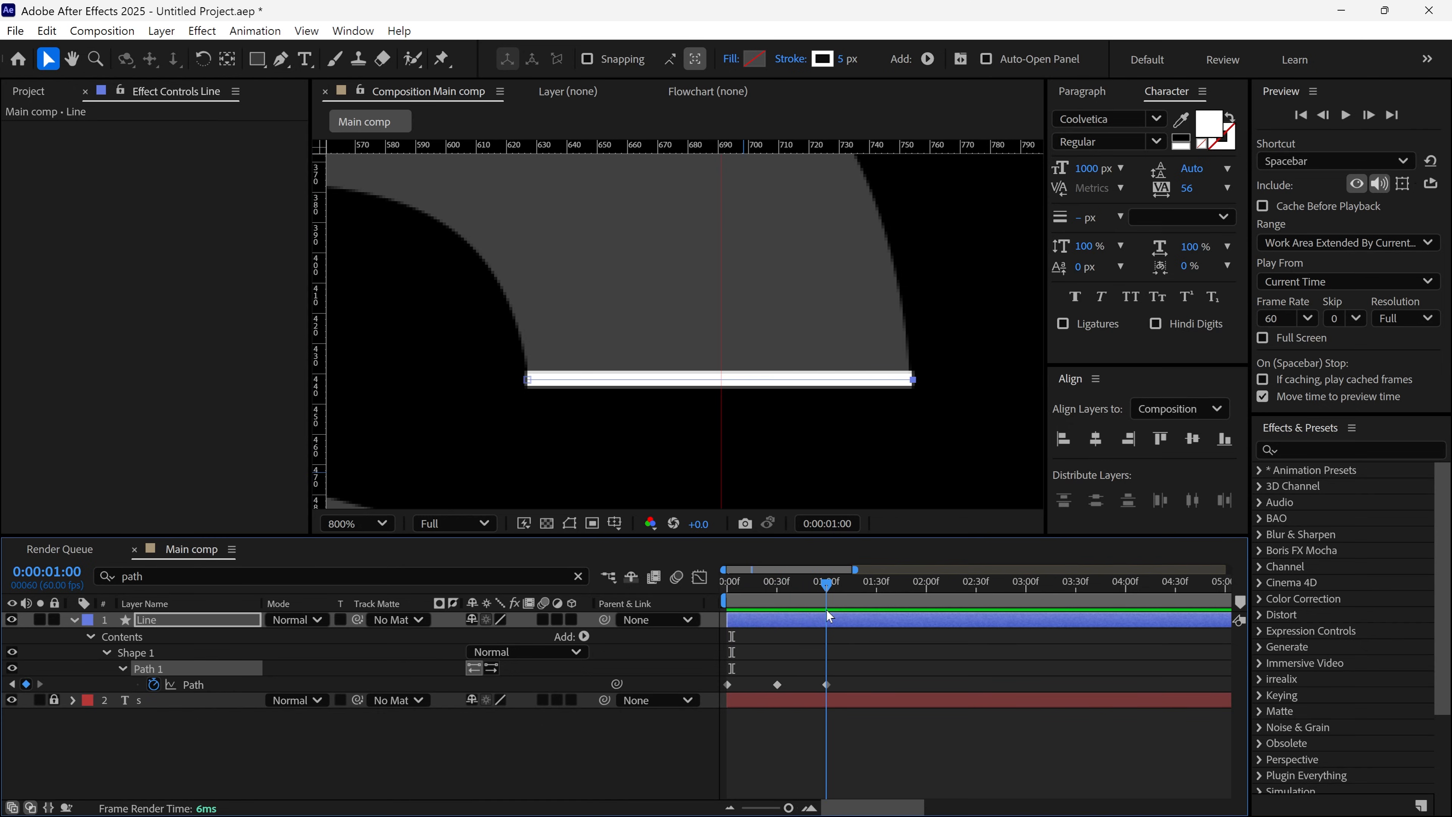
pyautogui.moveTo(840, 672); pyautogui.dragTo(716, 705)
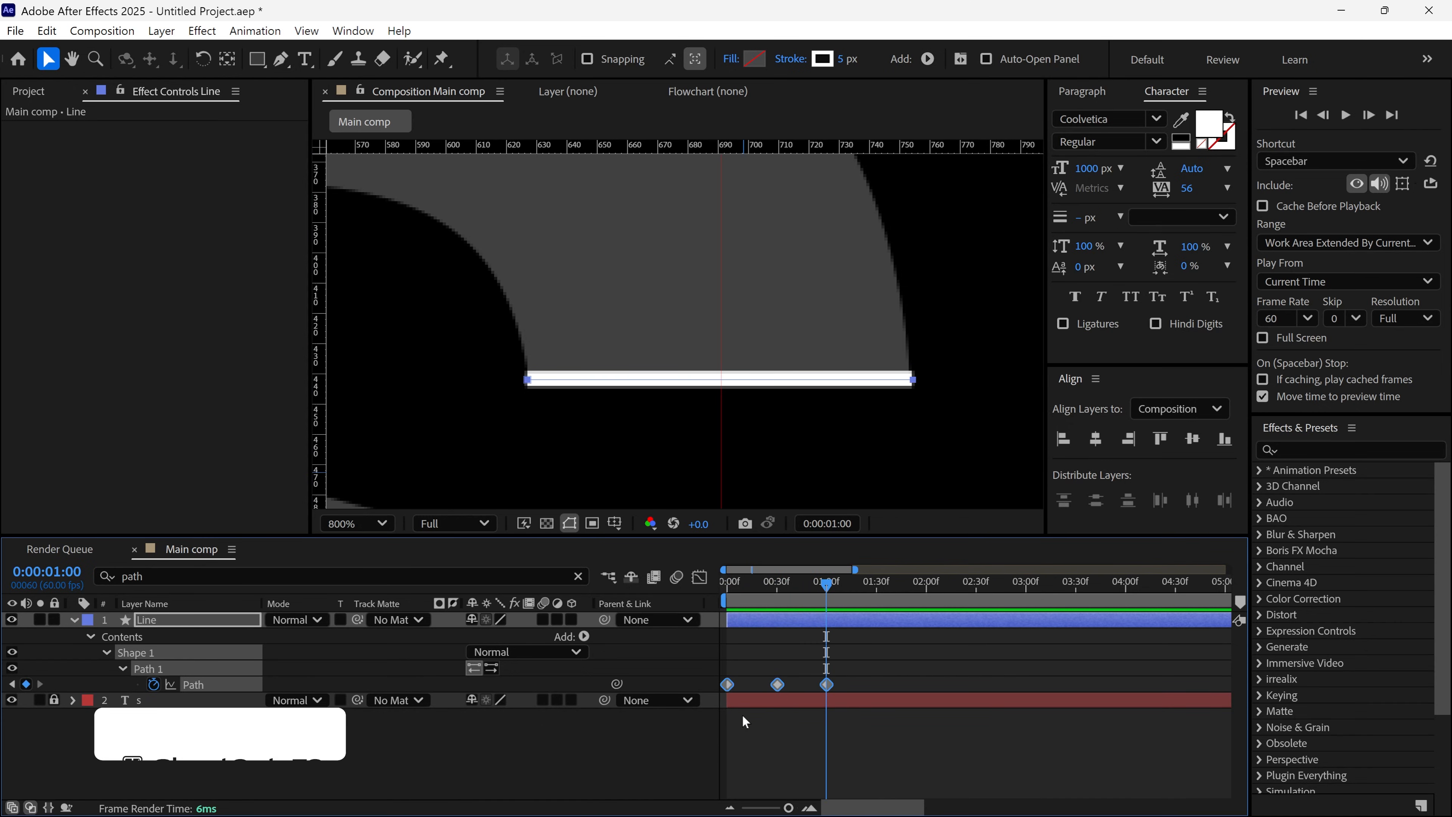
pyautogui.press('F9')
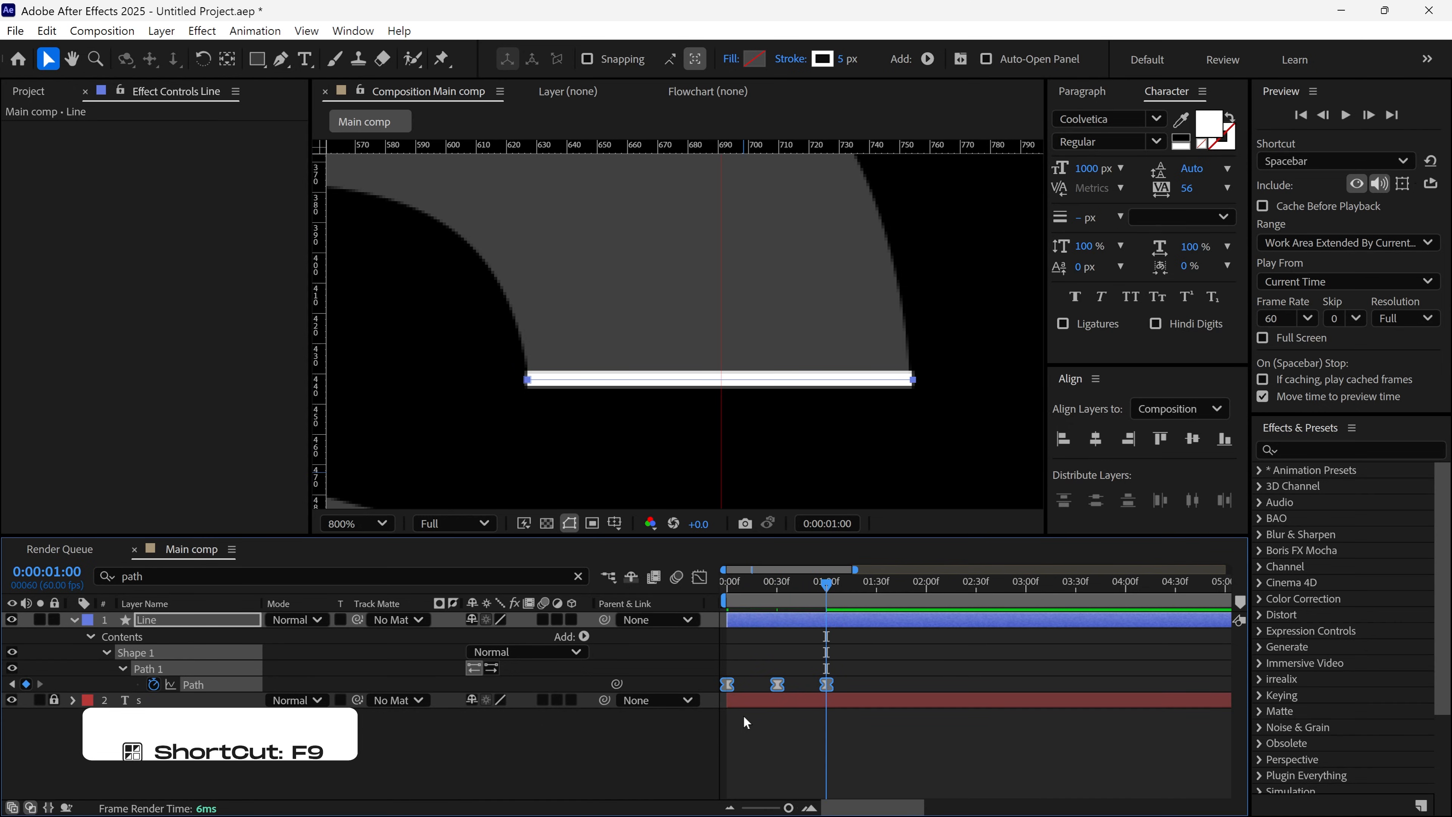
# Display the Path keyframes in the Graph Editor and play back the eased line animation.
pyautogui.click(699, 577)
pyautogui.press('space')
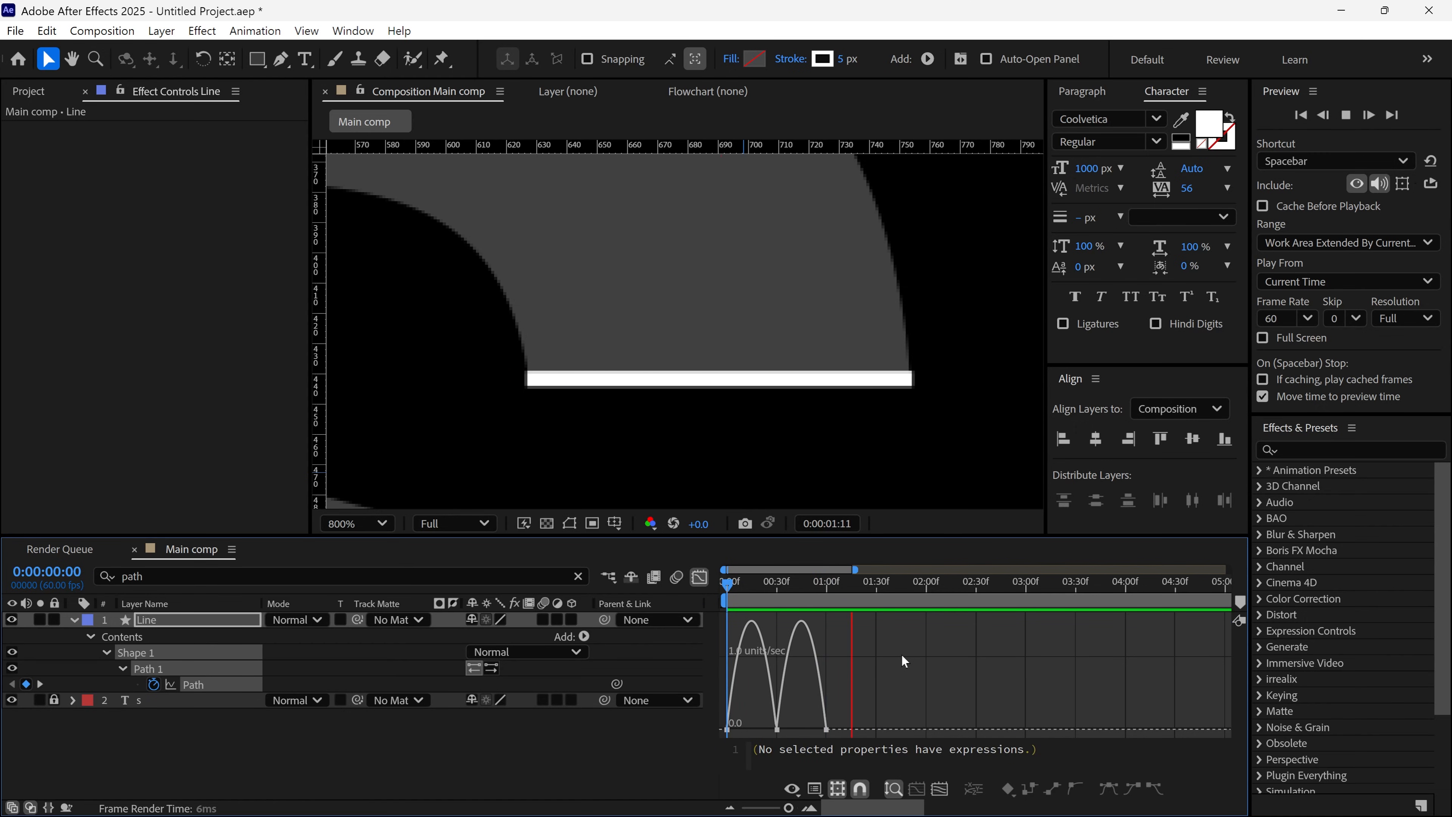
pyautogui.press('space')
pyautogui.press('space')
pyautogui.press('space')
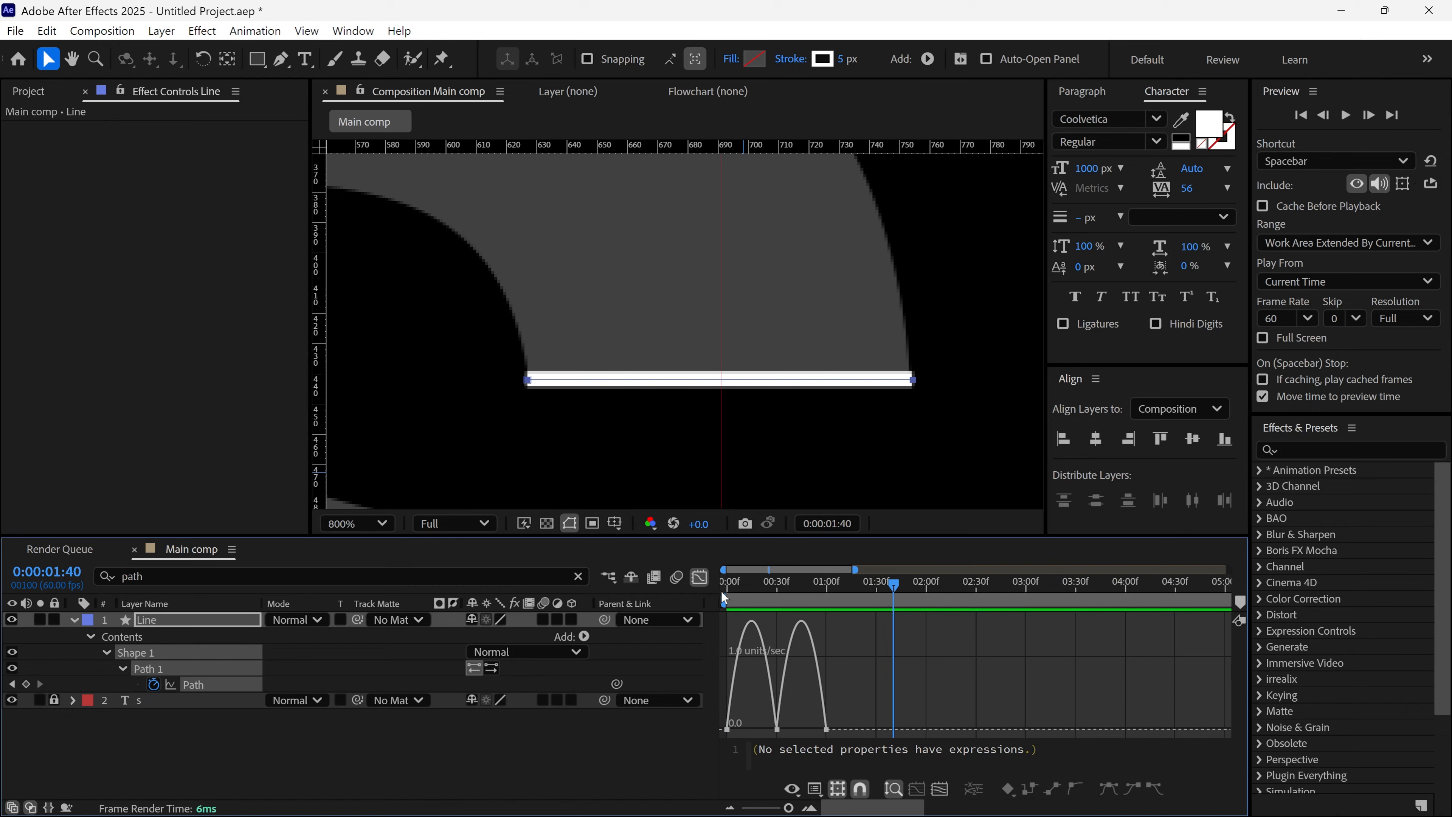
# Leave the Graph Editor, switch to Notepad and copy the expression valueAtTime(time % key(numKeys).time).
pyautogui.click(694, 582)
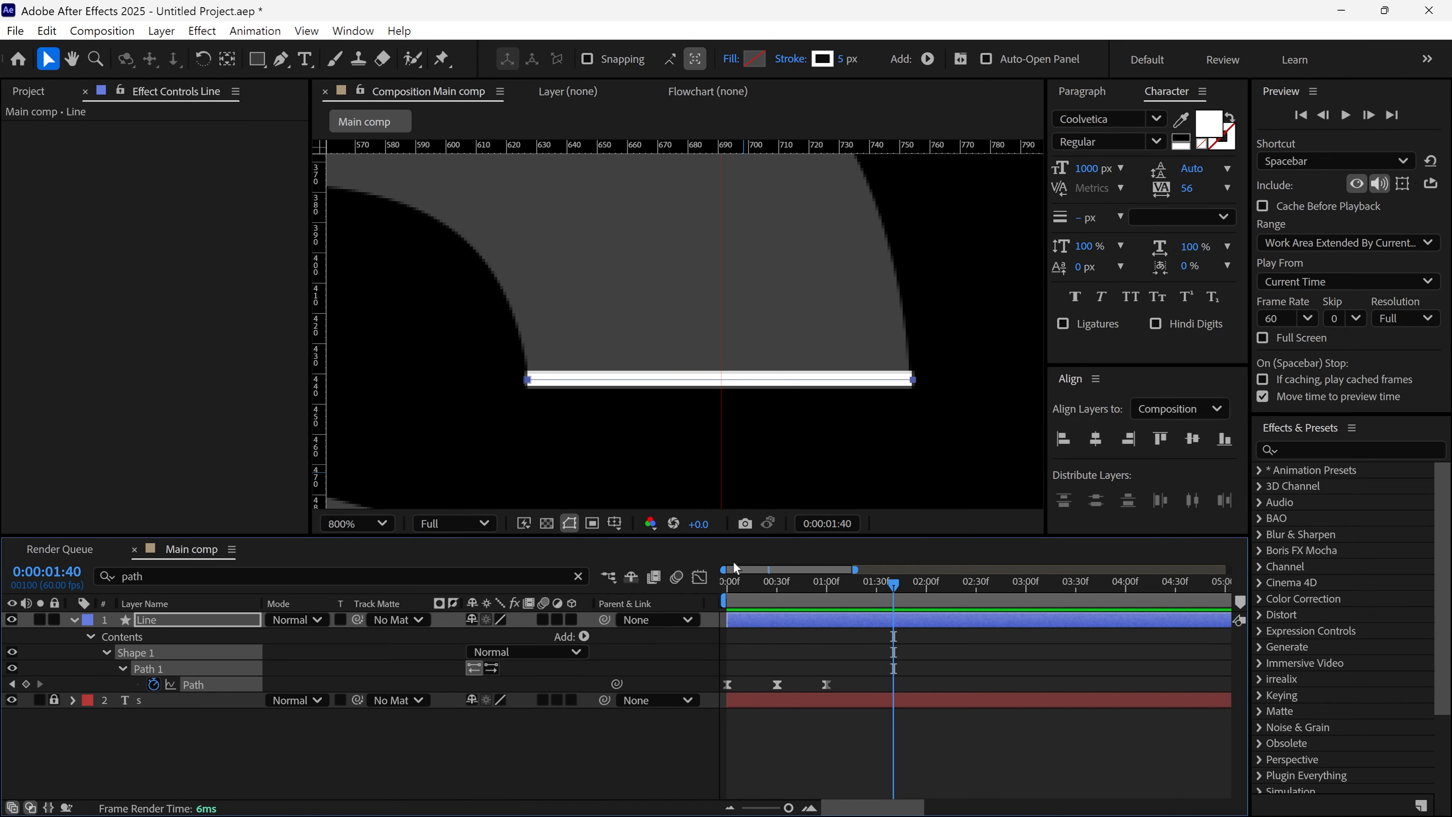
pyautogui.moveTo(765, 536); pyautogui.dragTo(769, 502)
pyautogui.hotkey('alt', 'space')
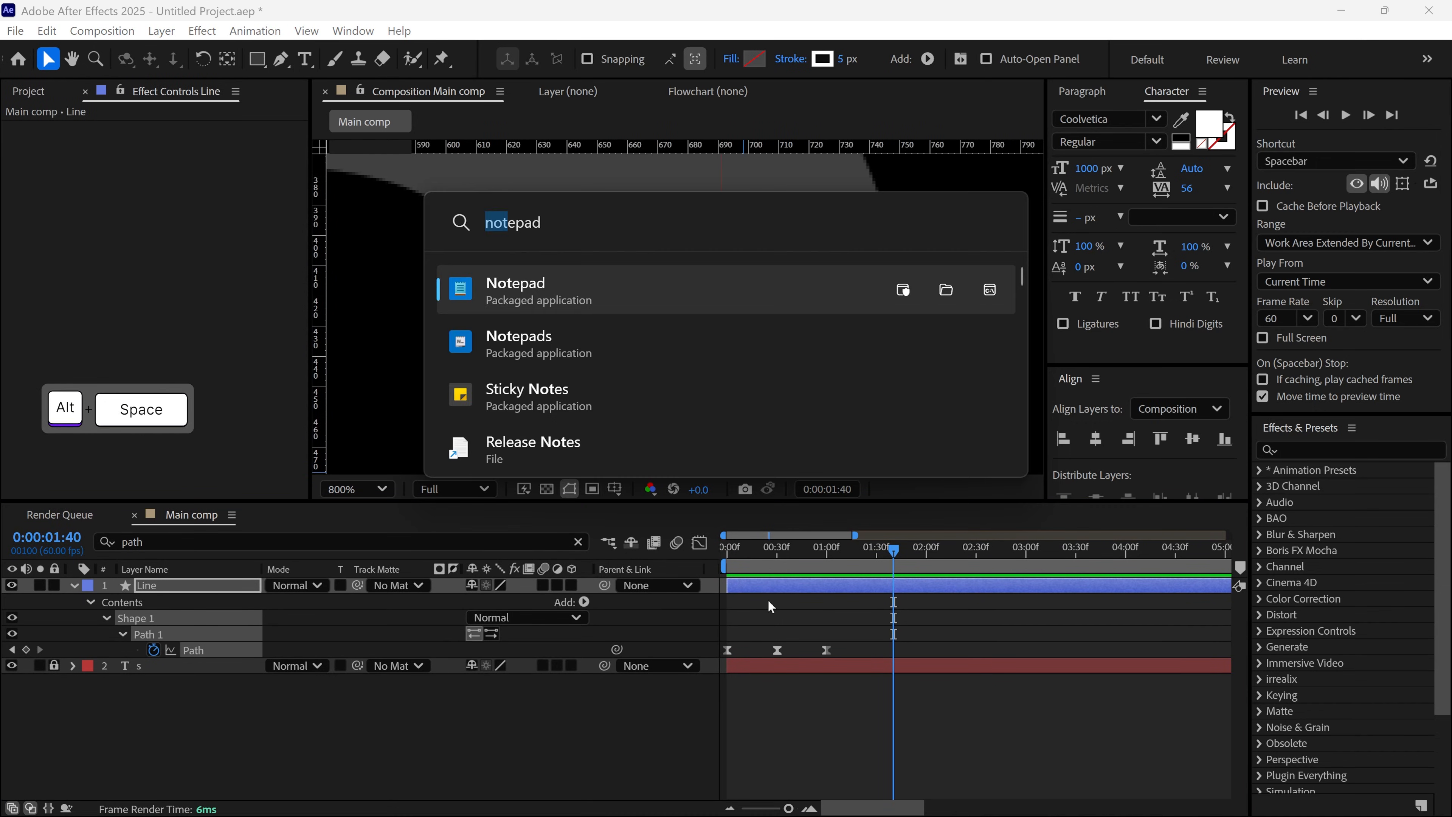
pyautogui.write('not')
pyautogui.press('Return')
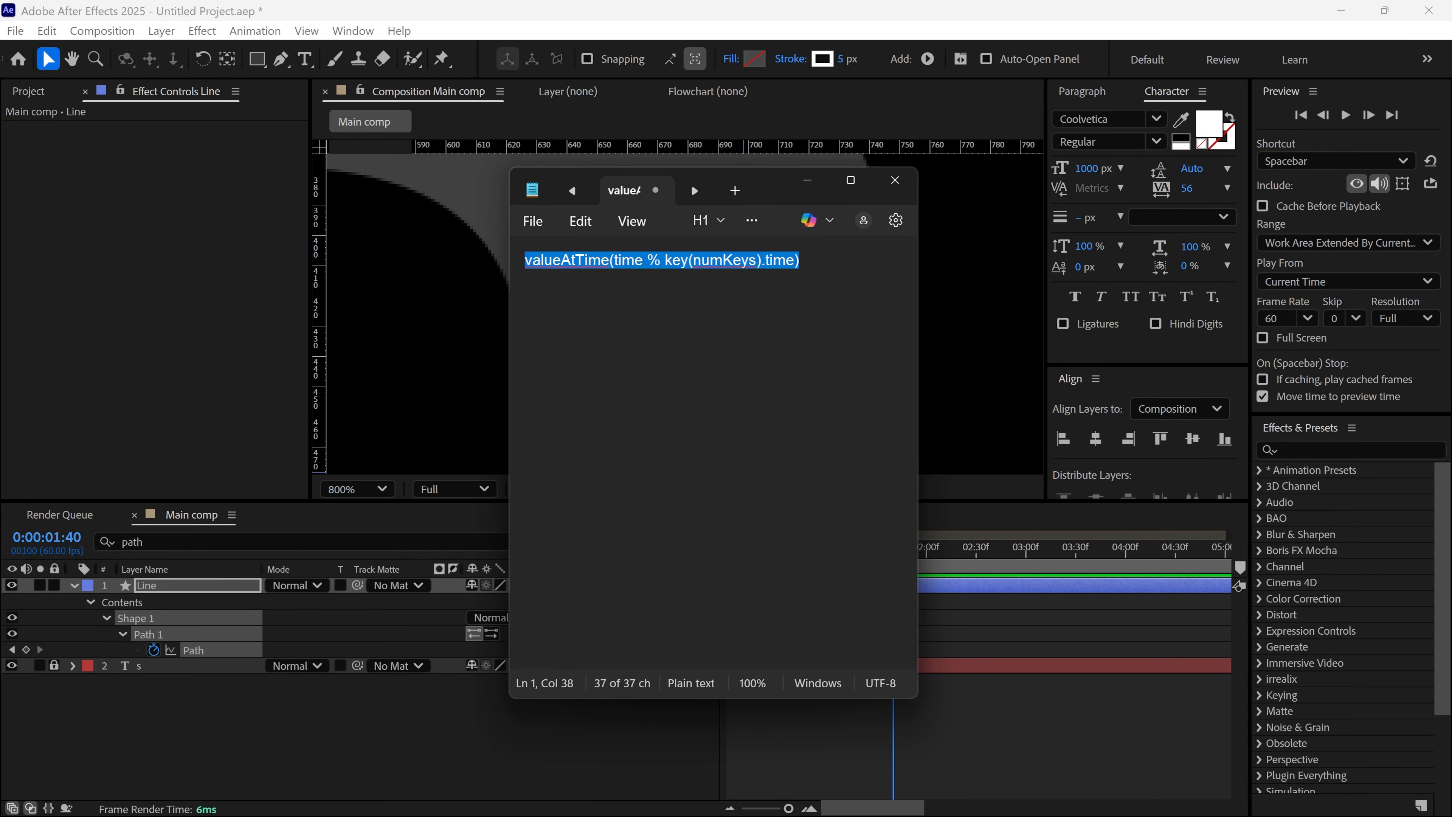
pyautogui.moveTo(807, 261); pyautogui.dragTo(544, 261)
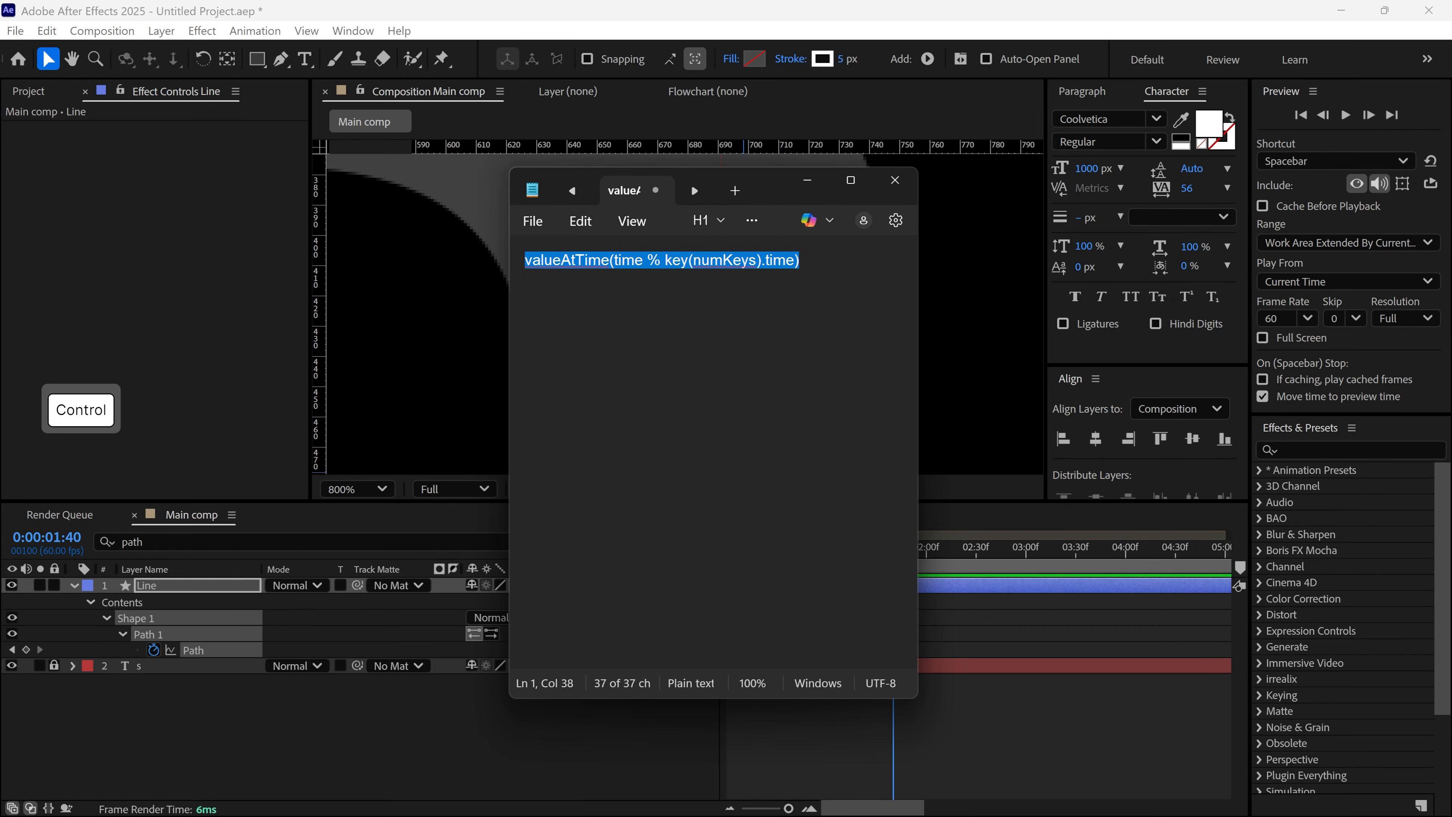
pyautogui.hotkey('ctrl', 'c')
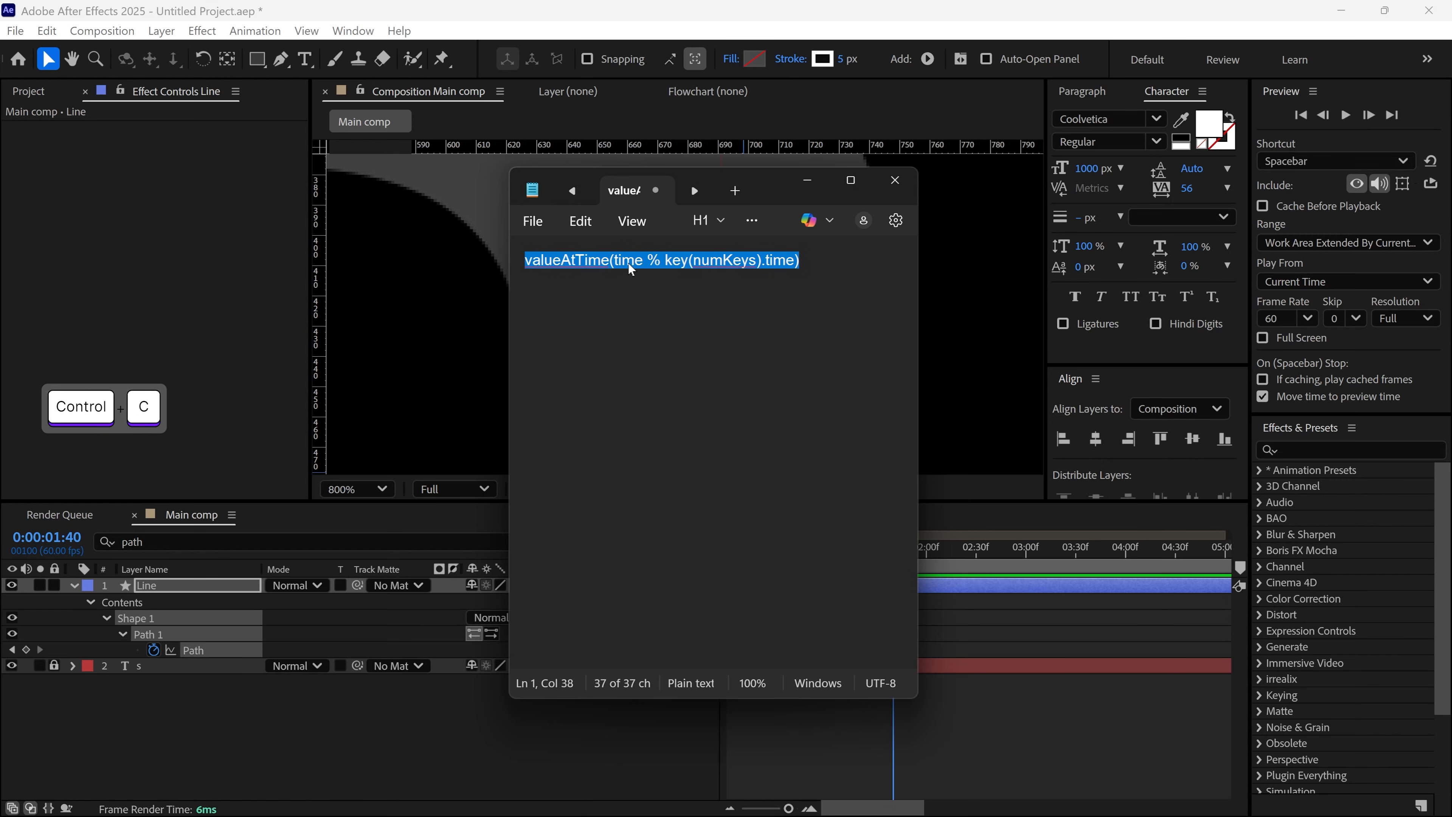
pyautogui.click(806, 181)
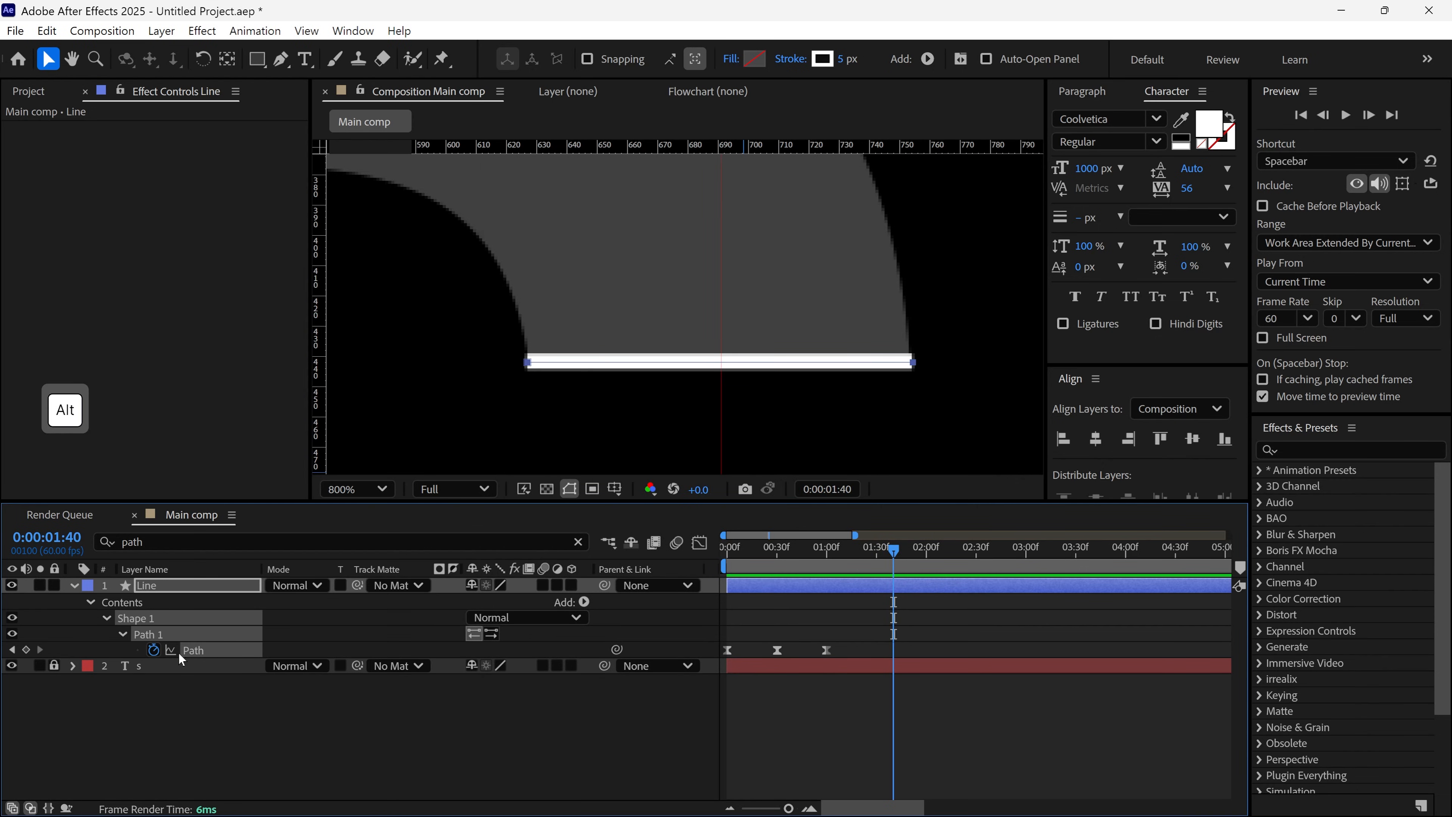
# Add the expression valueAtTime(time % key(numKeys).time) to the Line layer's Path and play the animation from 0:00:00:00.
pyautogui.keyDown('alt'); pyautogui.click(153, 649); pyautogui.keyUp('alt')
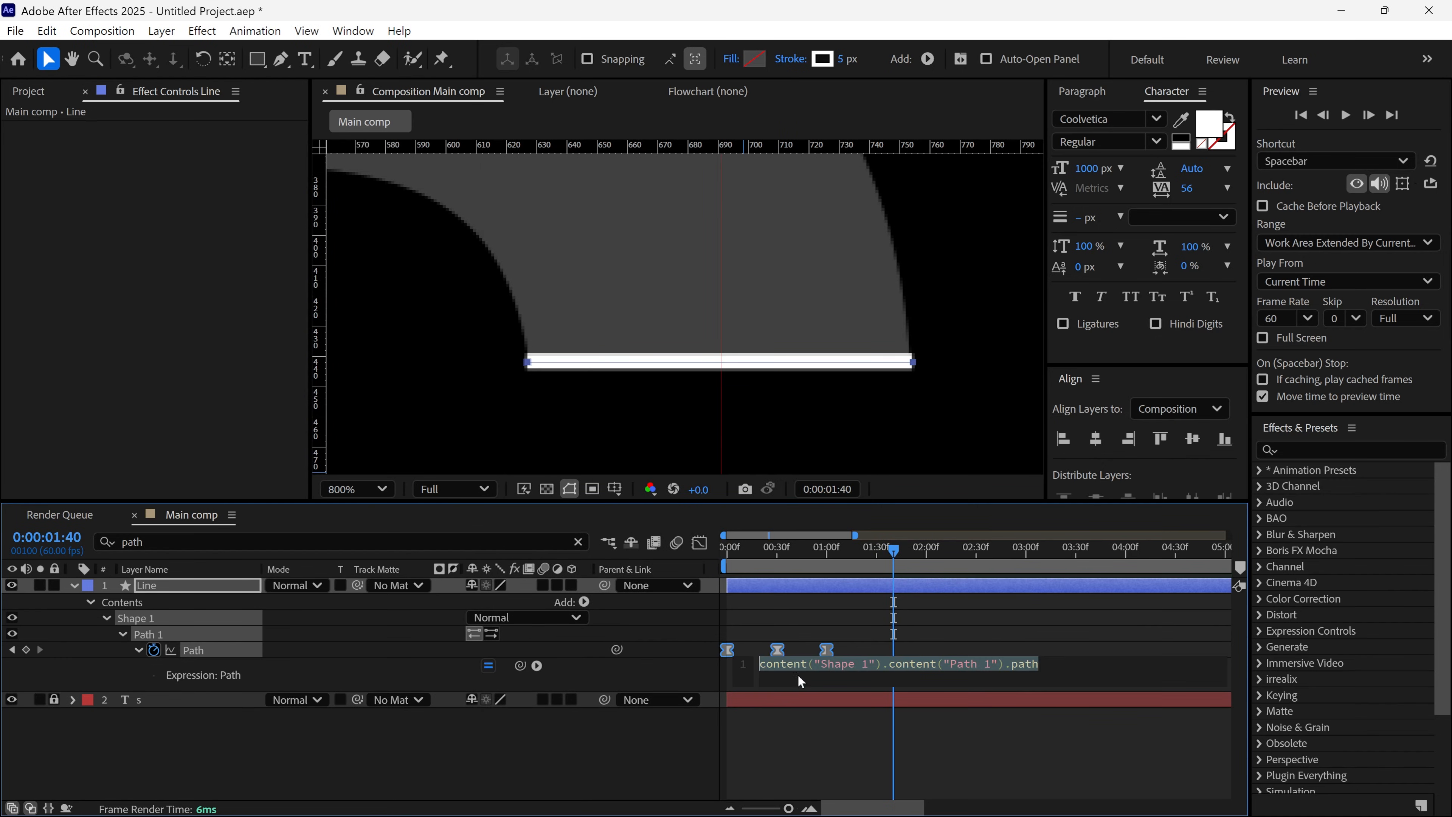
pyautogui.hotkey('ctrl', 'v')
pyautogui.click(943, 651)
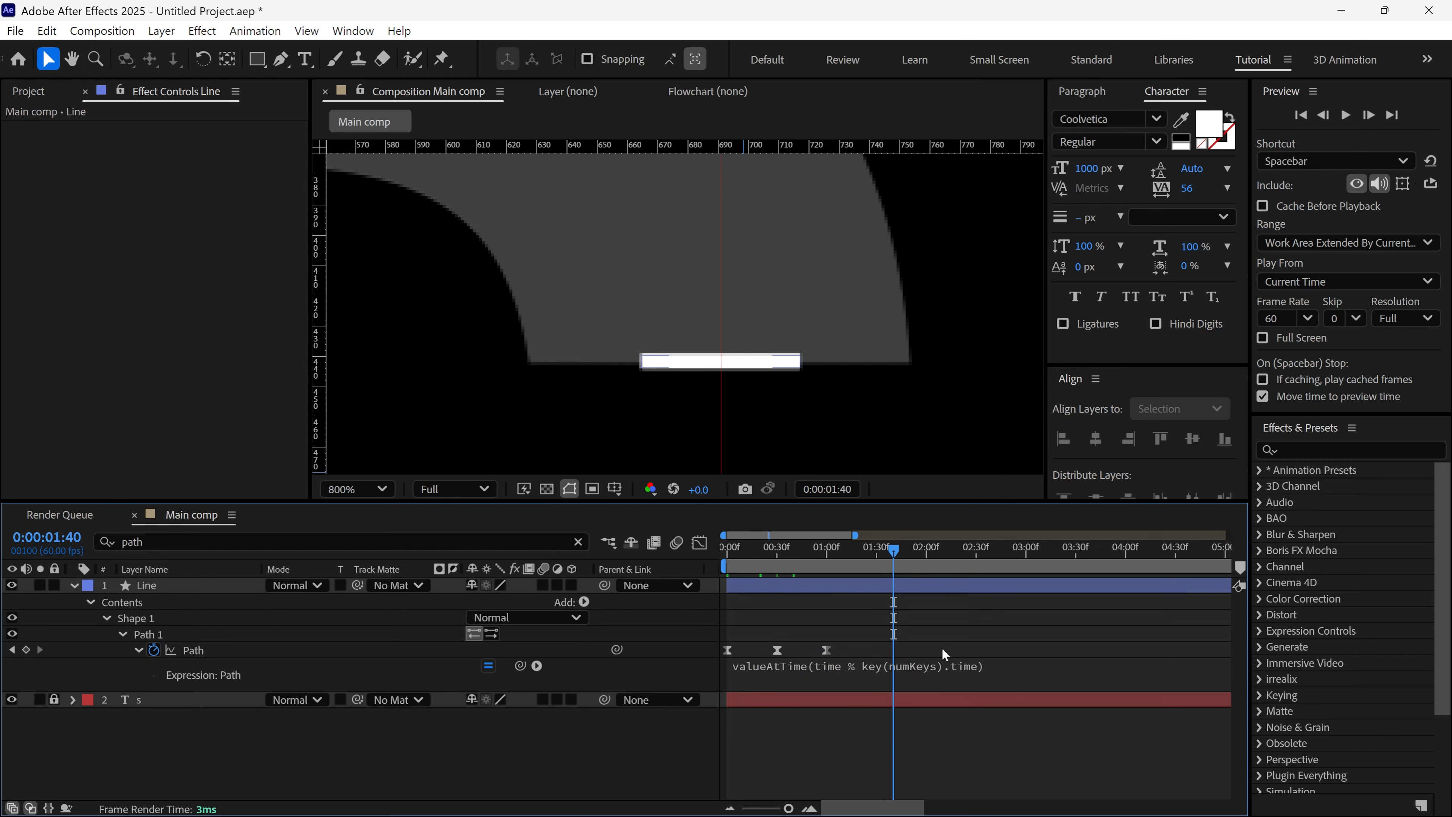
pyautogui.moveTo(896, 563); pyautogui.dragTo(849, 563)
pyautogui.press('space')
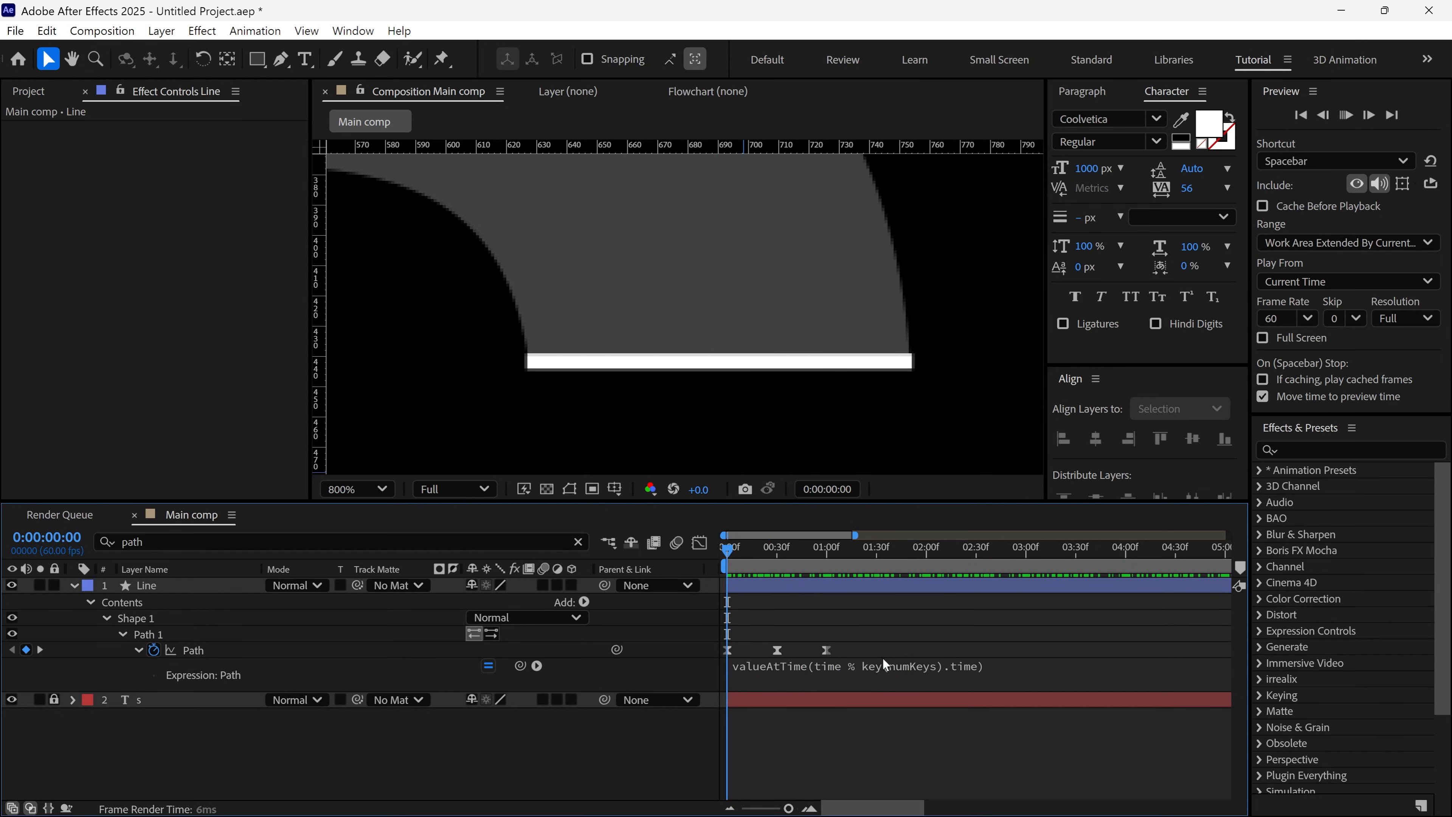
pyautogui.keyDown('alt'); pyautogui.scroll(-5, 884, 697); pyautogui.keyUp('alt')
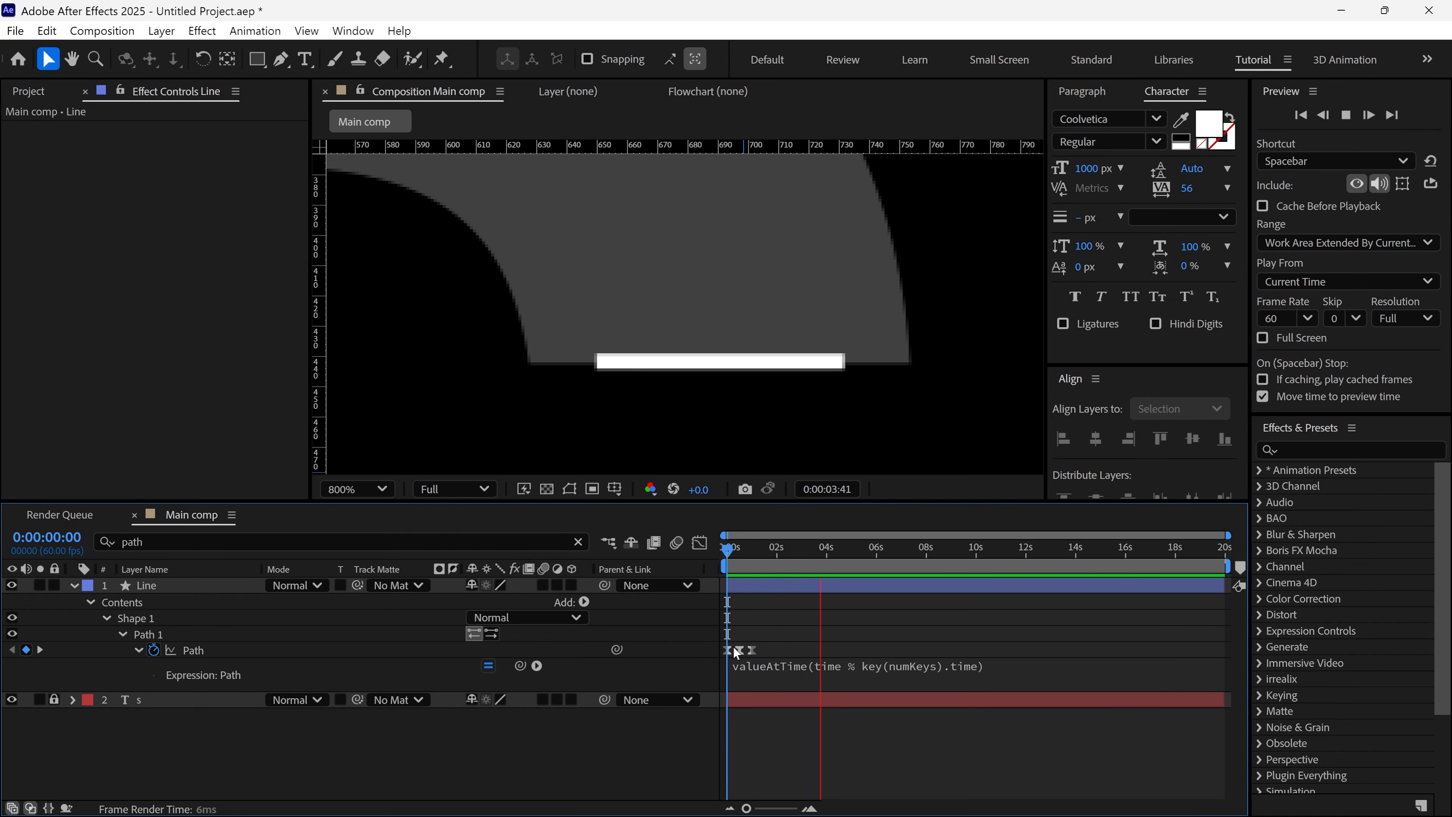
pyautogui.click(802, 586)
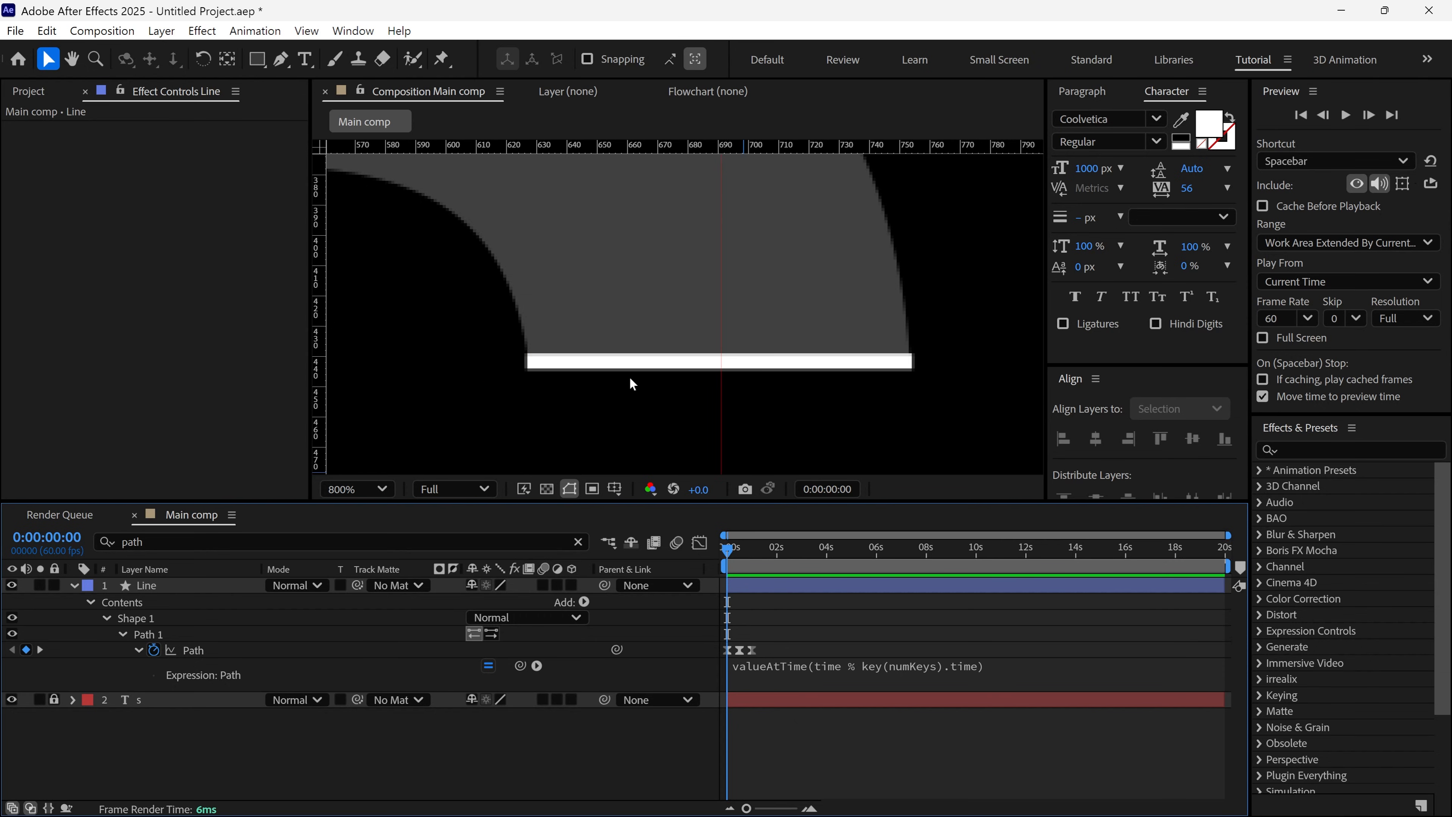
# Draw a square about 23 px wide centred on the line's left end, with a solid white fill and 0 px stroke.
pyautogui.click(256, 59)
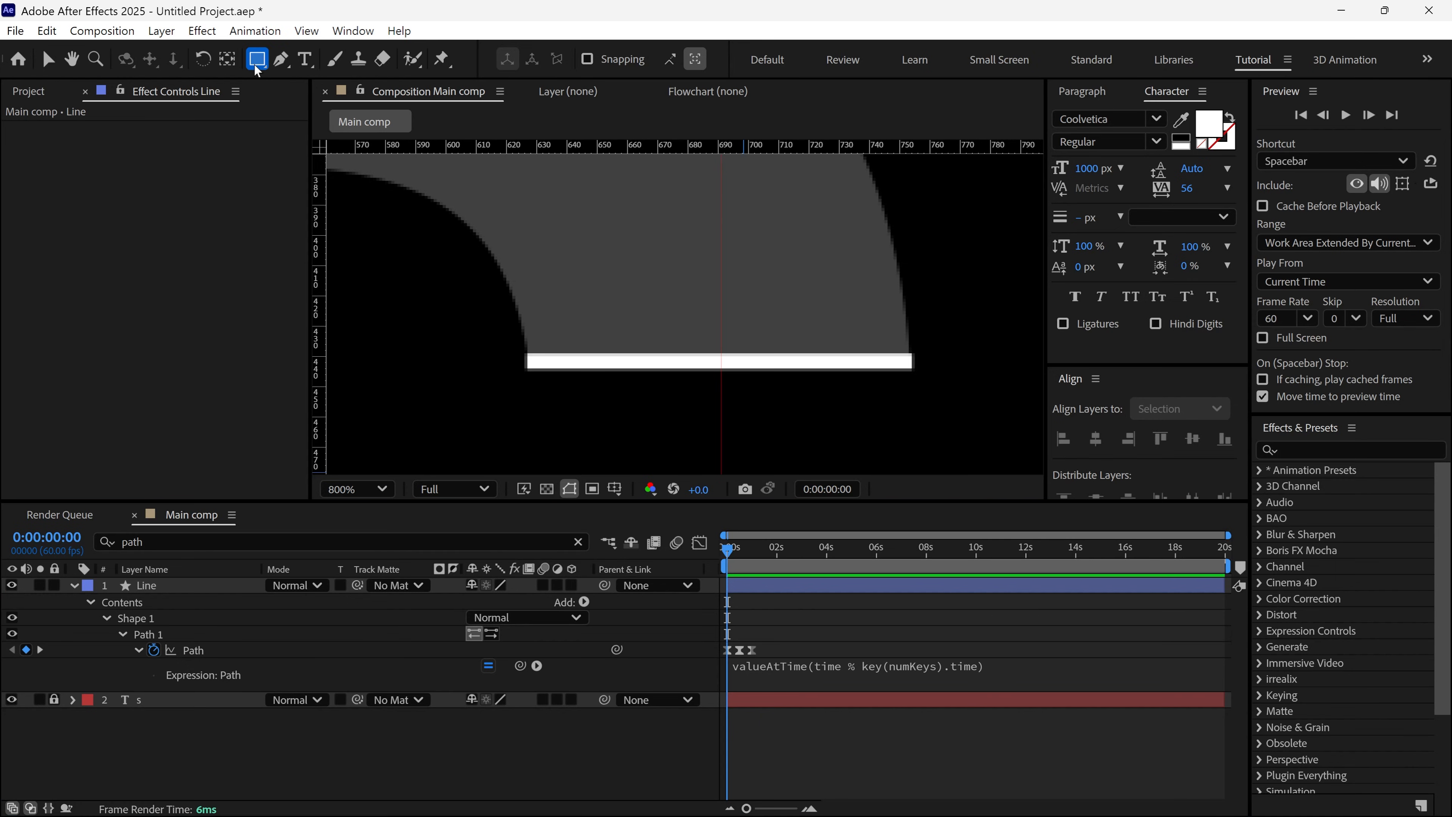
pyautogui.click(566, 60)
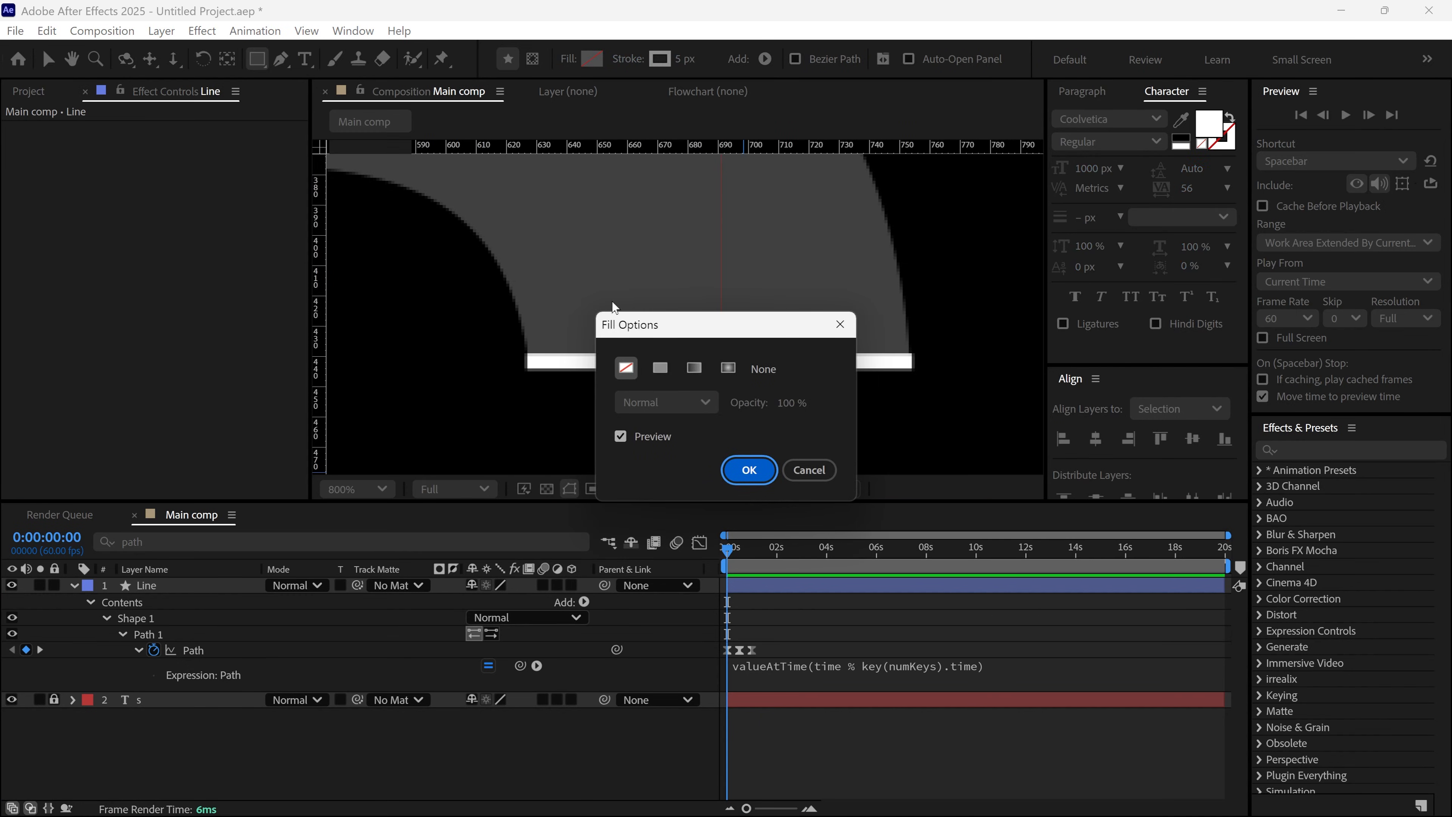
pyautogui.click(660, 368)
pyautogui.click(748, 470)
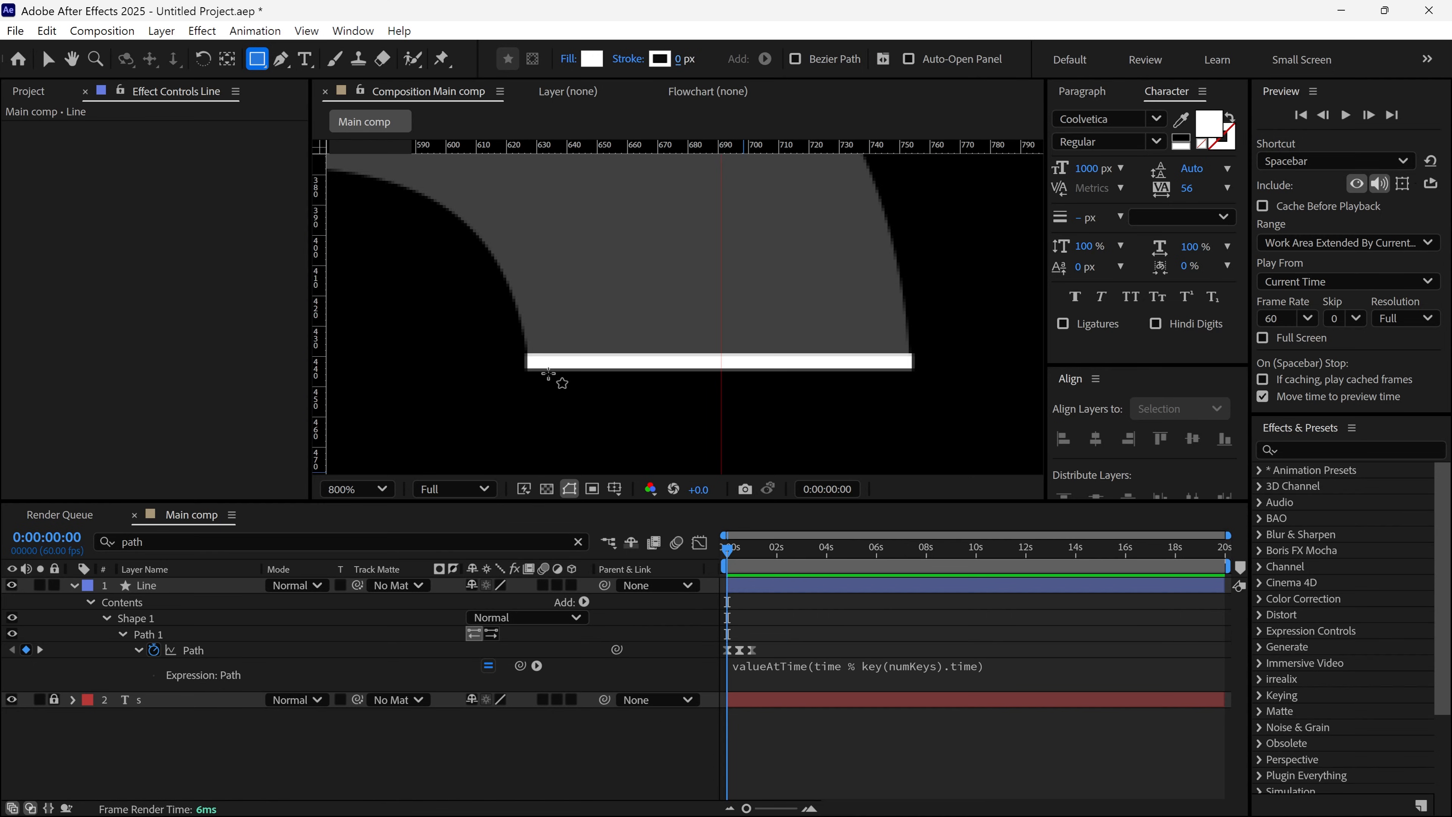
pyautogui.moveTo(523, 362); pyautogui.dragTo(562, 396)
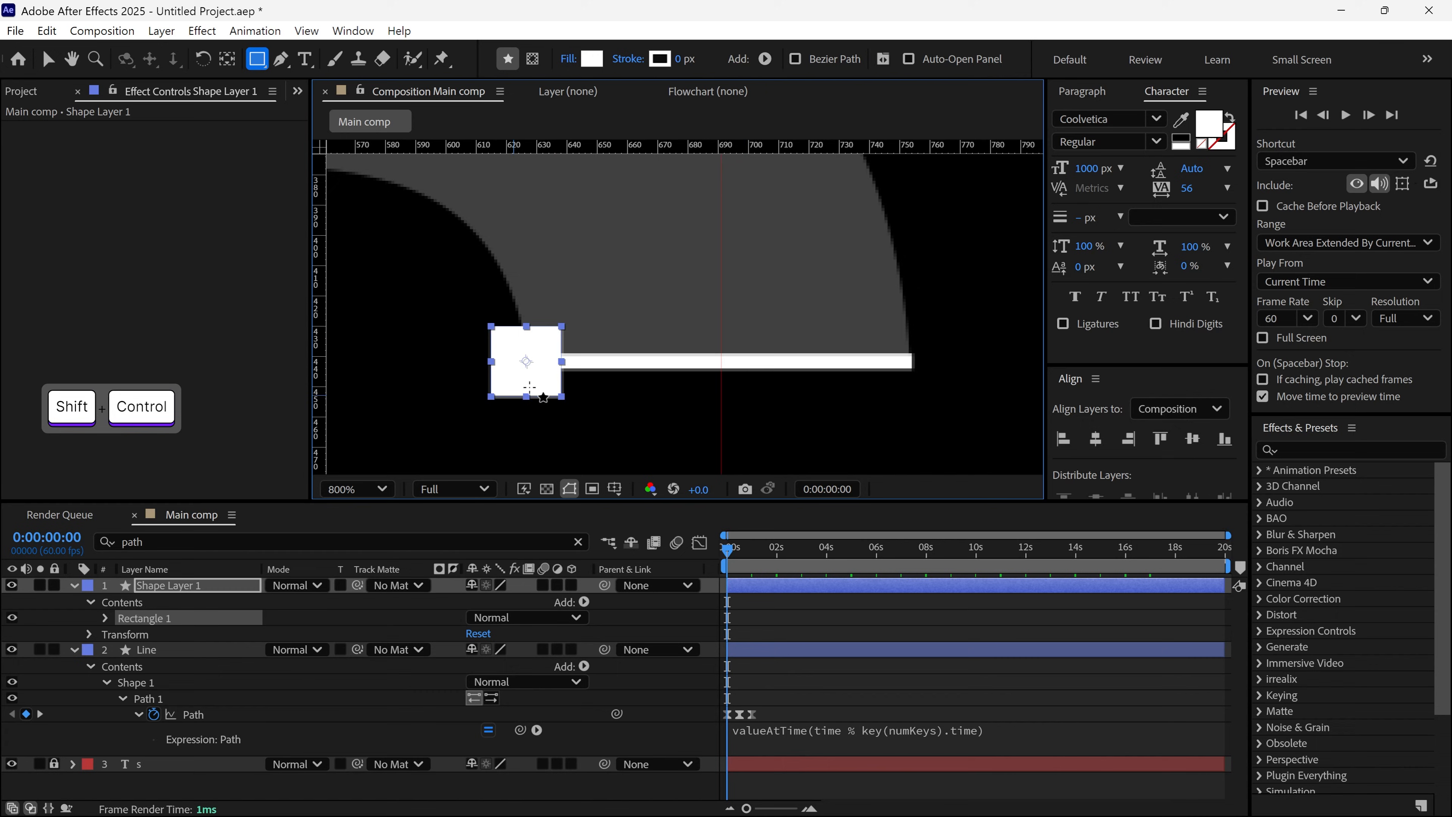
# Rename the square's shape layer as Left box.
pyautogui.click(220, 583)
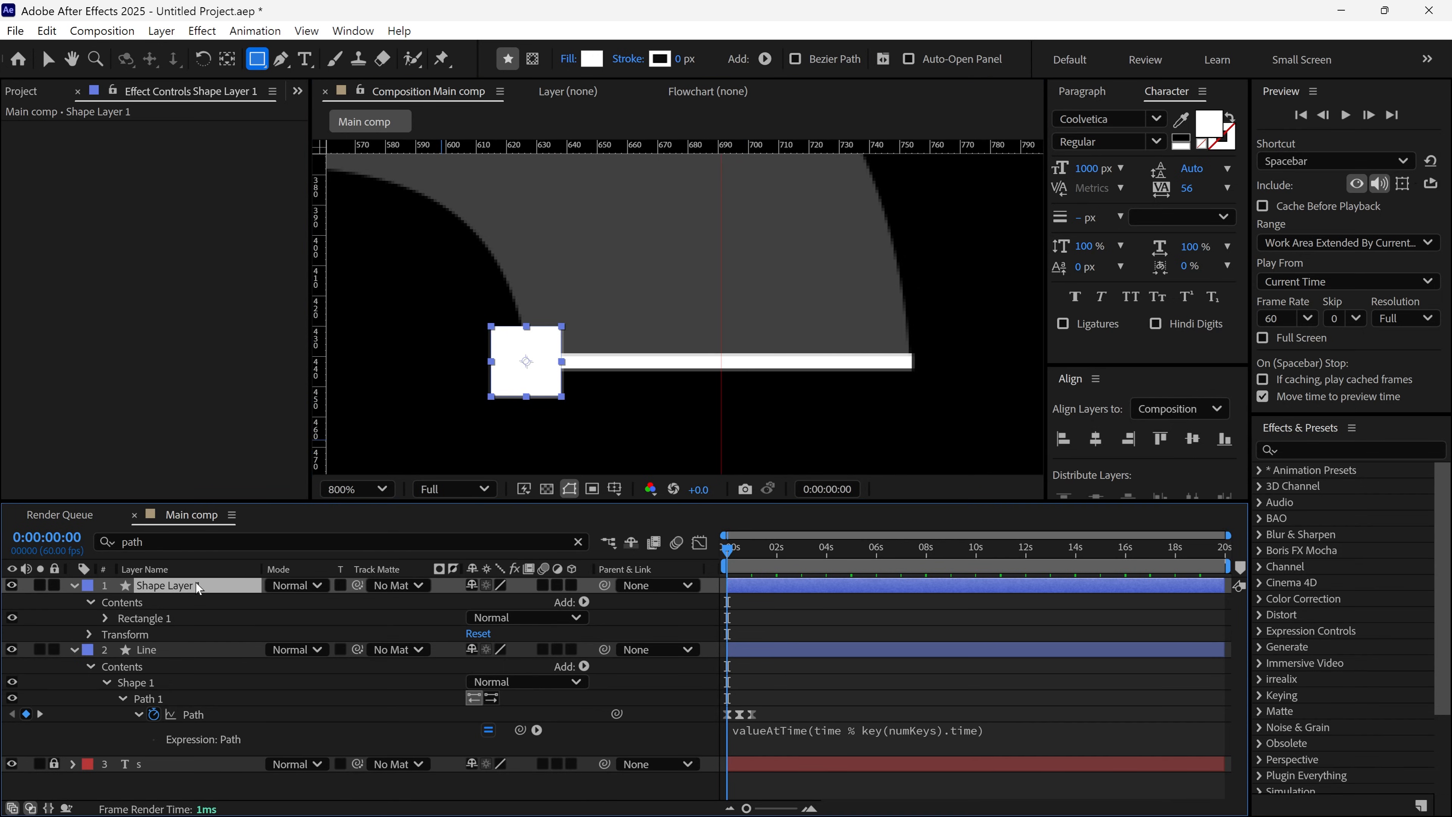
pyautogui.press('Return')
pyautogui.write('Left box')
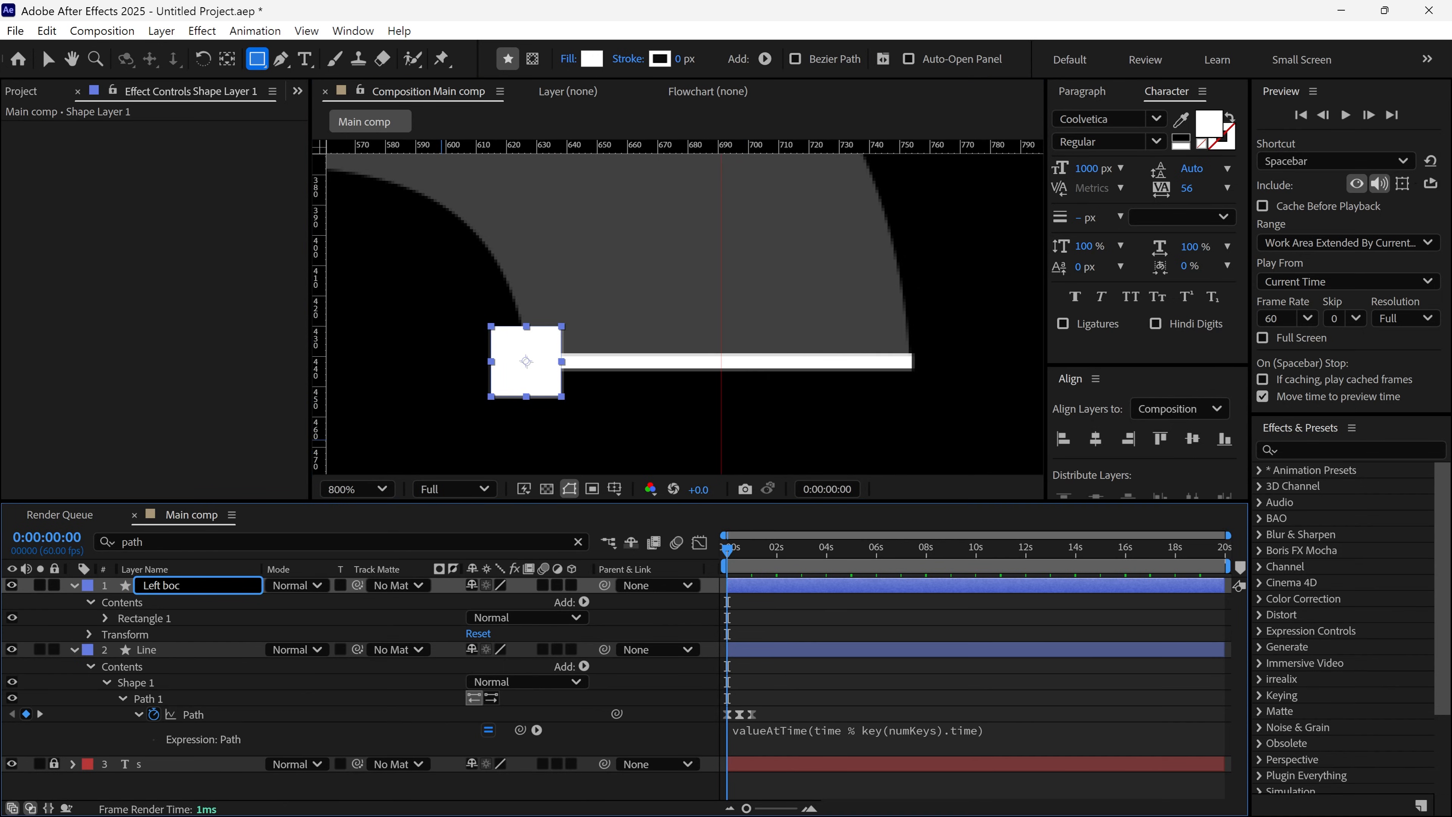
pyautogui.press('Return')
# Place a duplicate of Left box on the line's right end, named Right box, and preview the animation.
pyautogui.press('v')
pyautogui.hotkey('ctrl', 'd')
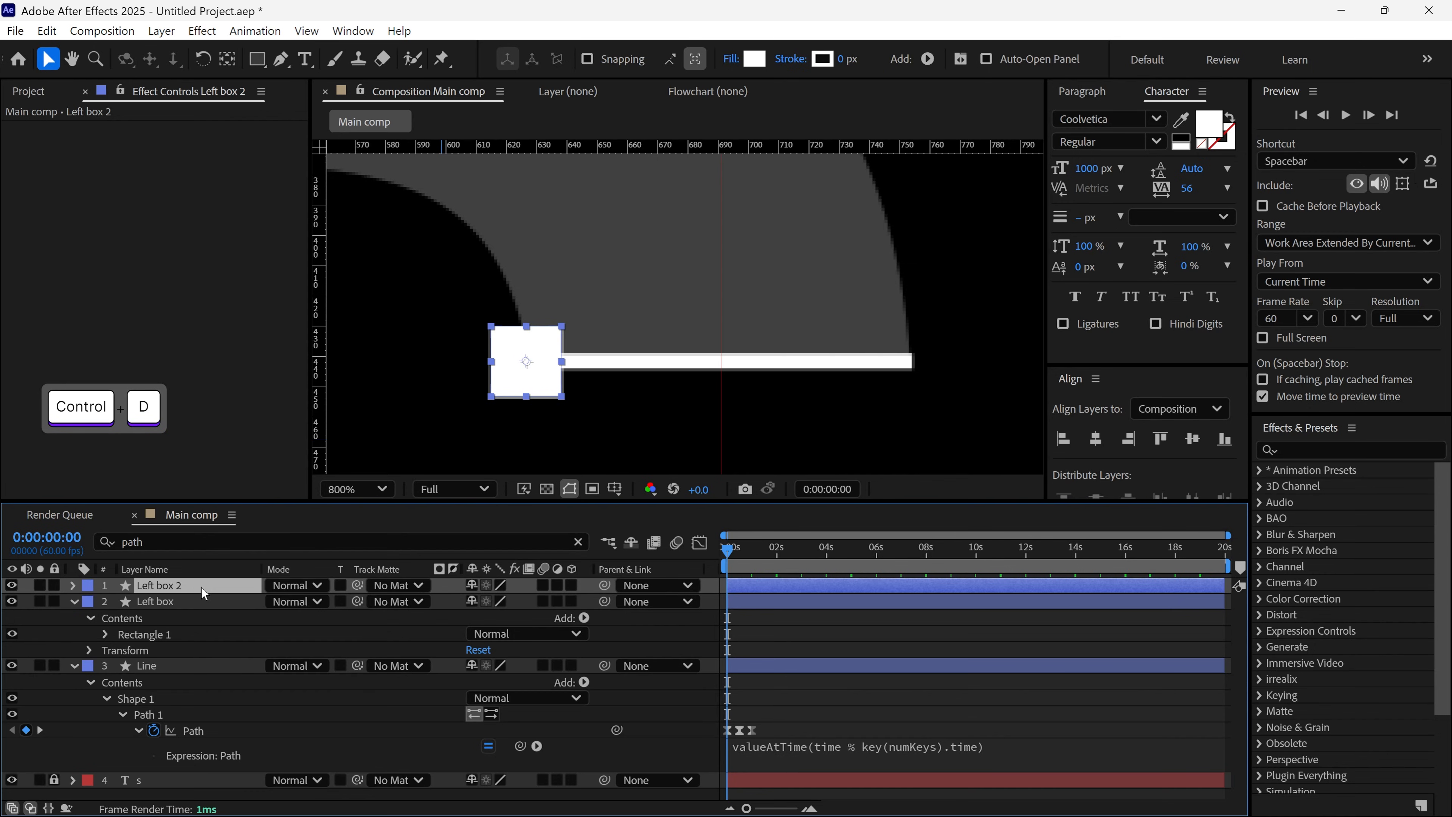
pyautogui.moveTo(526, 392); pyautogui.dragTo(890, 342)
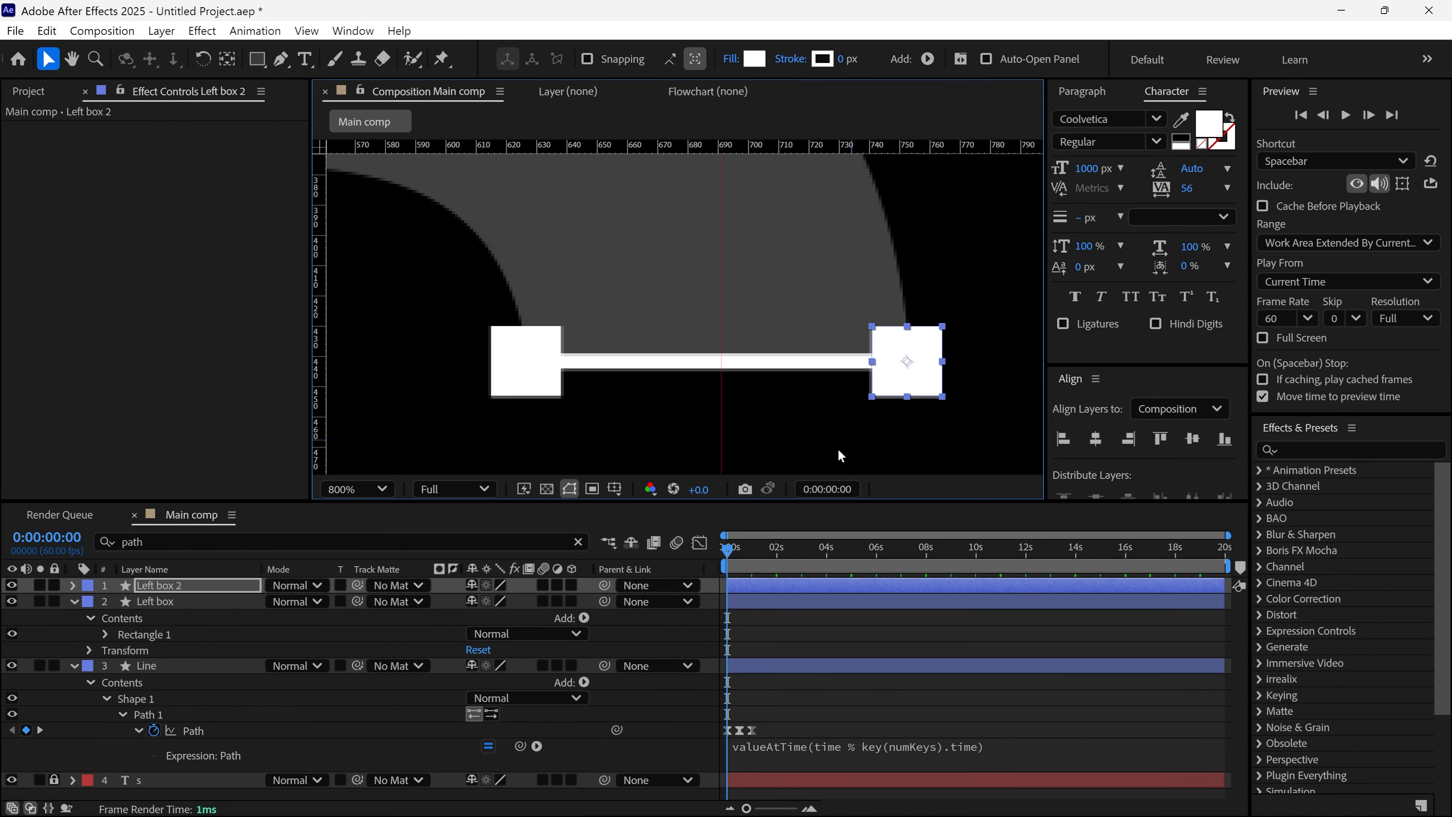
pyautogui.write('Right box')
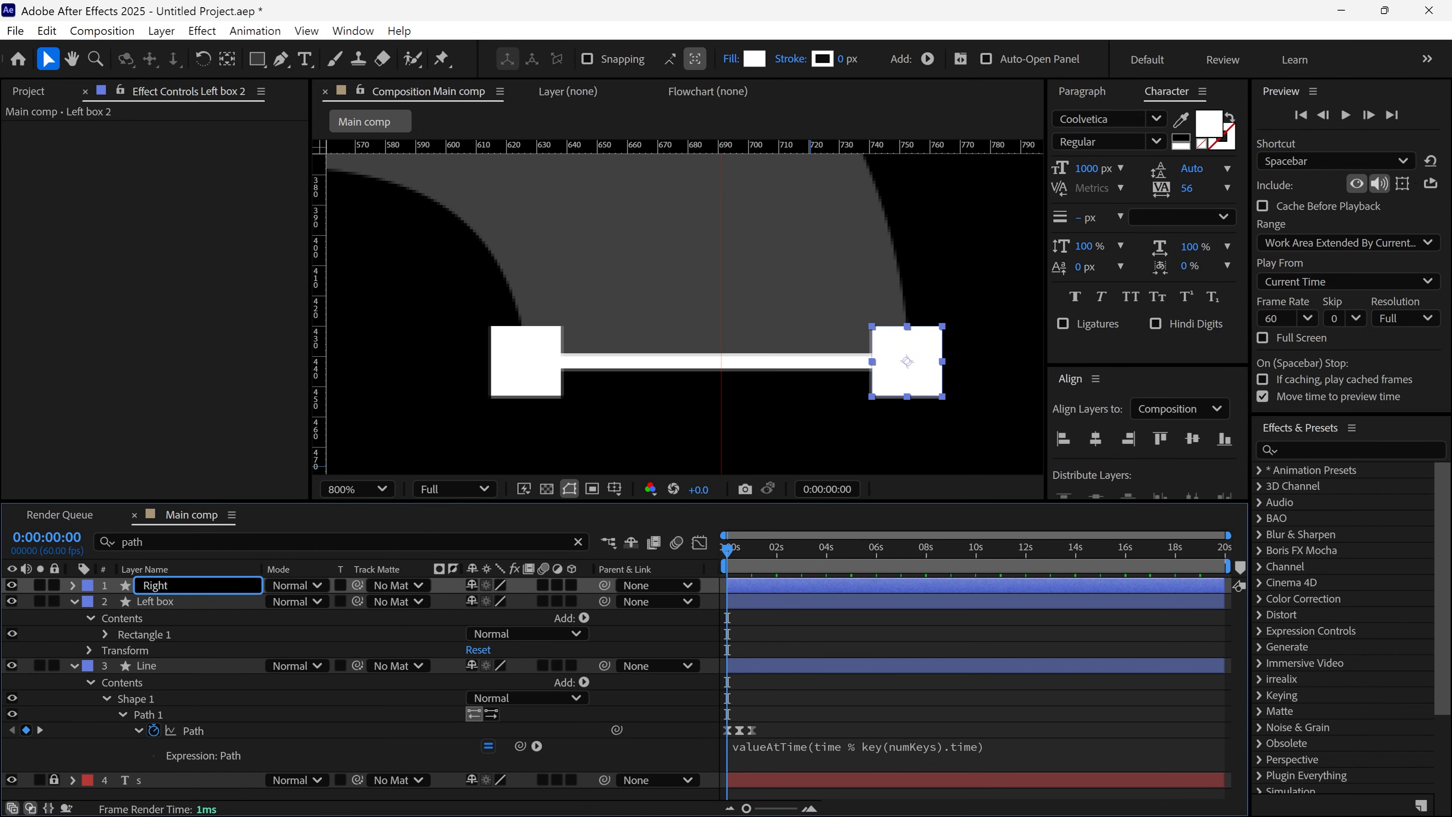
pyautogui.press('Return')
pyautogui.press('space')
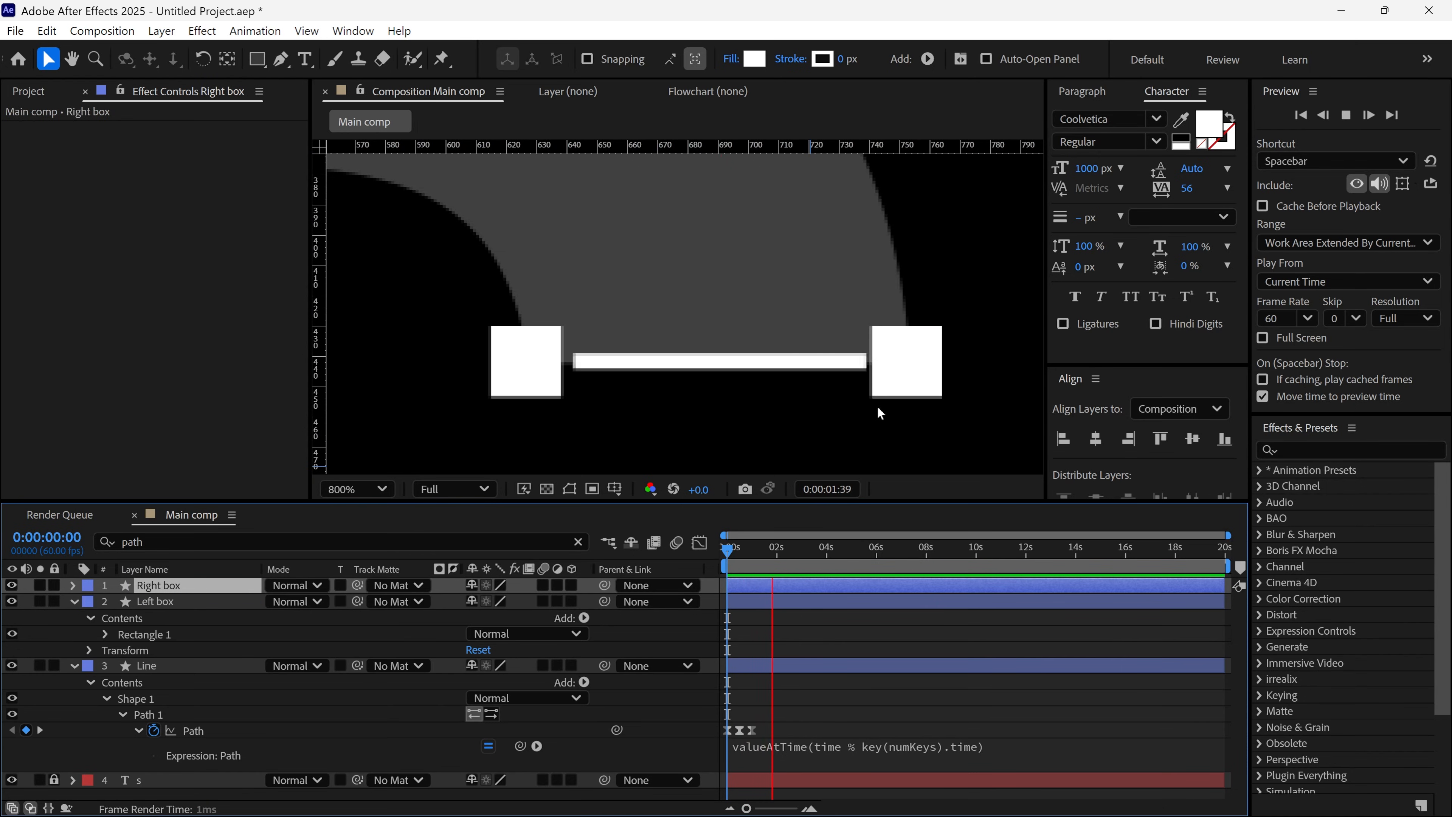
# Create nulls that follow the points of the Line layer's Path, using Nulls Follow Points in the Create Nulls From Paths script.
pyautogui.click(801, 366)
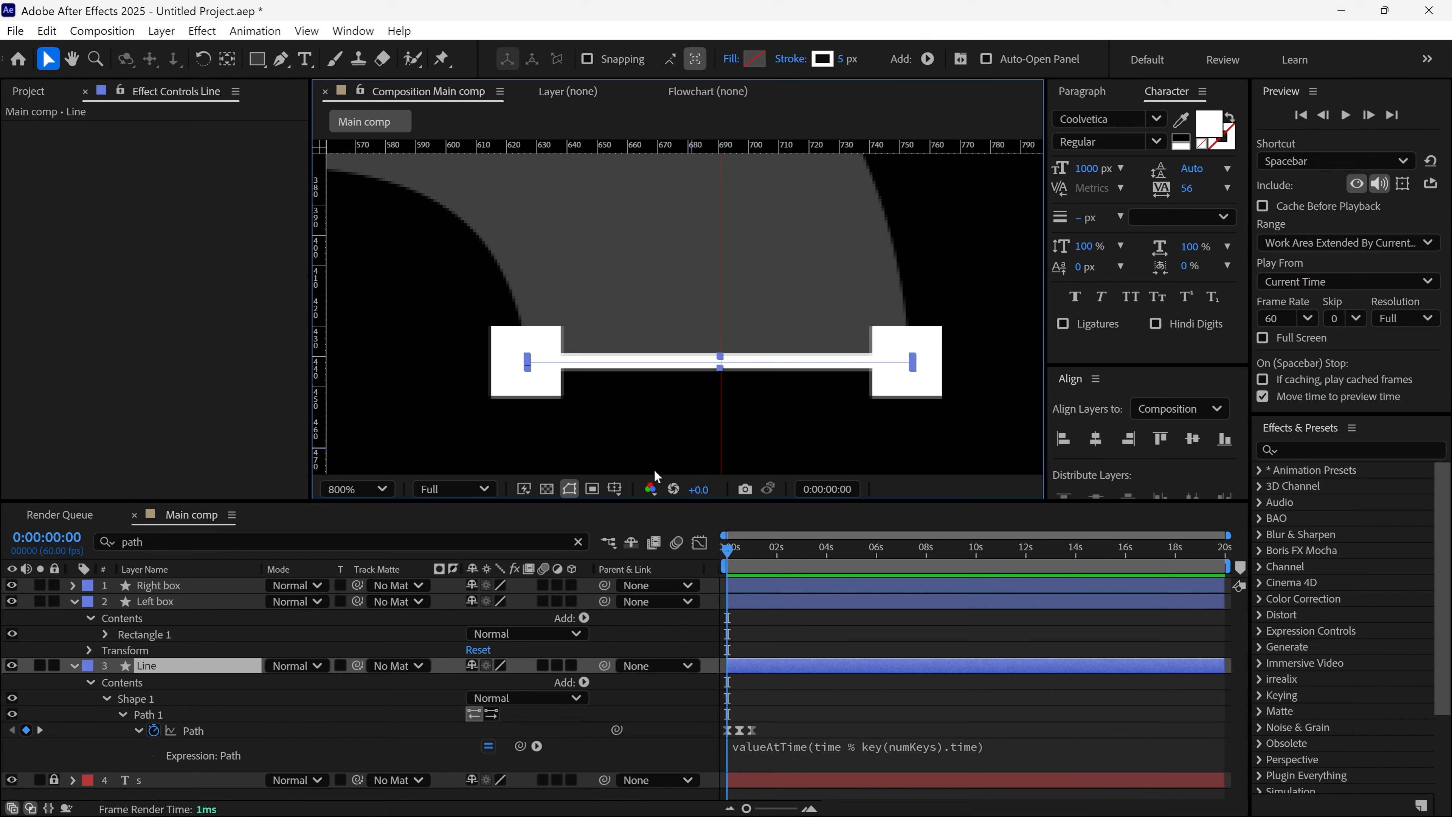
pyautogui.click(71, 600)
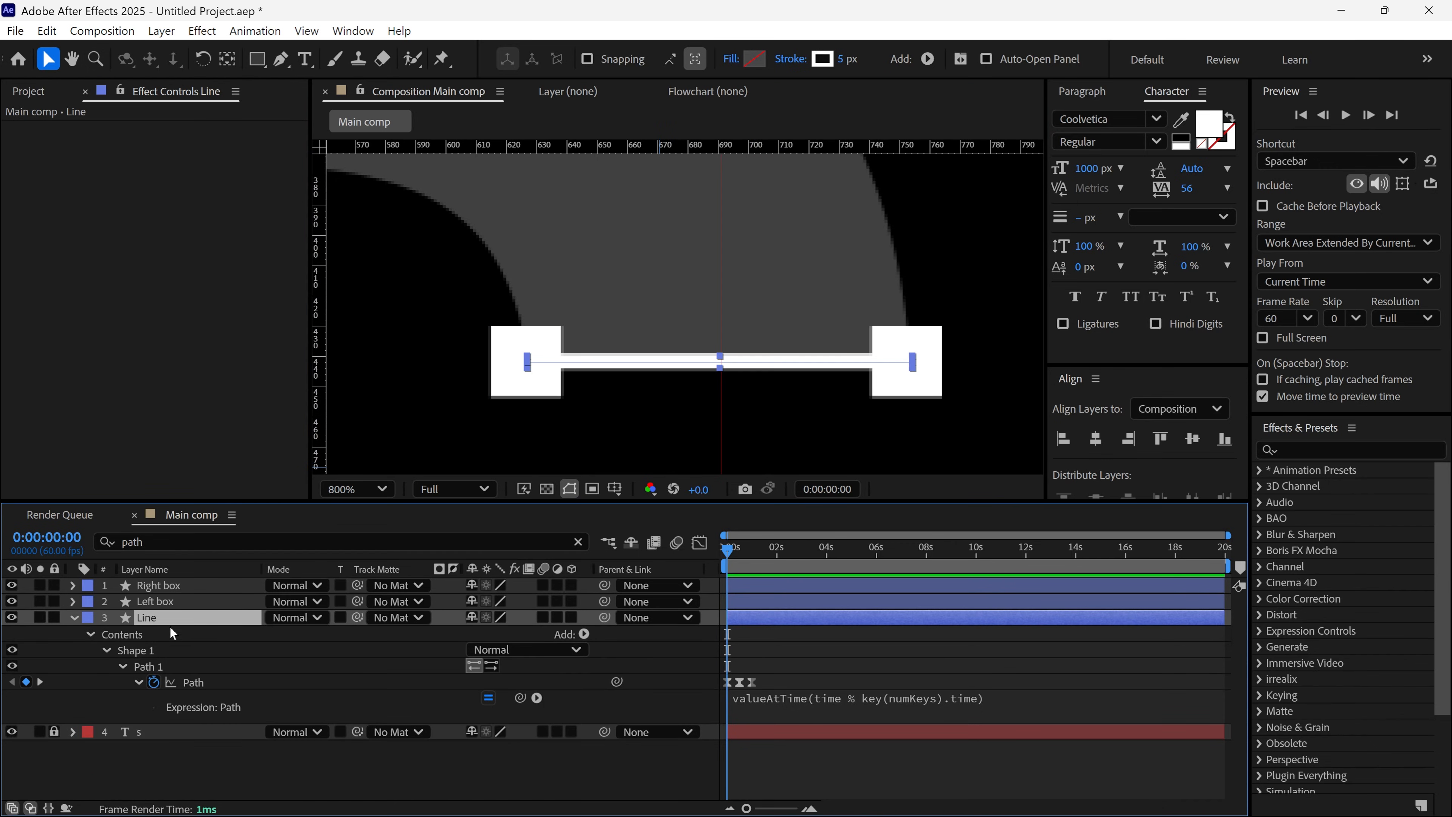
pyautogui.click(195, 683)
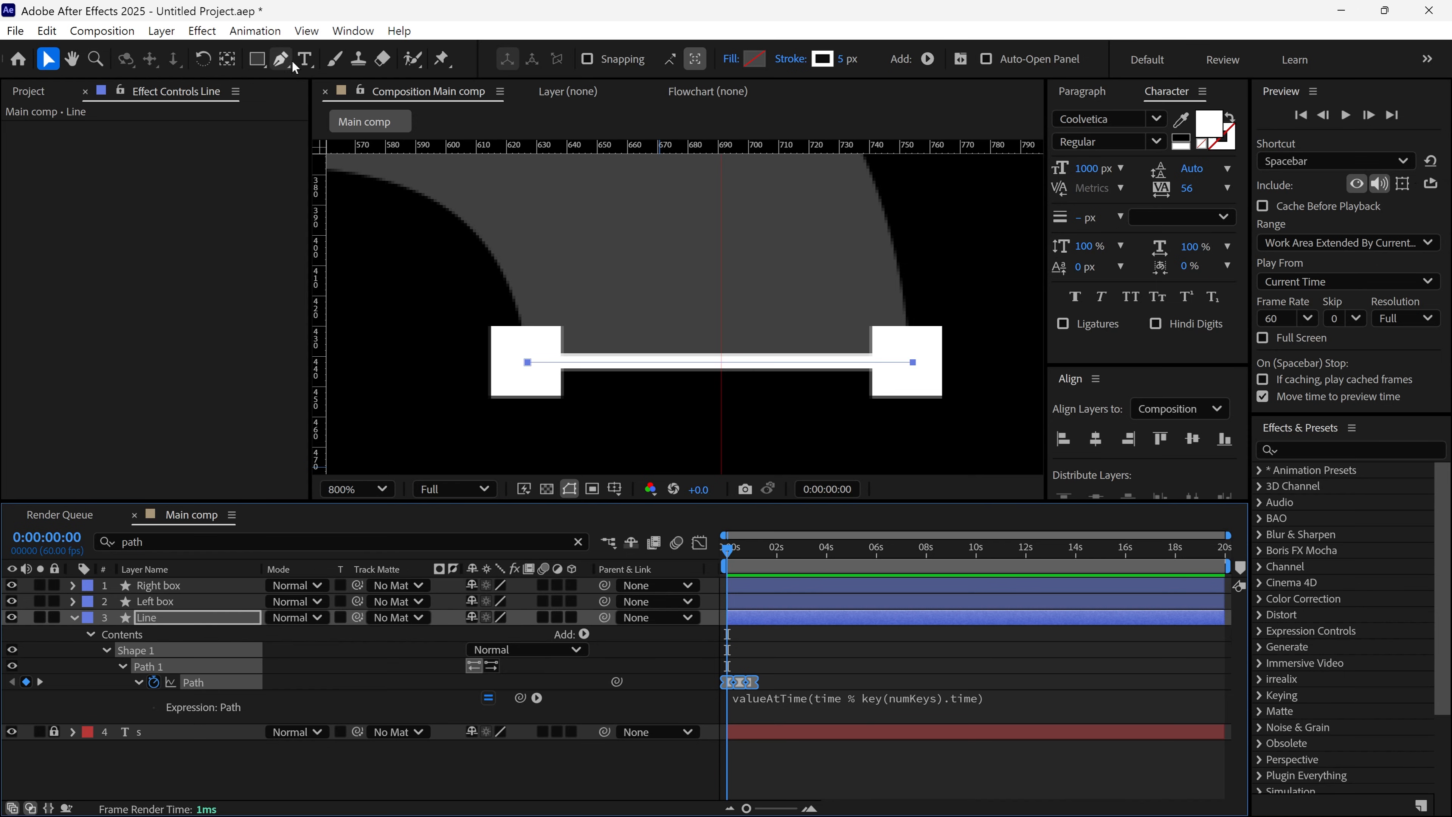
pyautogui.click(352, 31)
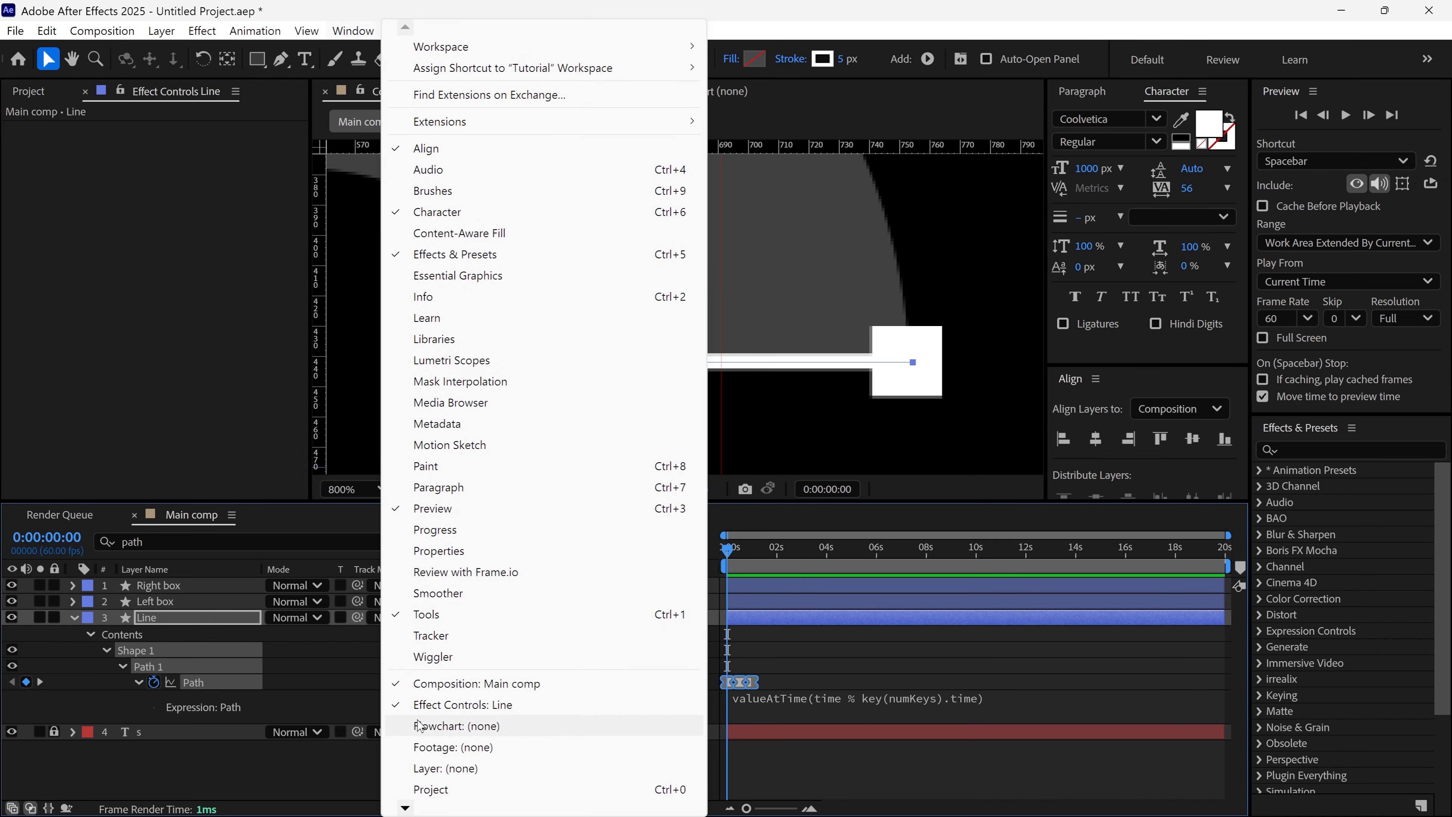
pyautogui.moveTo(406, 807)
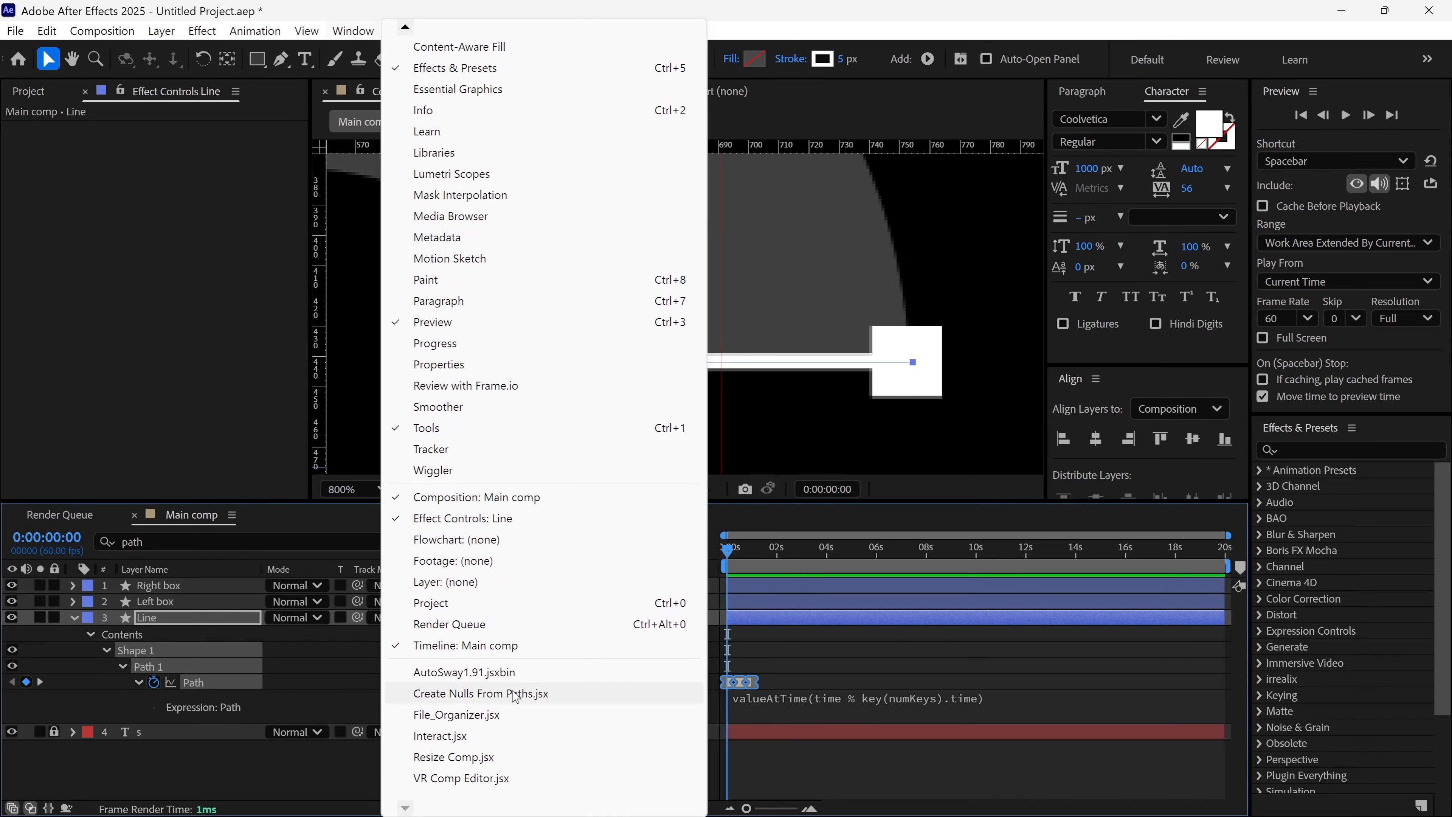
pyautogui.click(393, 693)
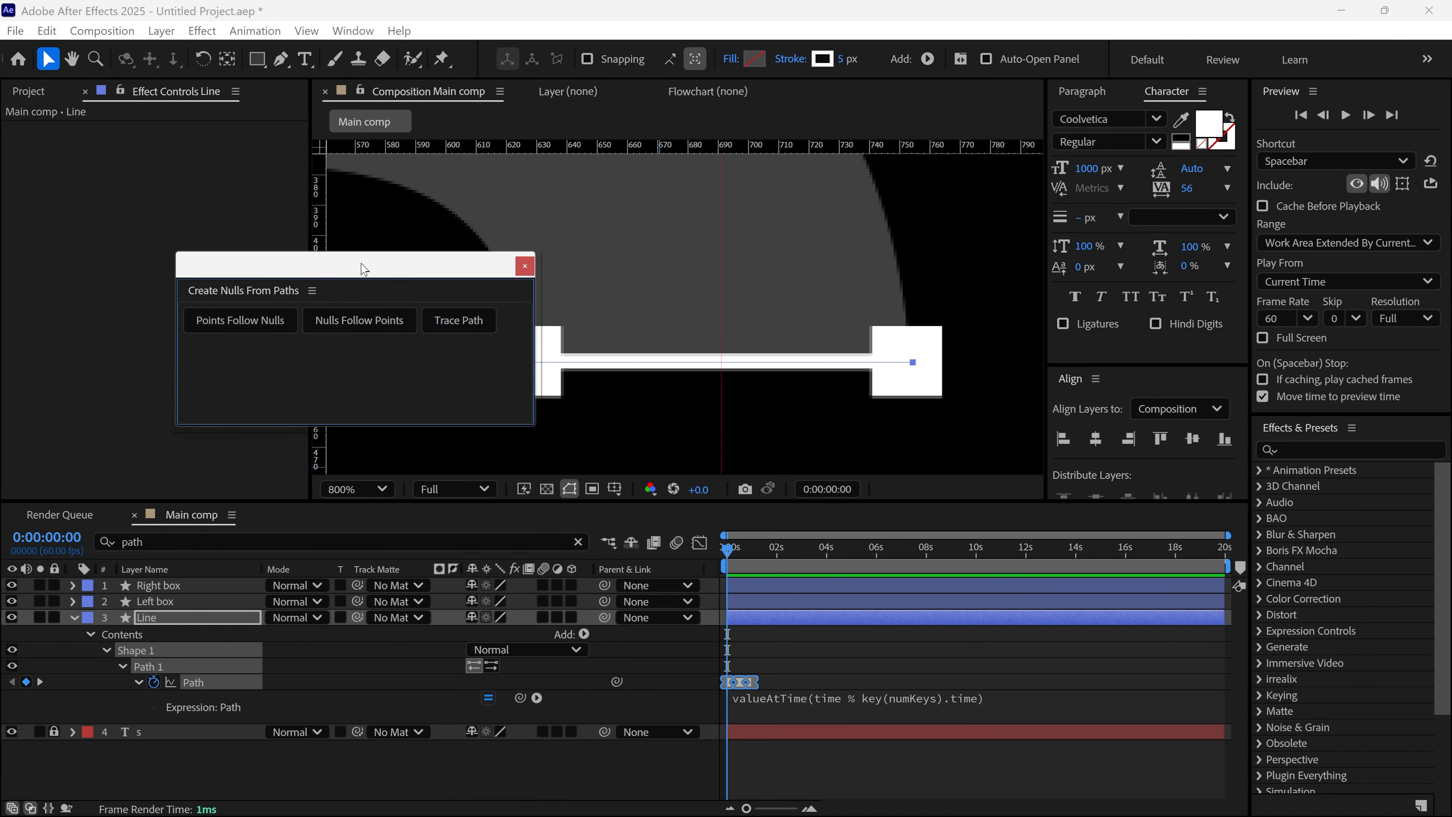
pyautogui.moveTo(363, 268); pyautogui.dragTo(292, 215)
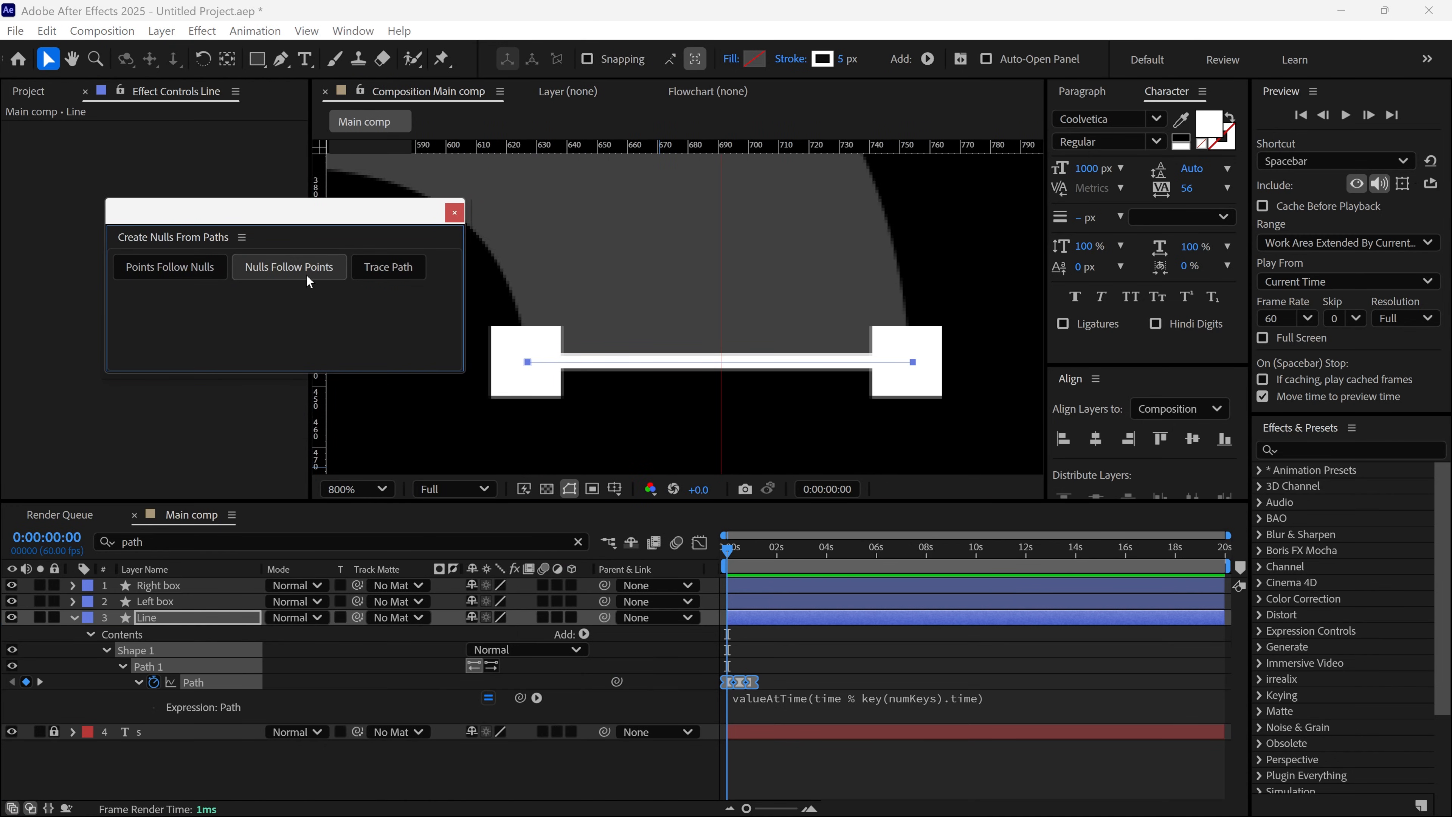
pyautogui.click(271, 272)
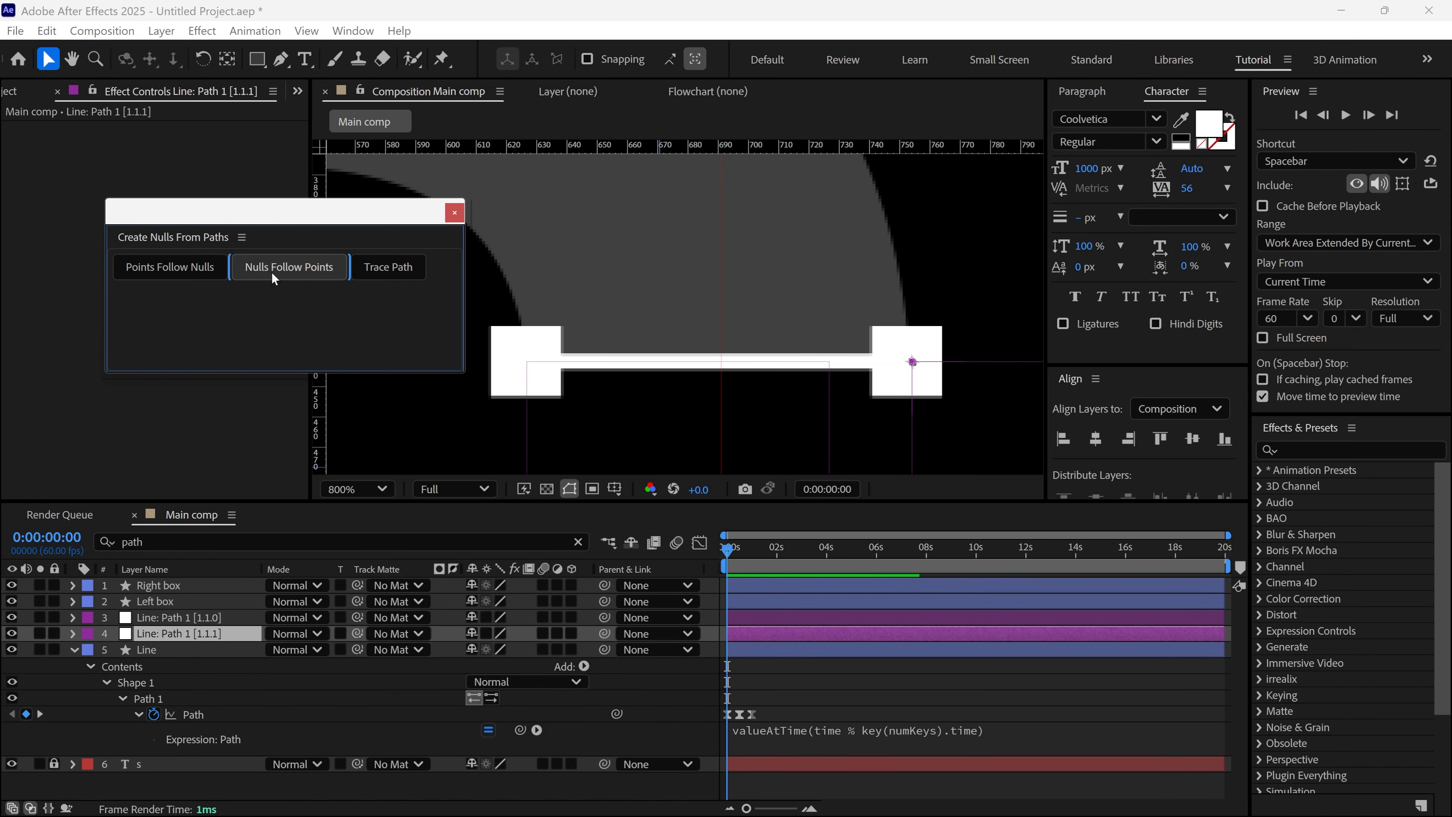
# Rename the nulls following the line's left and right ends as Left null and Right null respectively.
pyautogui.click(166, 618)
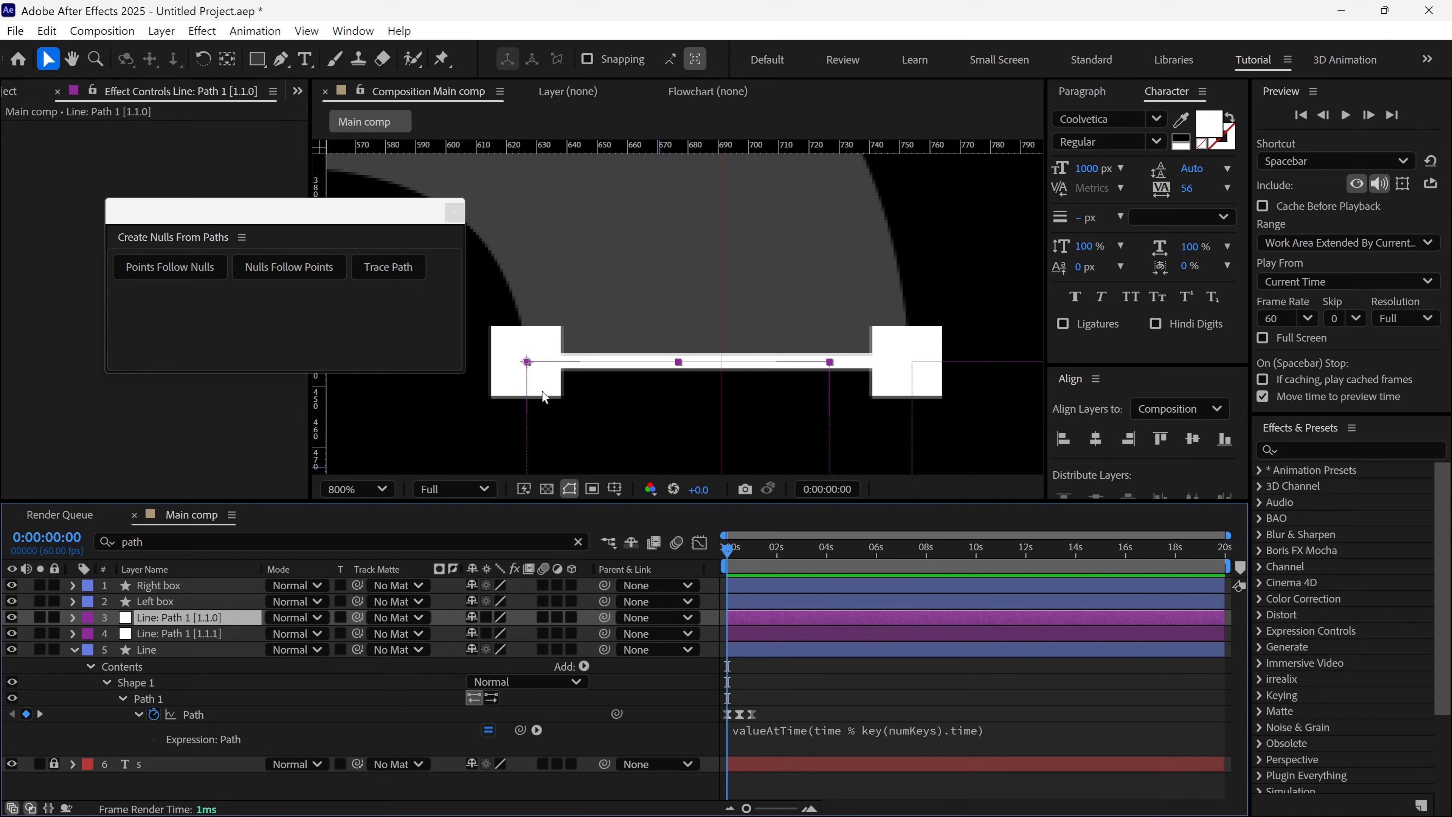
pyautogui.click(912, 362)
pyautogui.scroll(3, 735, 558)
pyautogui.moveTo(730, 556)
pyautogui.mouseDown()
pyautogui.moveTo(824, 562)
pyautogui.moveTo(727, 566)
pyautogui.mouseUp()
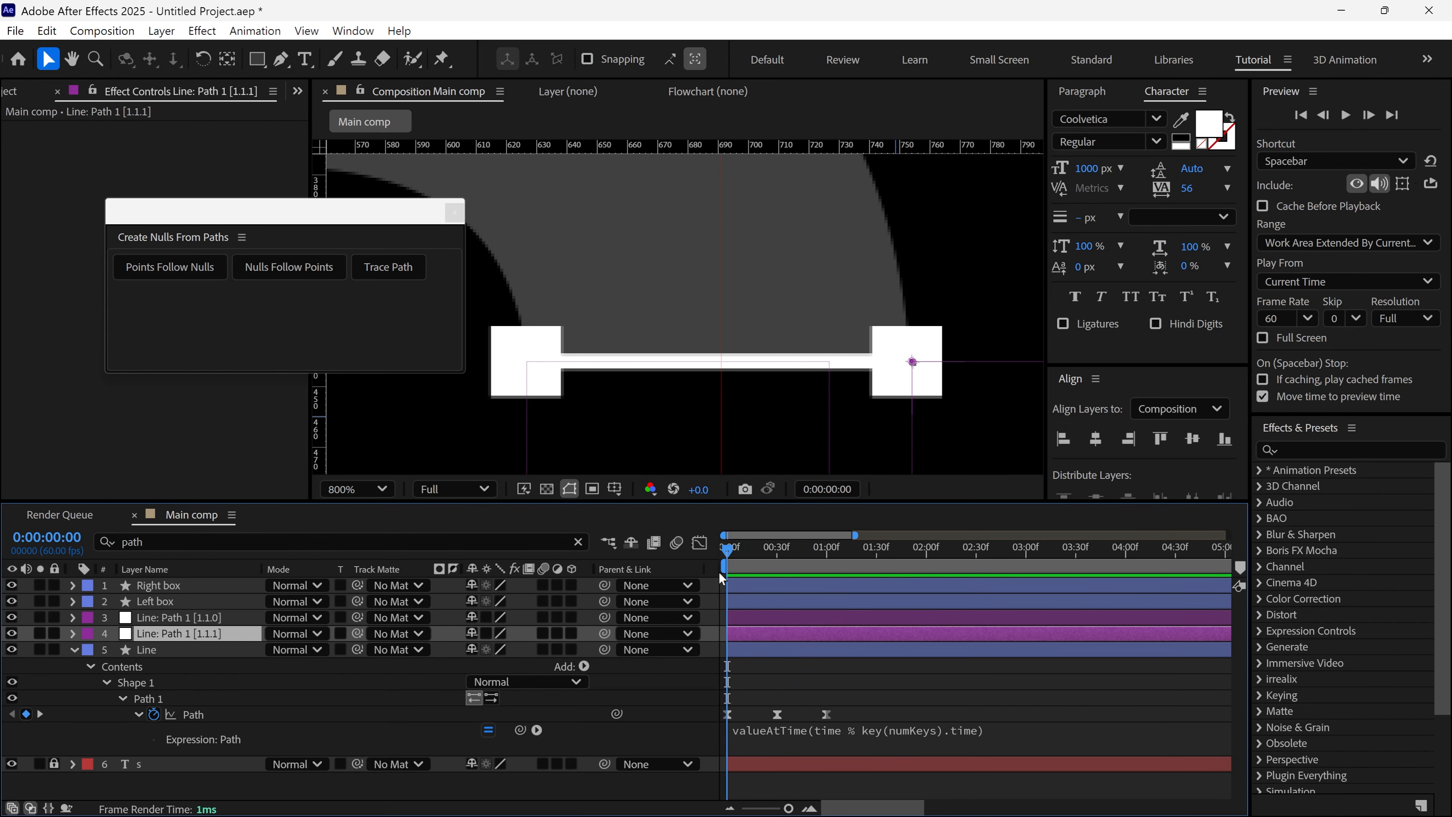
pyautogui.click(194, 623)
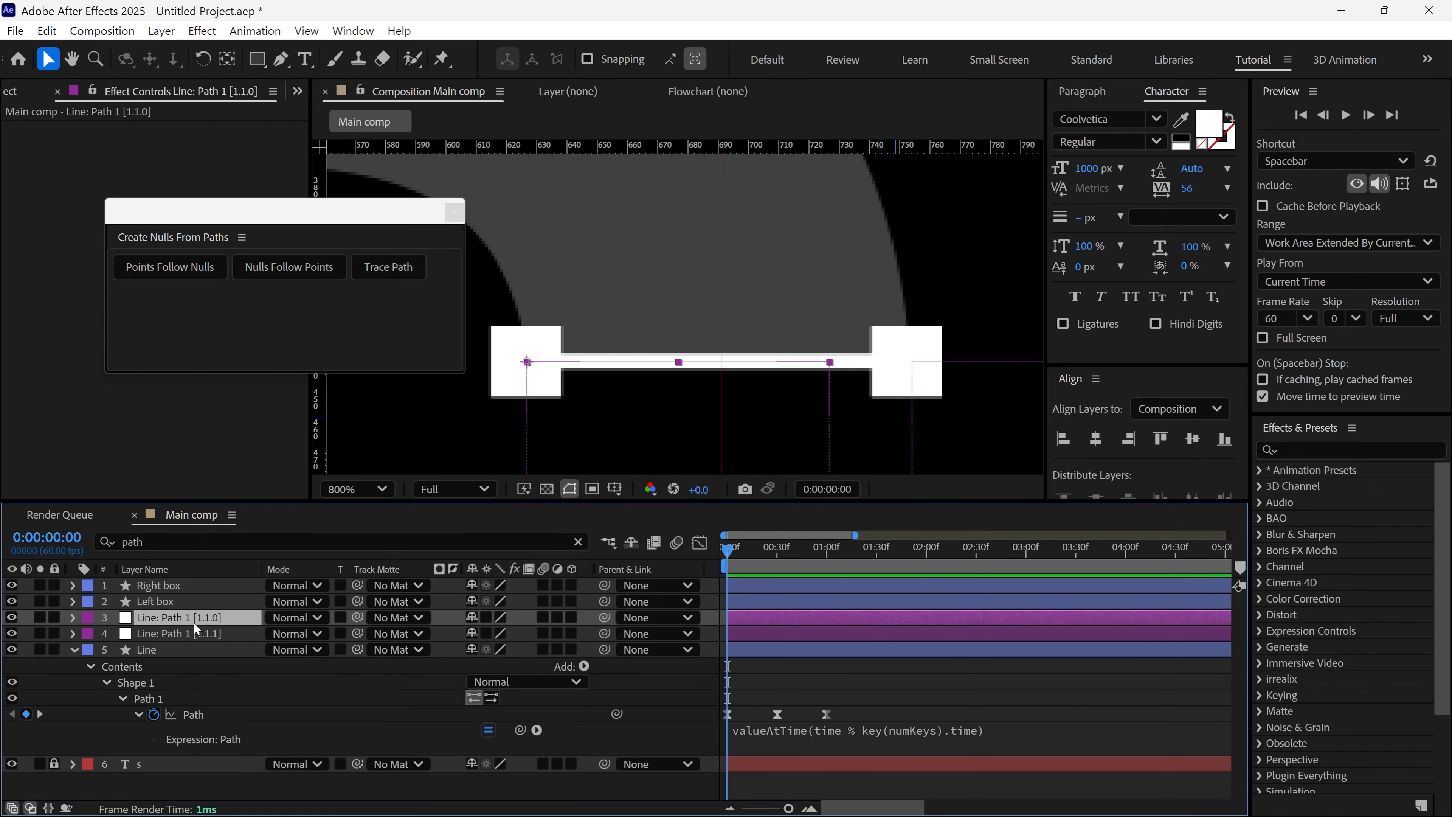
pyautogui.press('Return')
pyautogui.write('Left null')
pyautogui.press('Return')
pyautogui.hotkey('ctrl', 'Down')
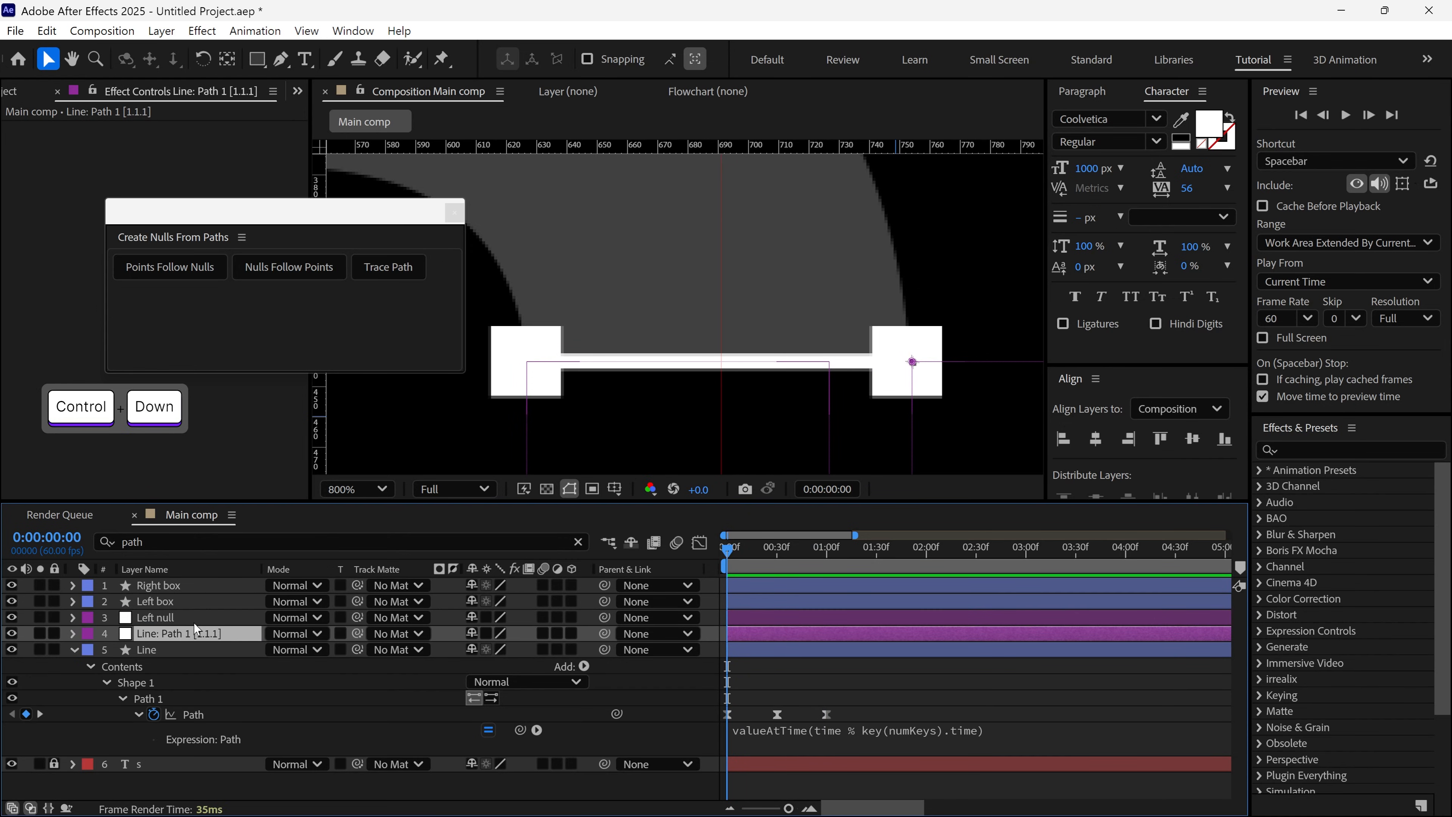
pyautogui.press('Return')
pyautogui.write('Right null')
pyautogui.press('Return')
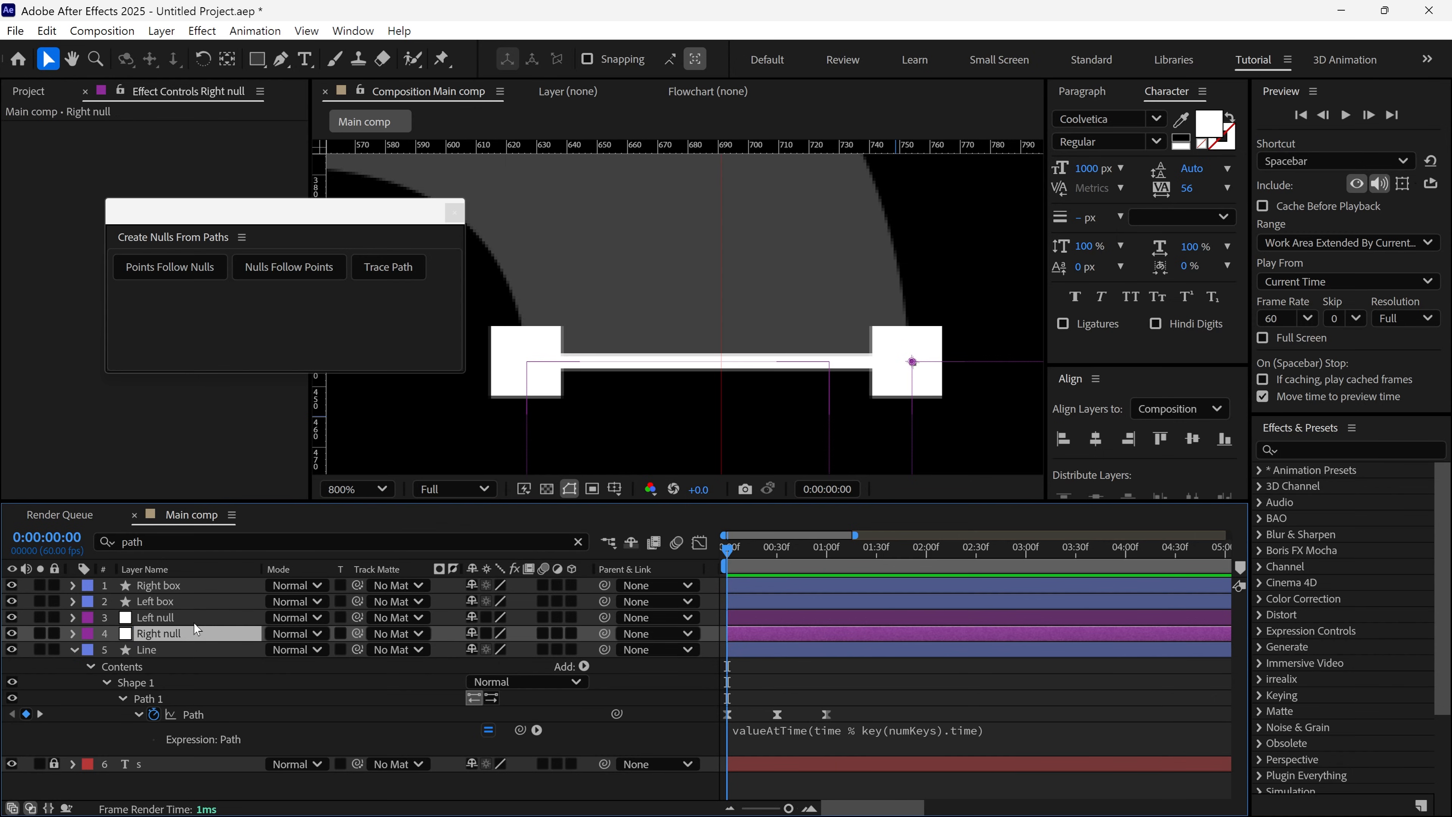
# Parent the Left box layer to Left null and preview the animation.
pyautogui.click(538, 349)
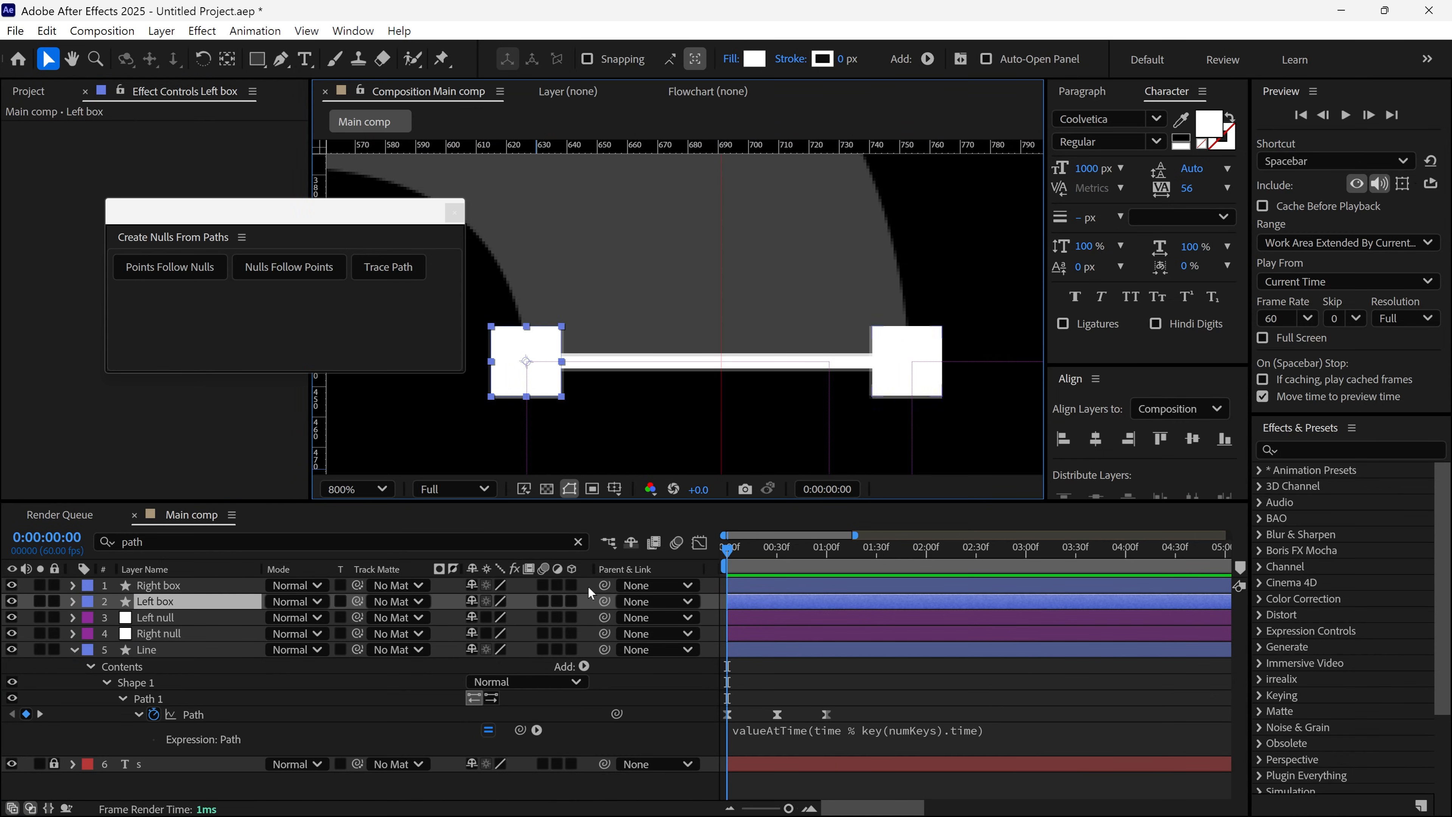
pyautogui.moveTo(605, 601); pyautogui.dragTo(155, 617)
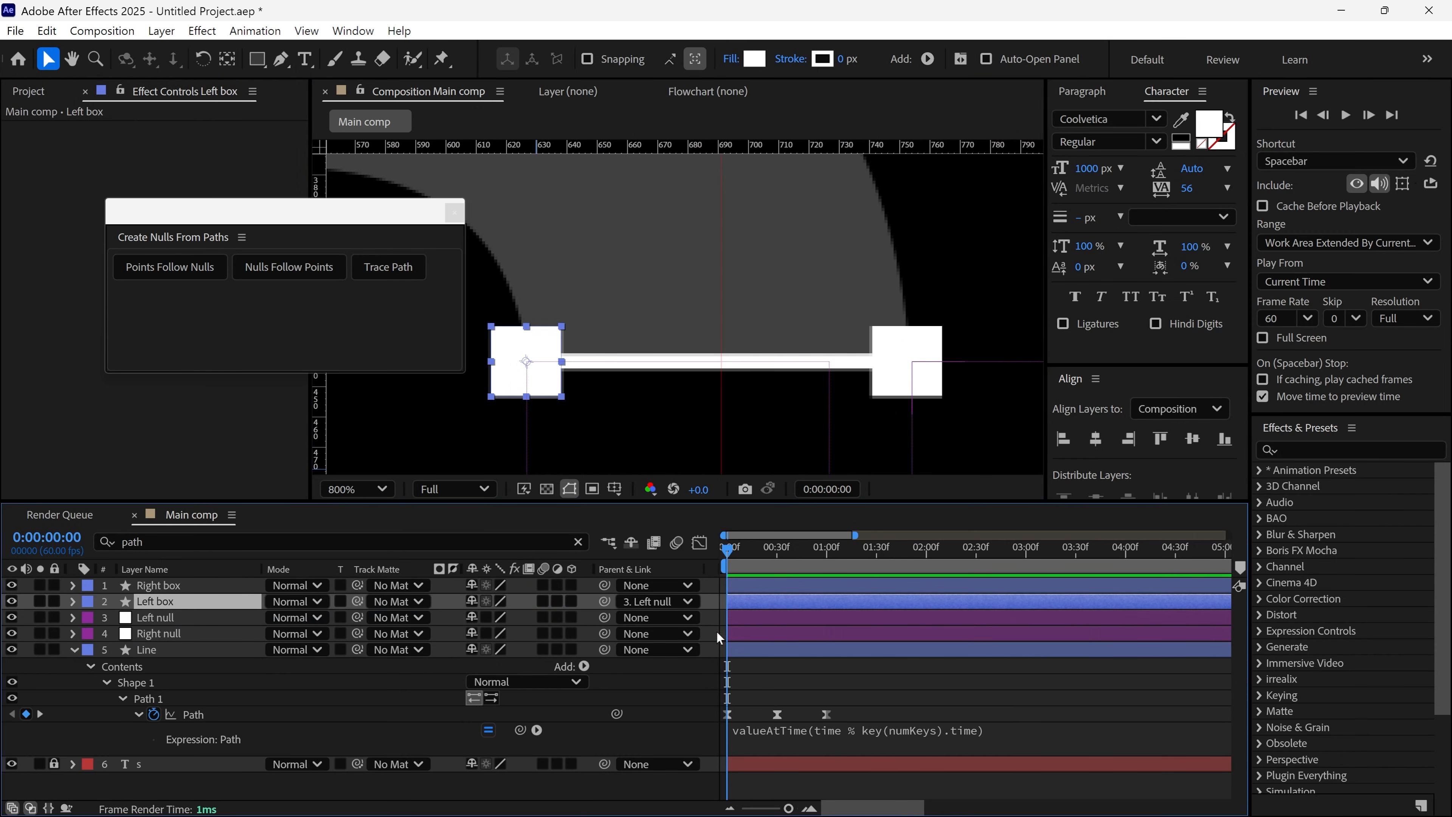
pyautogui.press('space')
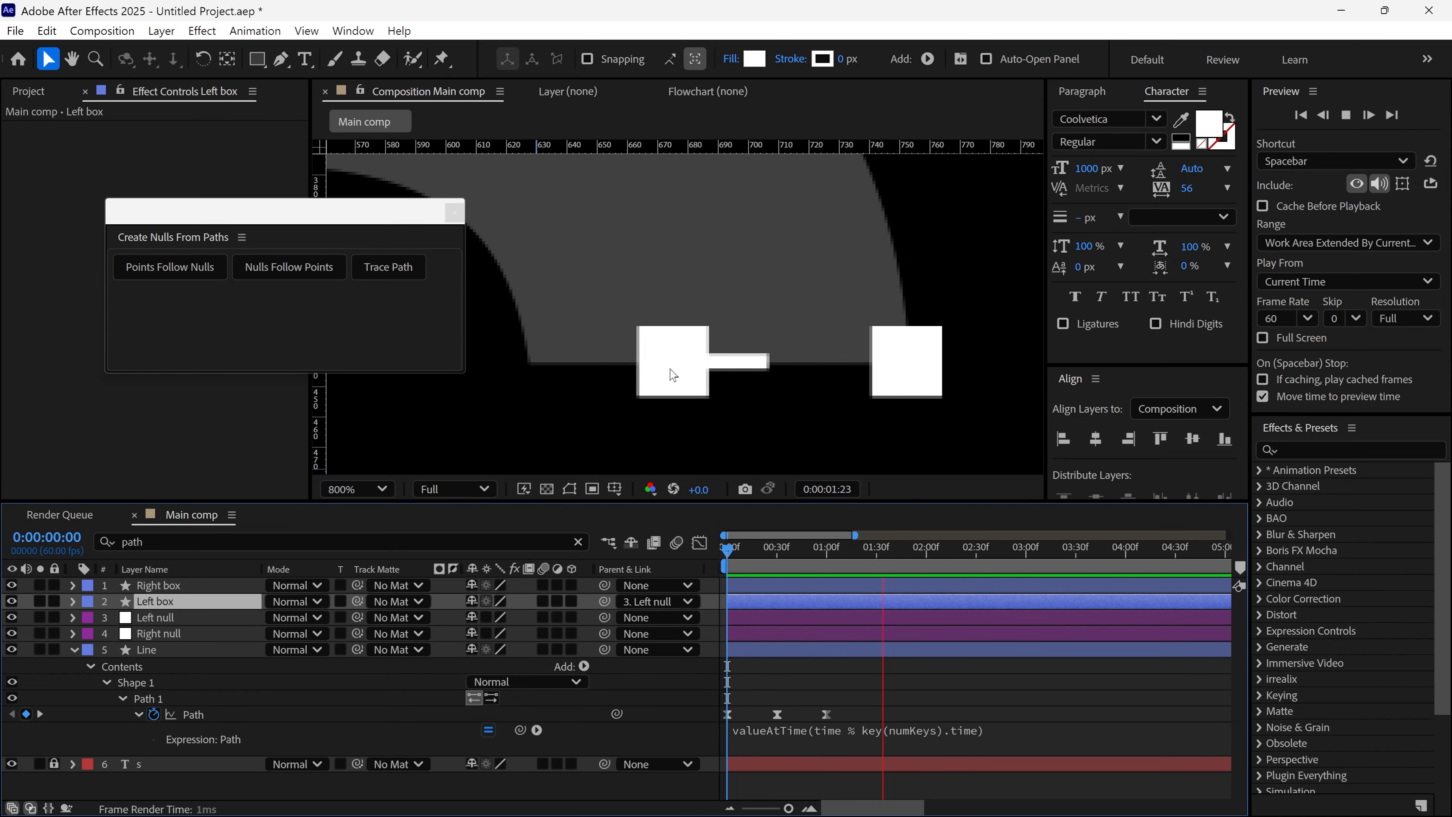
pyautogui.press('space')
# Parent the Right box layer to Right null and preview both boxes following the line's ends.
pyautogui.click(182, 585)
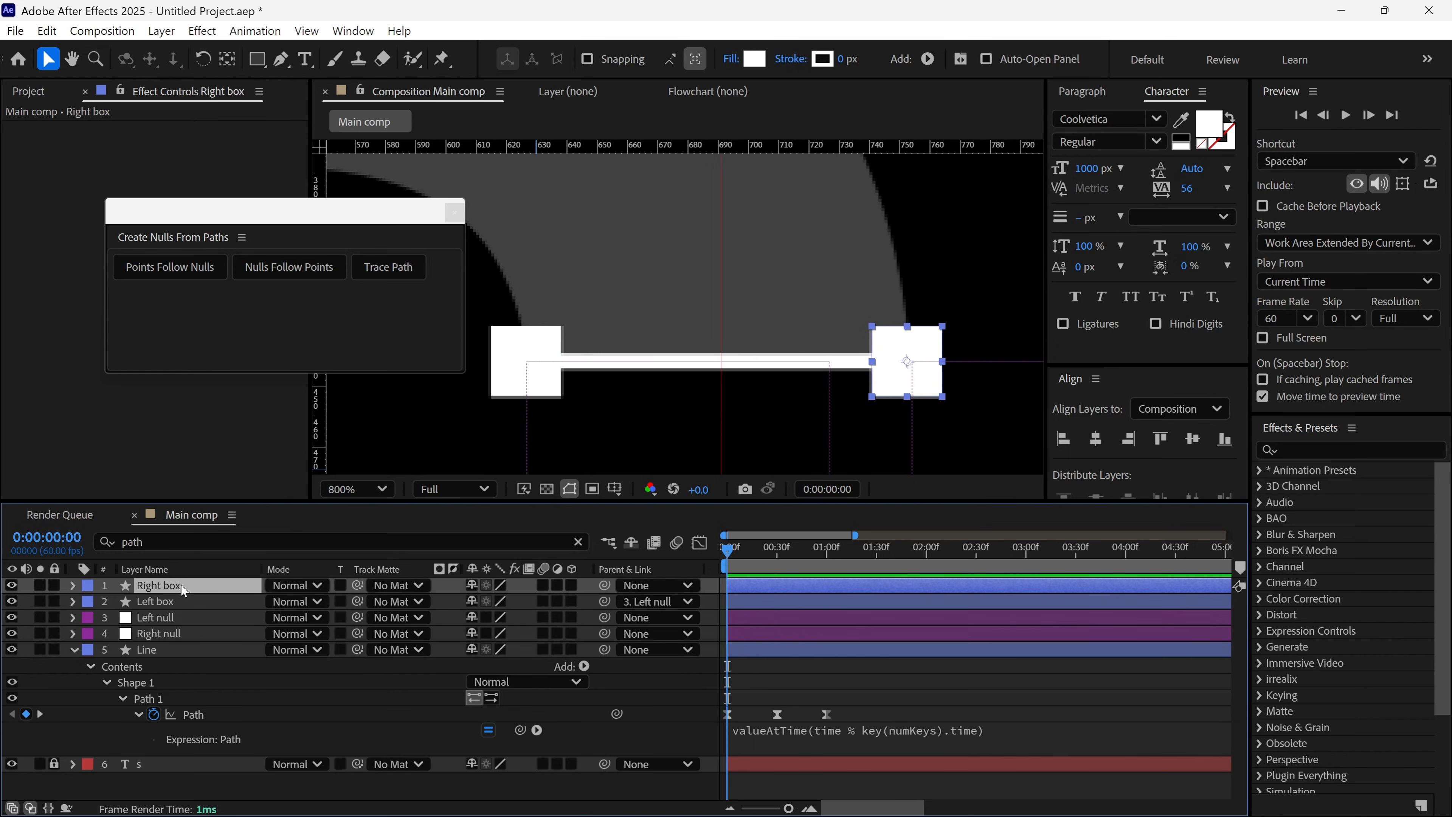
pyautogui.moveTo(605, 585); pyautogui.dragTo(171, 633)
pyautogui.click(170, 634)
pyautogui.press('space')
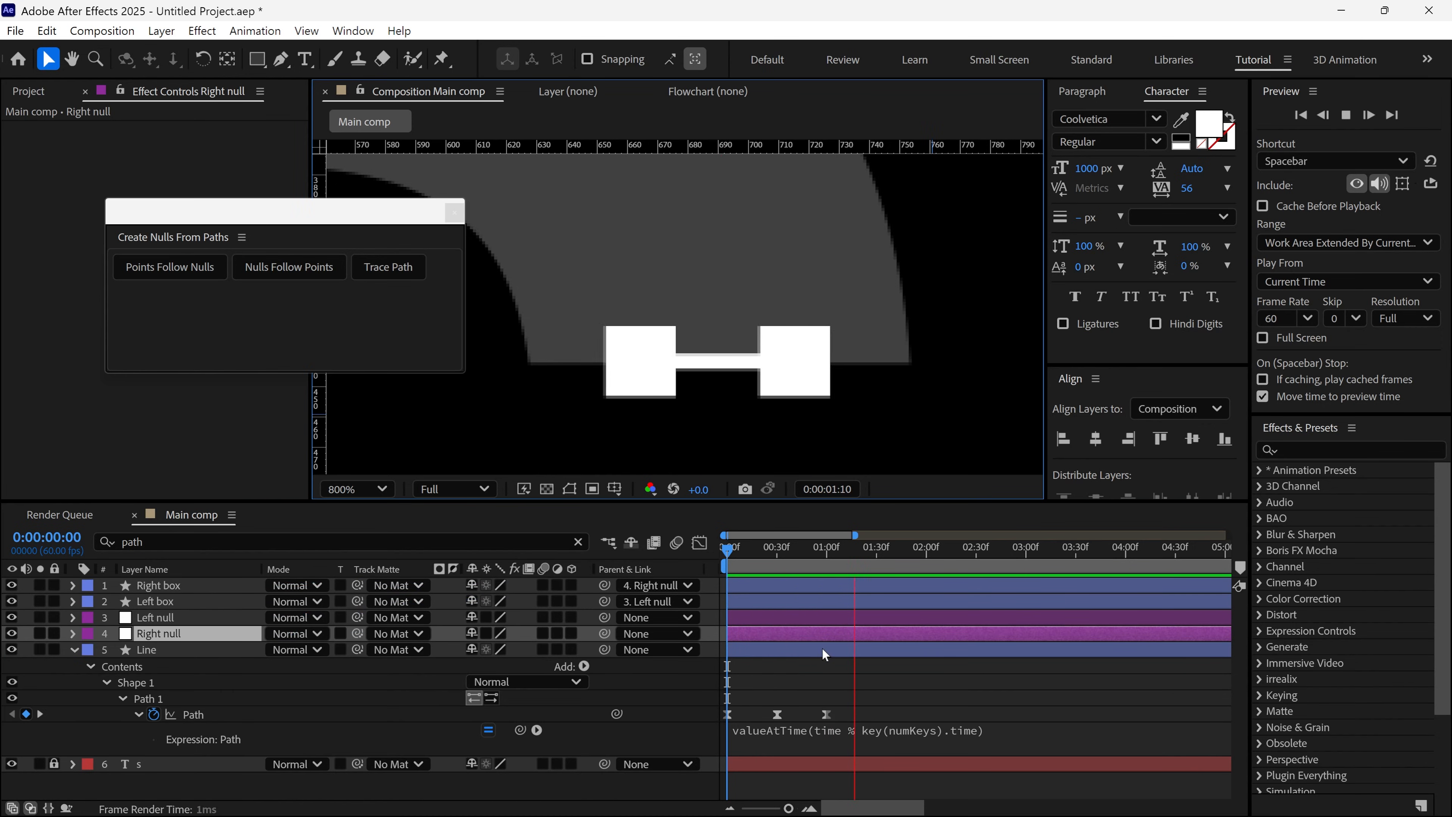
# Pre-compose the two box layers, both nulls and the Line layer as Line 01, moving all attributes into the new composition.
pyautogui.moveTo(174, 689); pyautogui.dragTo(192, 590)
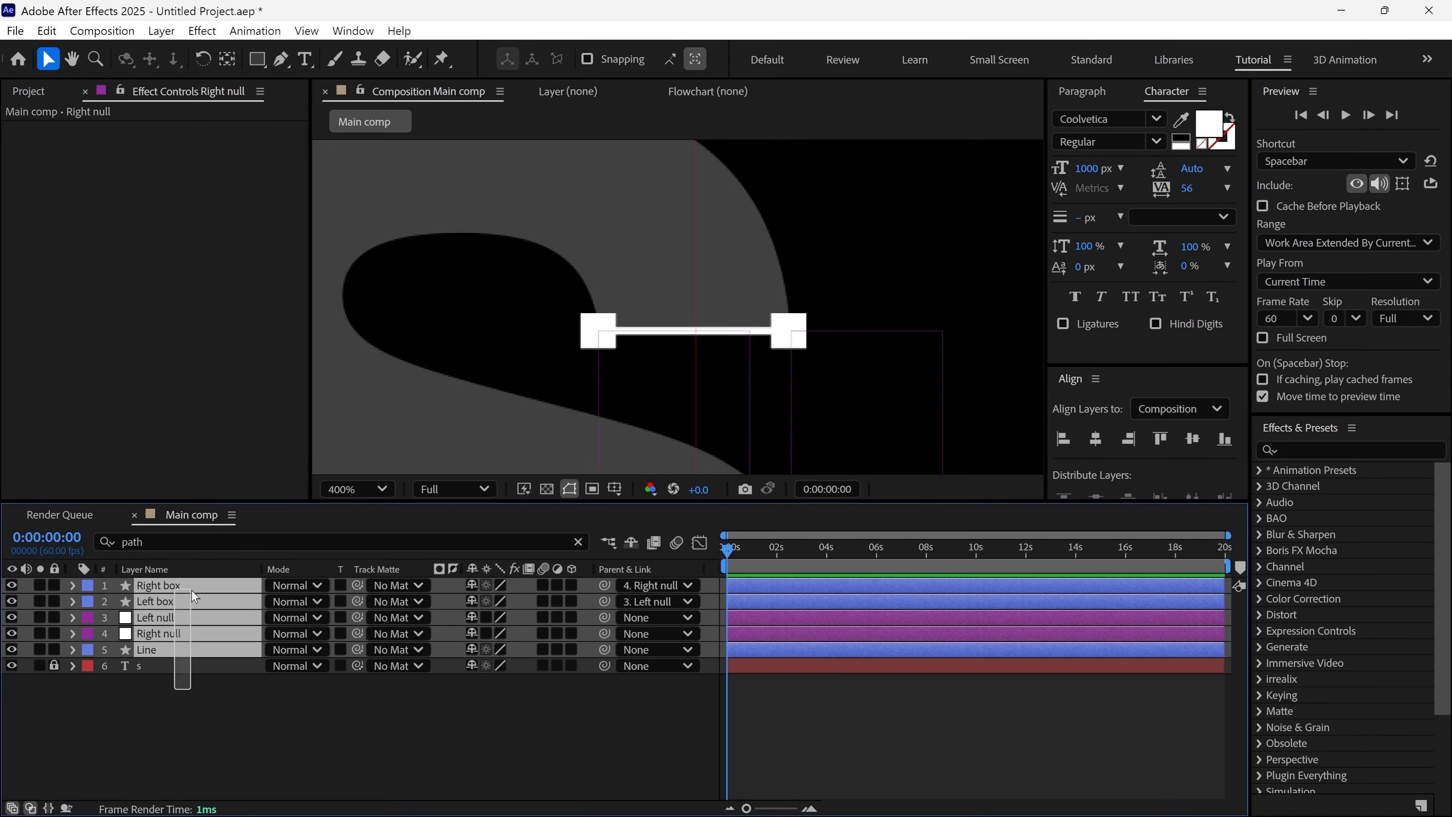
pyautogui.rightClick(192, 590)
pyautogui.click(246, 507)
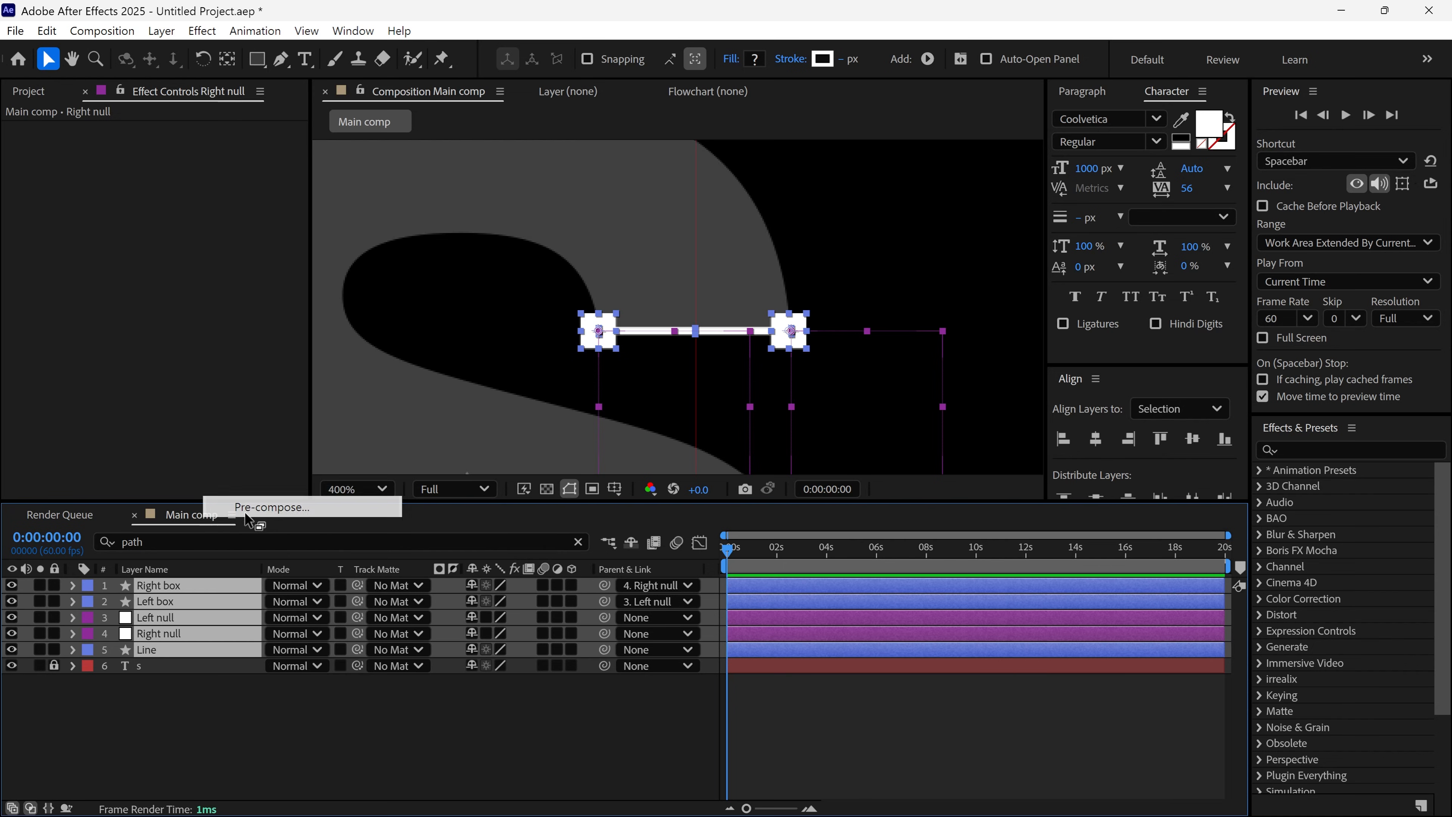
pyautogui.write('Line 01')
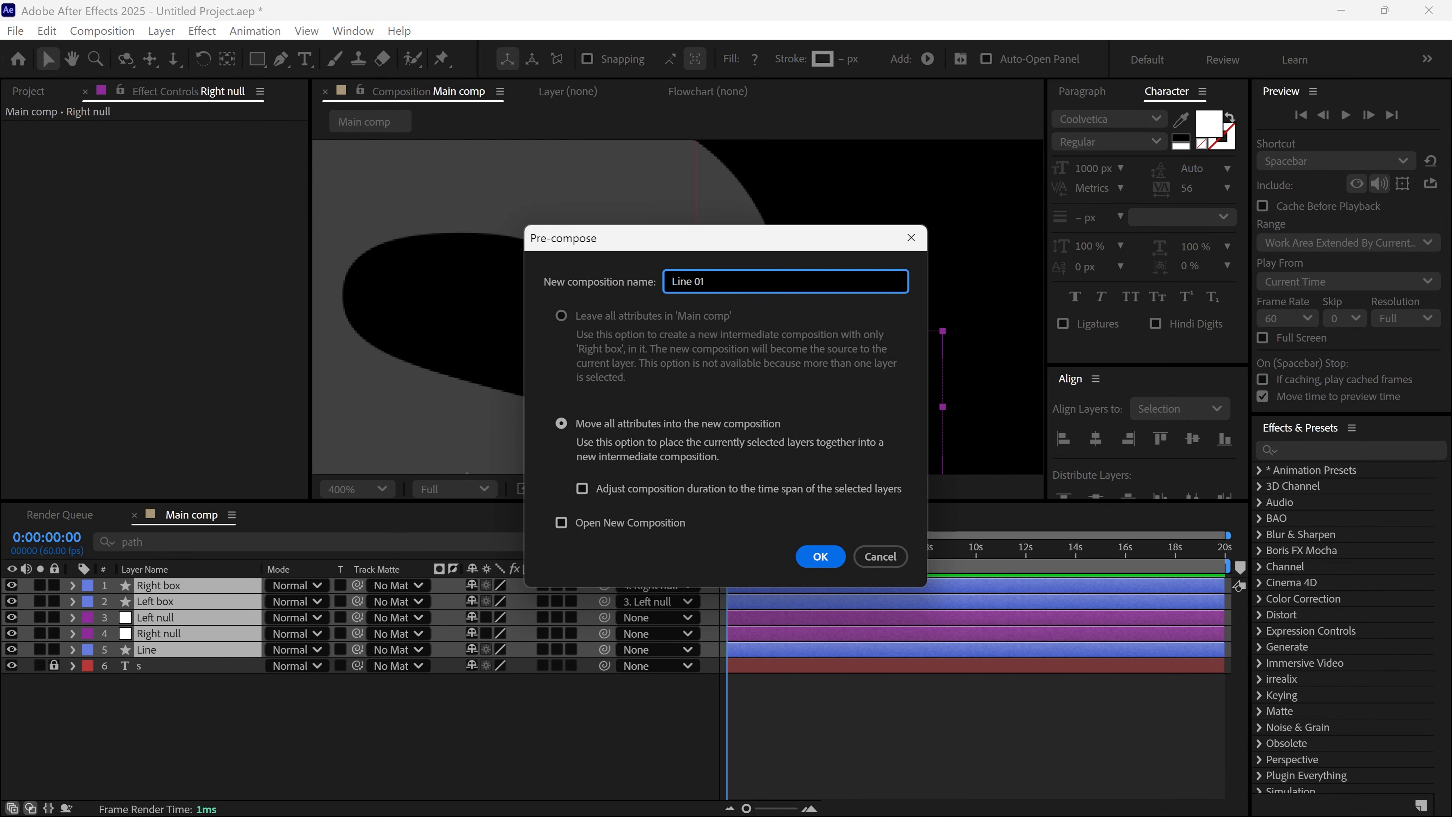
pyautogui.click(807, 559)
# Reveal the Line 01 layer's Rotation property, try rotating the layer and undo the test.
pyautogui.scroll(-1, 573, 390)
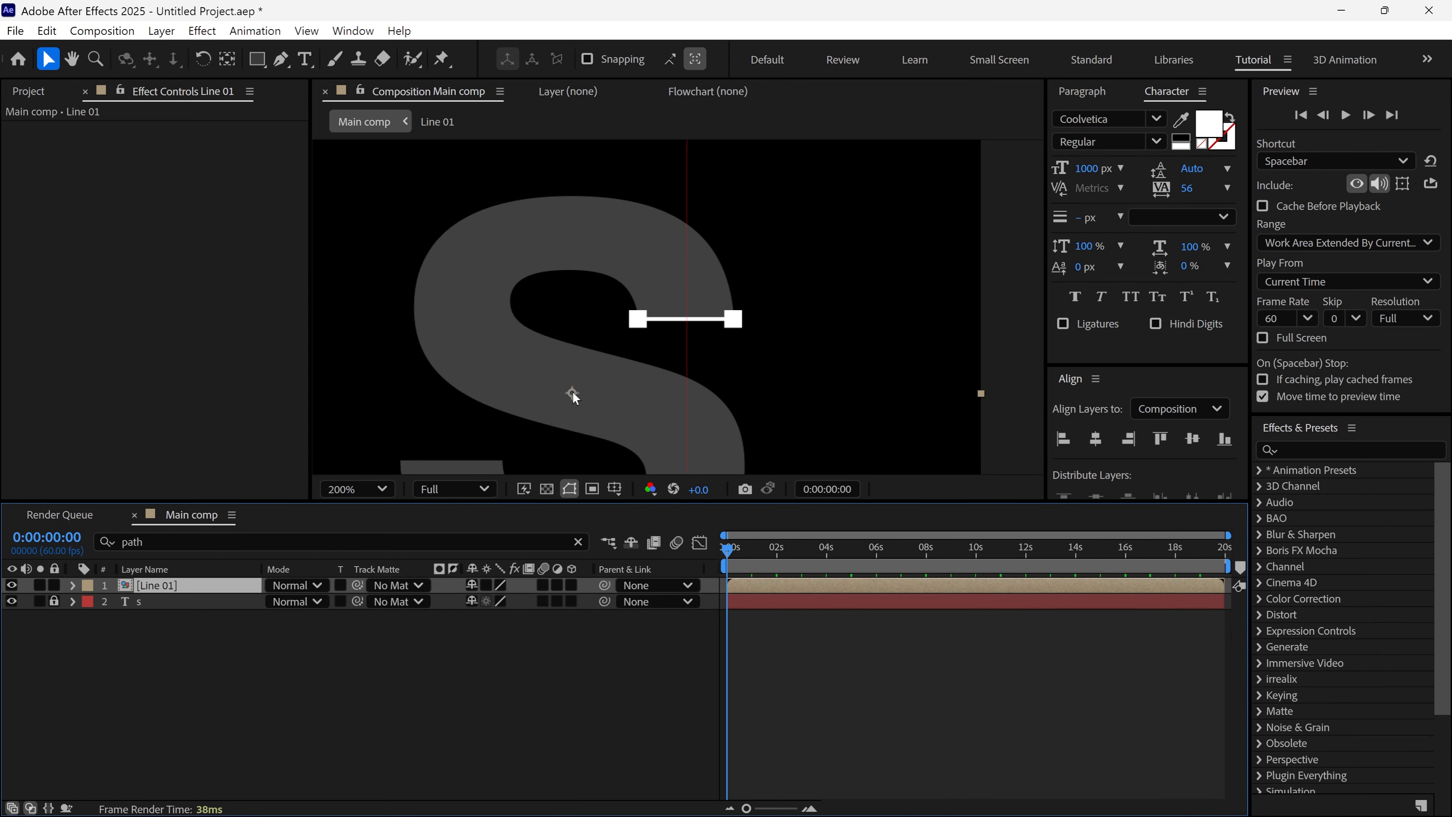
pyautogui.press('r')
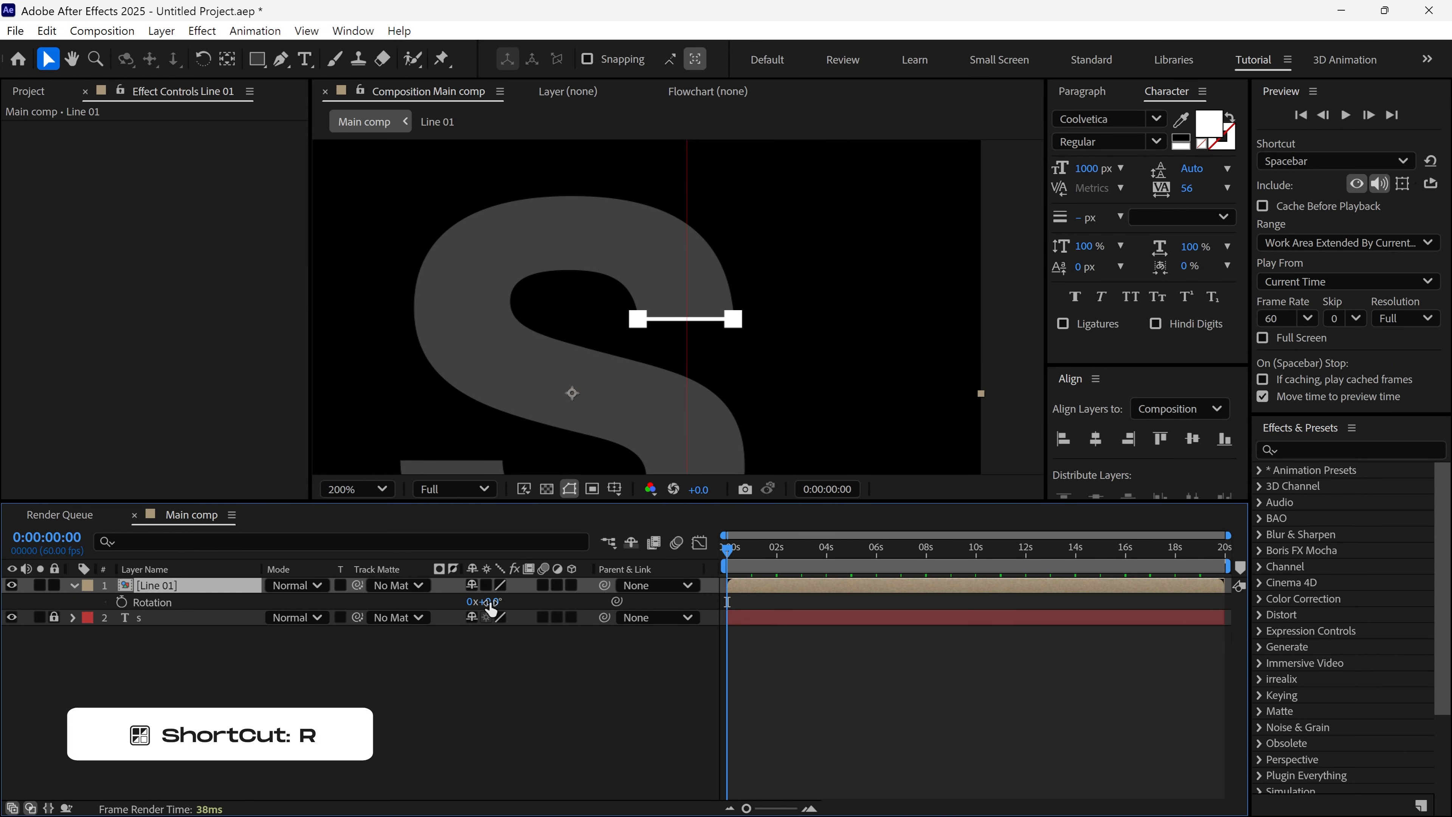
pyautogui.moveTo(491, 609)
pyautogui.mouseDown()
pyautogui.moveTo(531, 605)
pyautogui.moveTo(431, 590)
pyautogui.moveTo(489, 592)
pyautogui.mouseUp()
pyautogui.hotkey('ctrl', 'z')
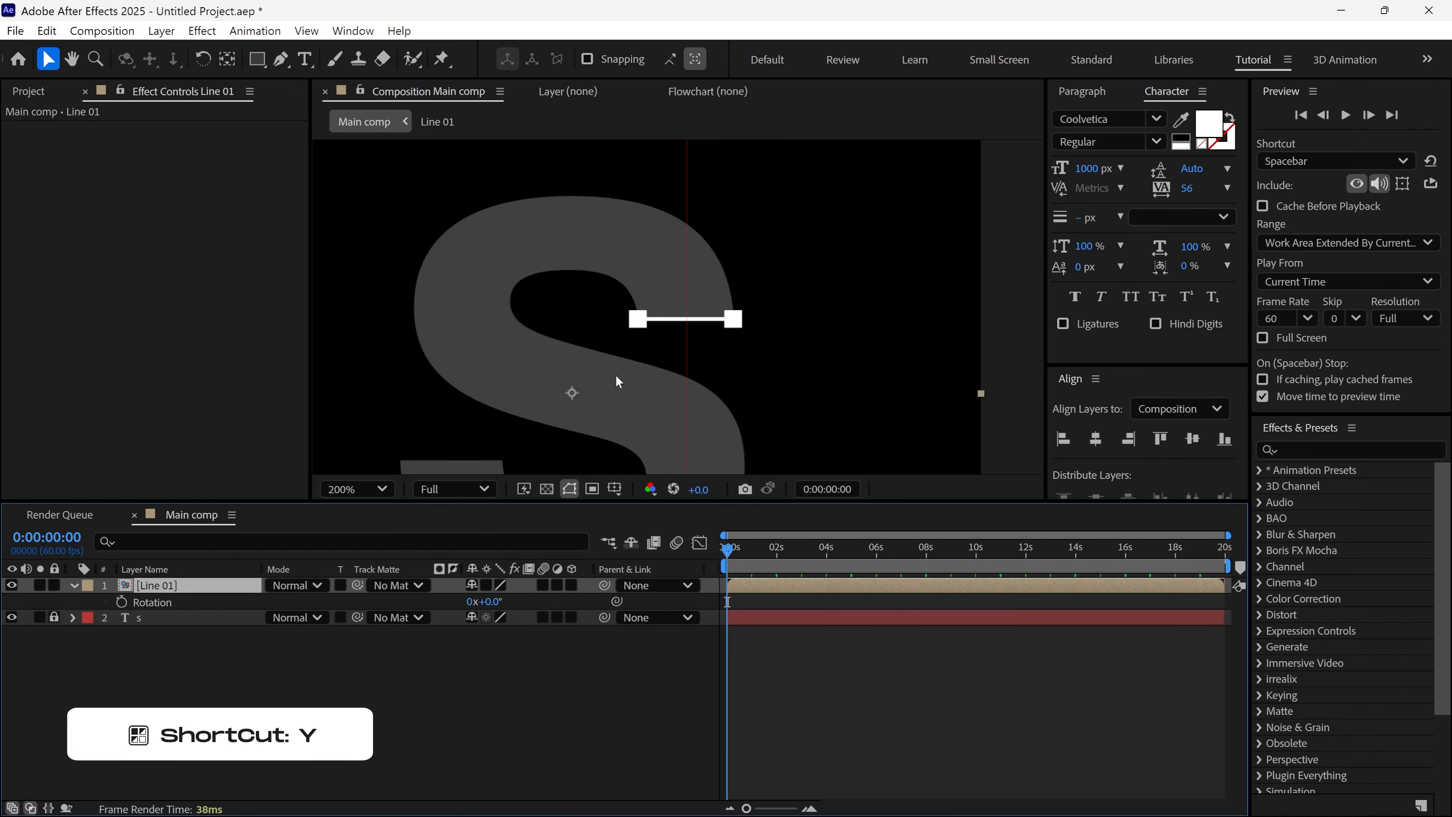
# Move Line 01's anchor point to the middle of the line and turn on Collapse Transformations for the layer.
pyautogui.press('y')
pyautogui.moveTo(572, 393); pyautogui.dragTo(689, 323)
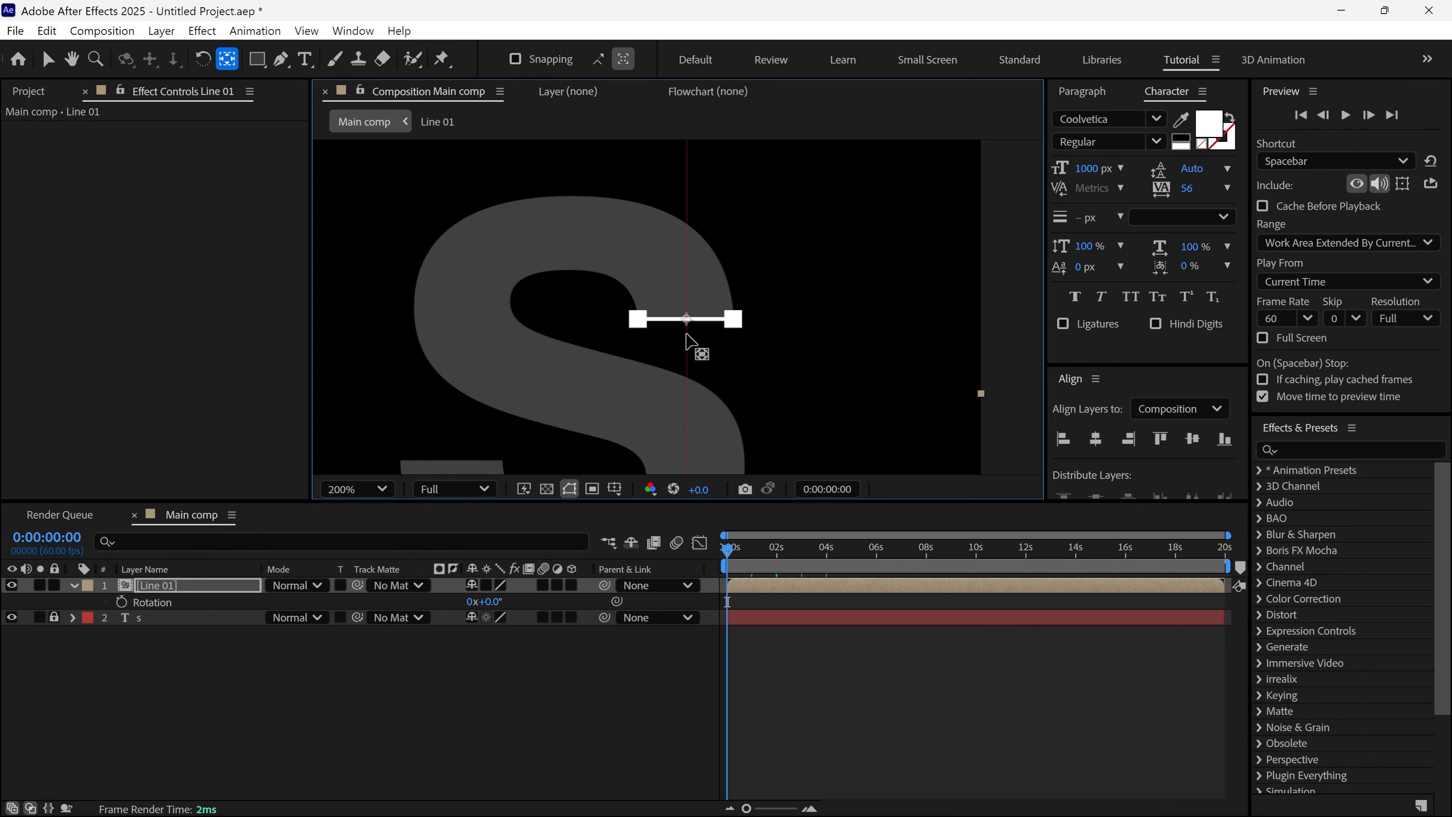
pyautogui.moveTo(487, 601)
pyautogui.mouseDown()
pyautogui.moveTo(385, 602)
pyautogui.moveTo(503, 602)
pyautogui.mouseUp()
pyautogui.hotkey('ctrl', 'z')
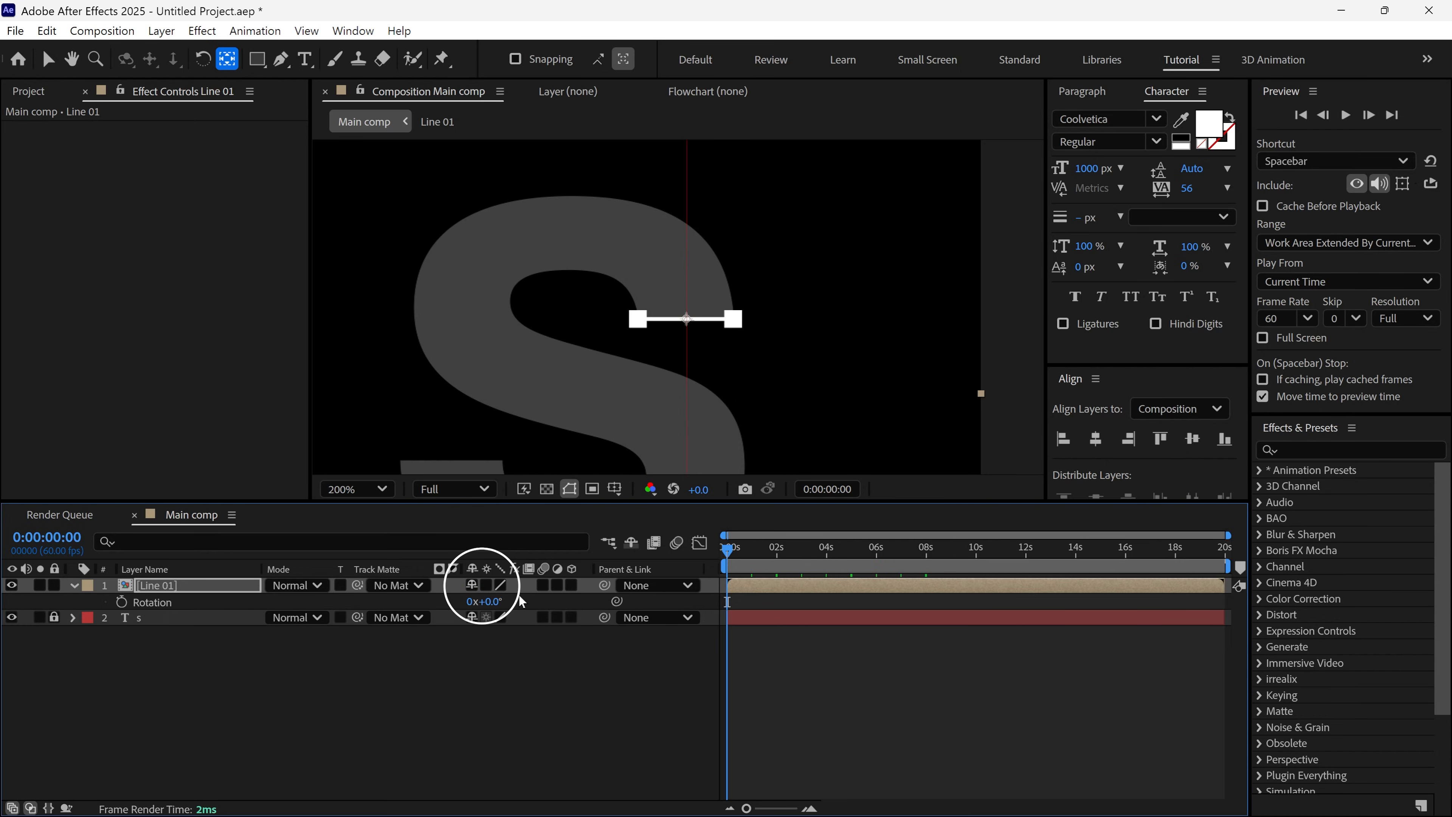
pyautogui.click(485, 585)
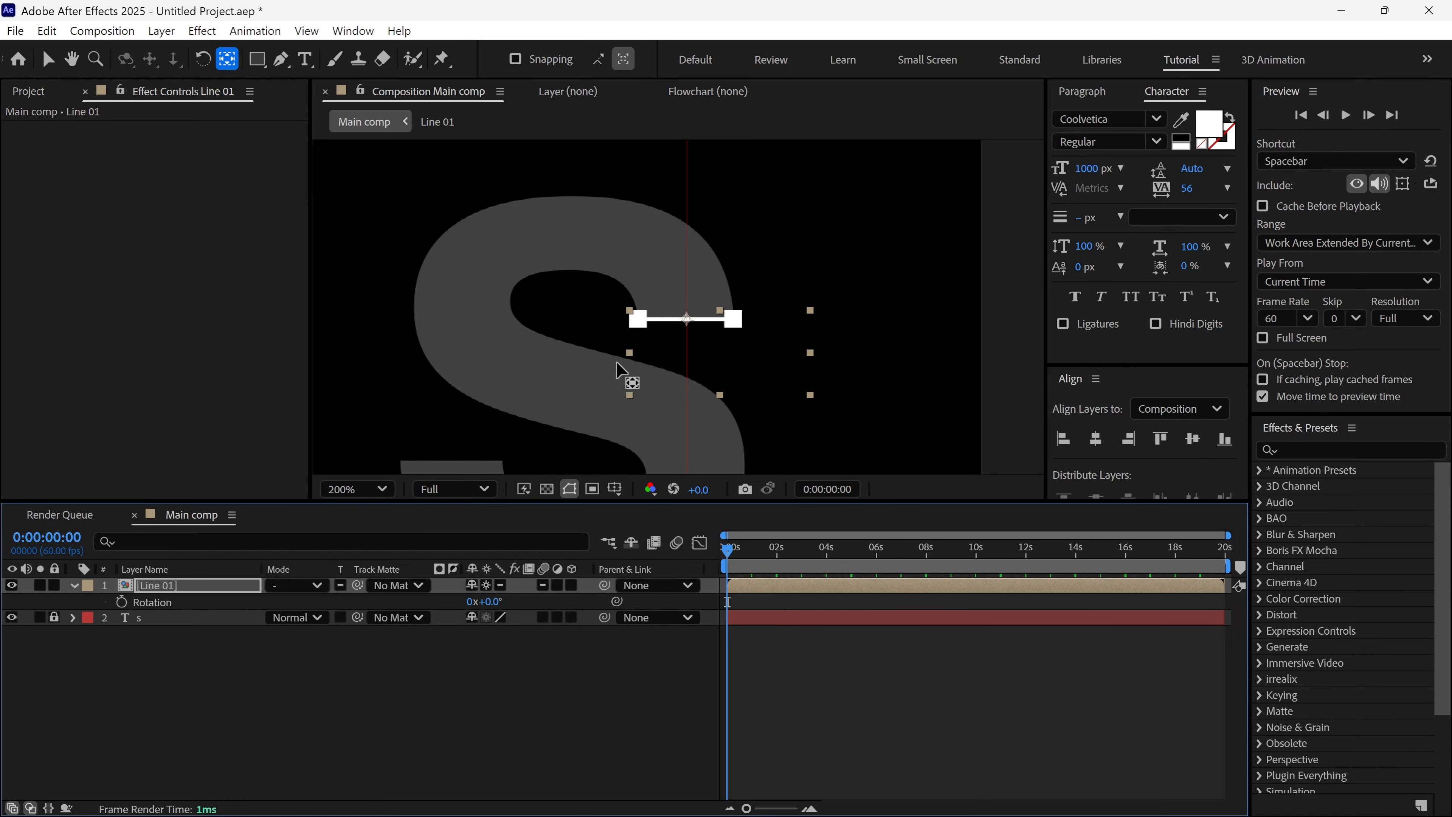
pyautogui.press('v')
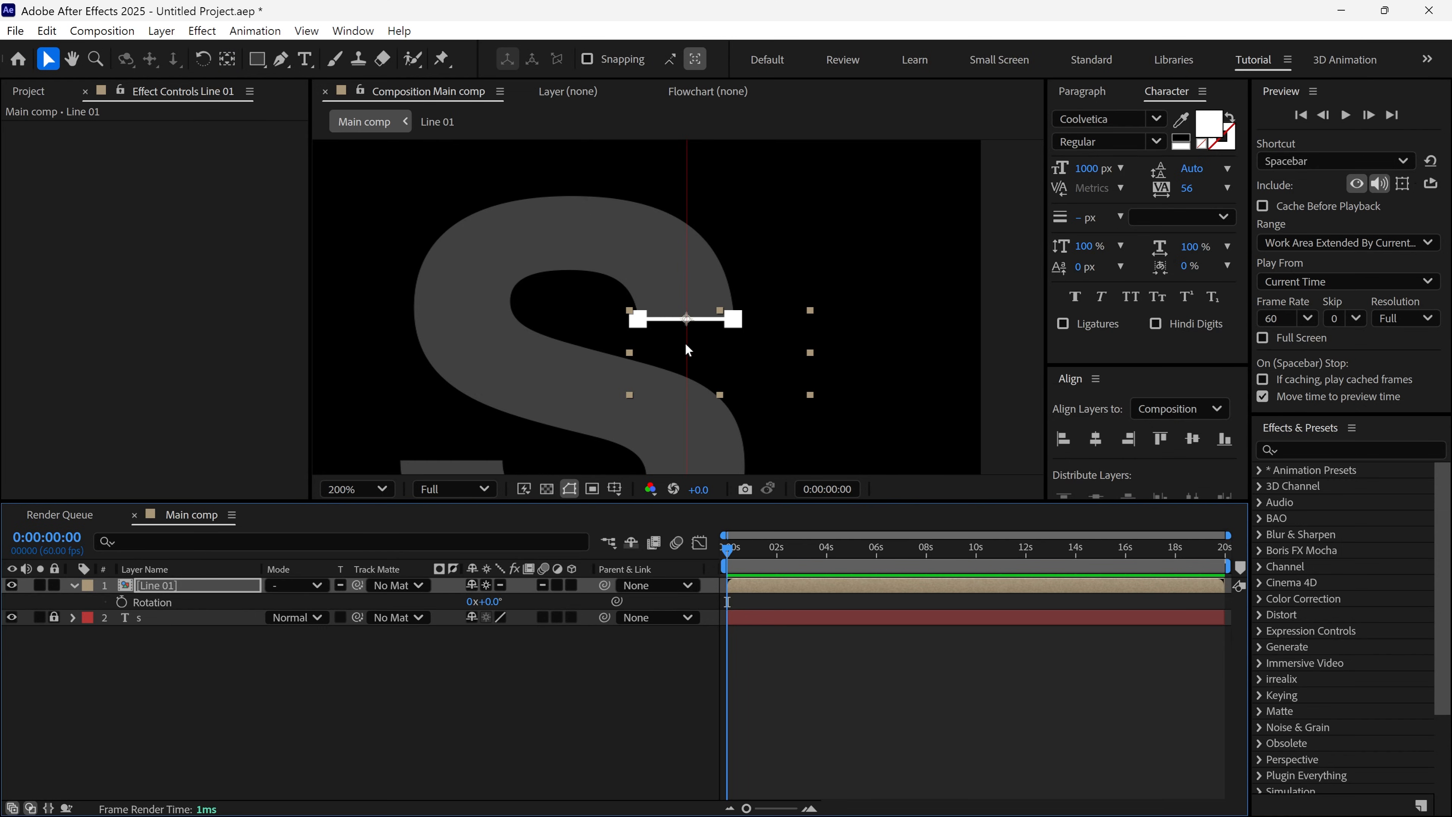
# Create a null object in Main comp and name it Line Controller.
pyautogui.rightClick(599, 584)
pyautogui.moveTo(623, 435)
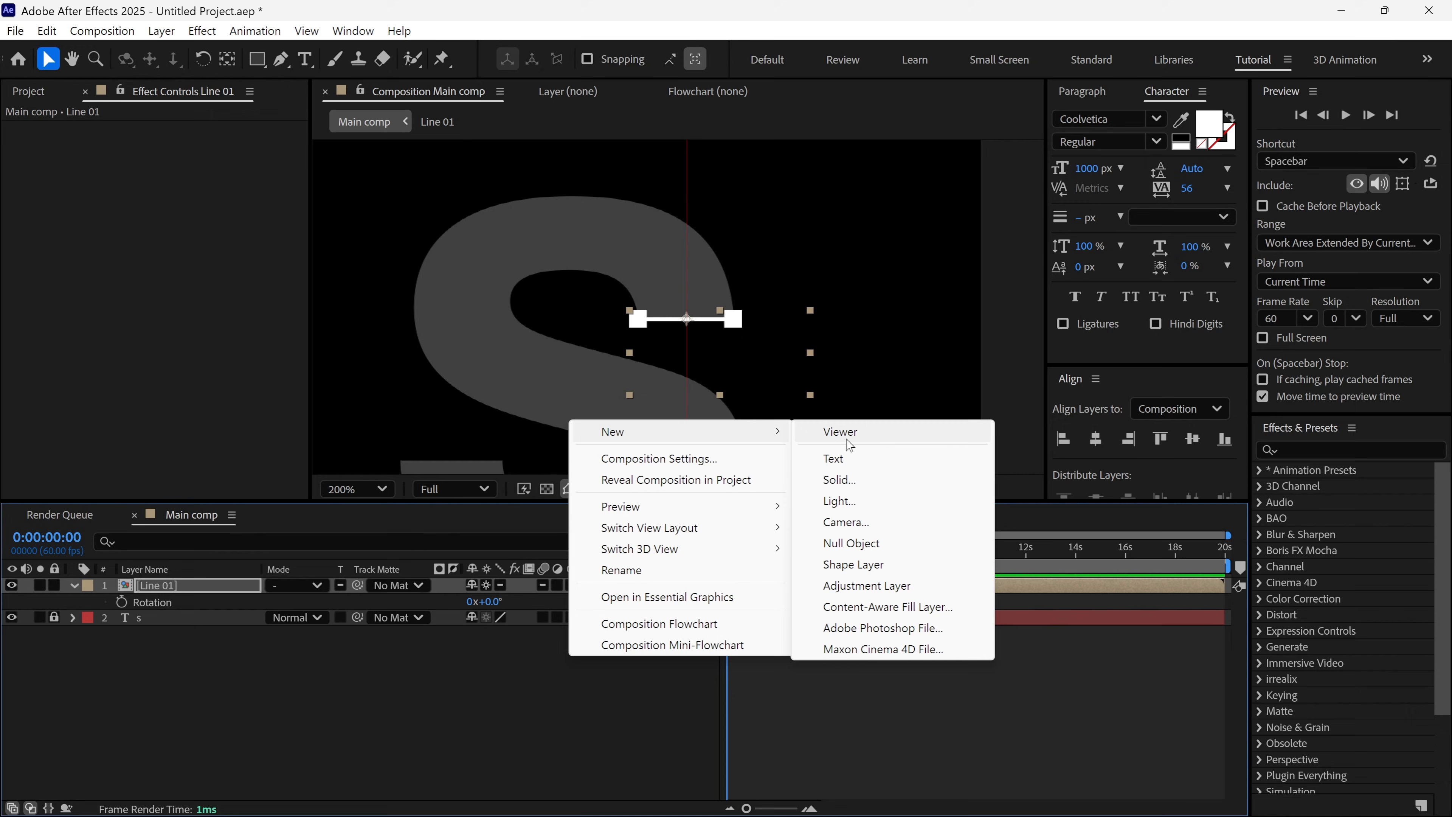
pyautogui.click(838, 544)
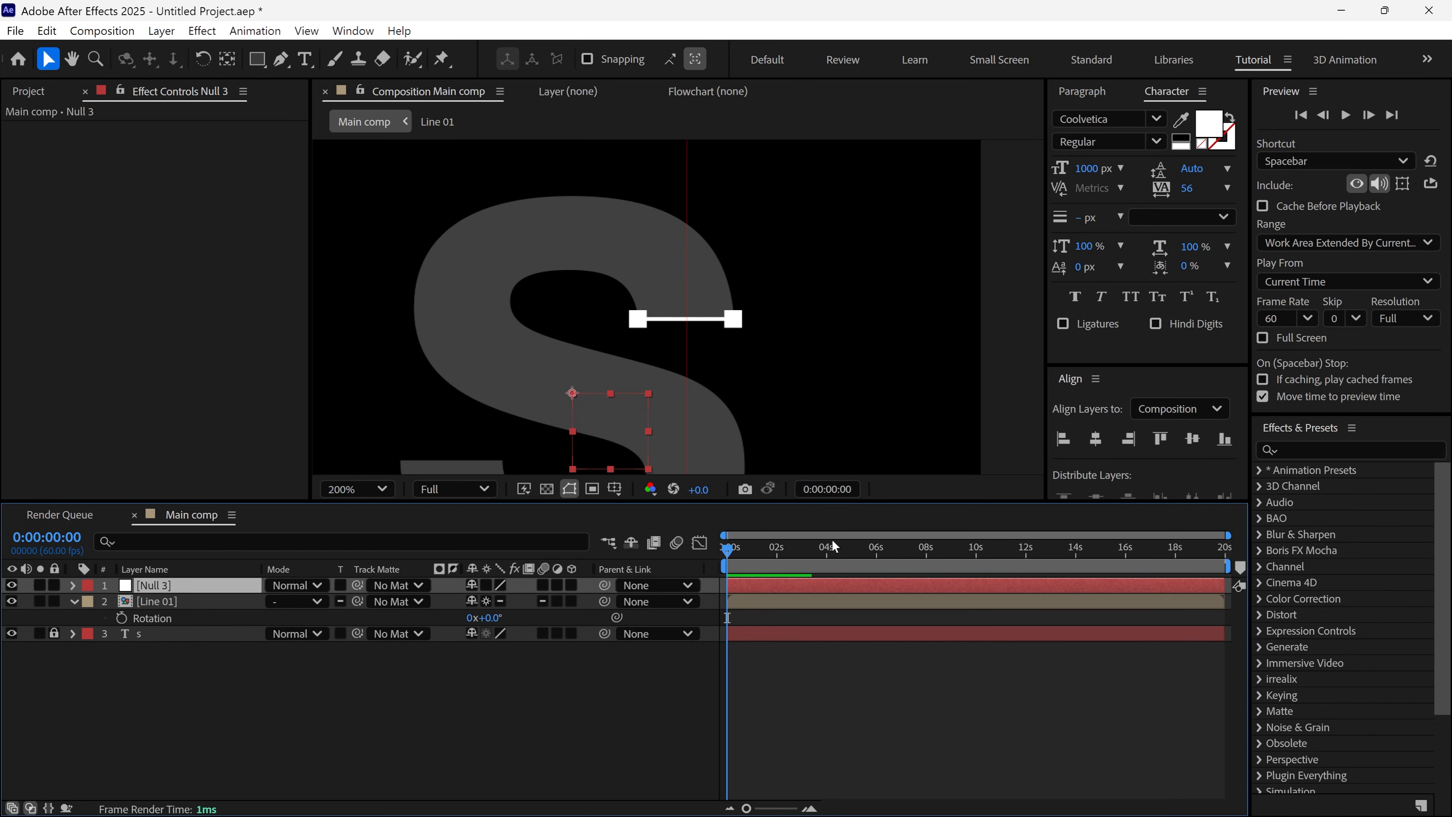
pyautogui.press('Return')
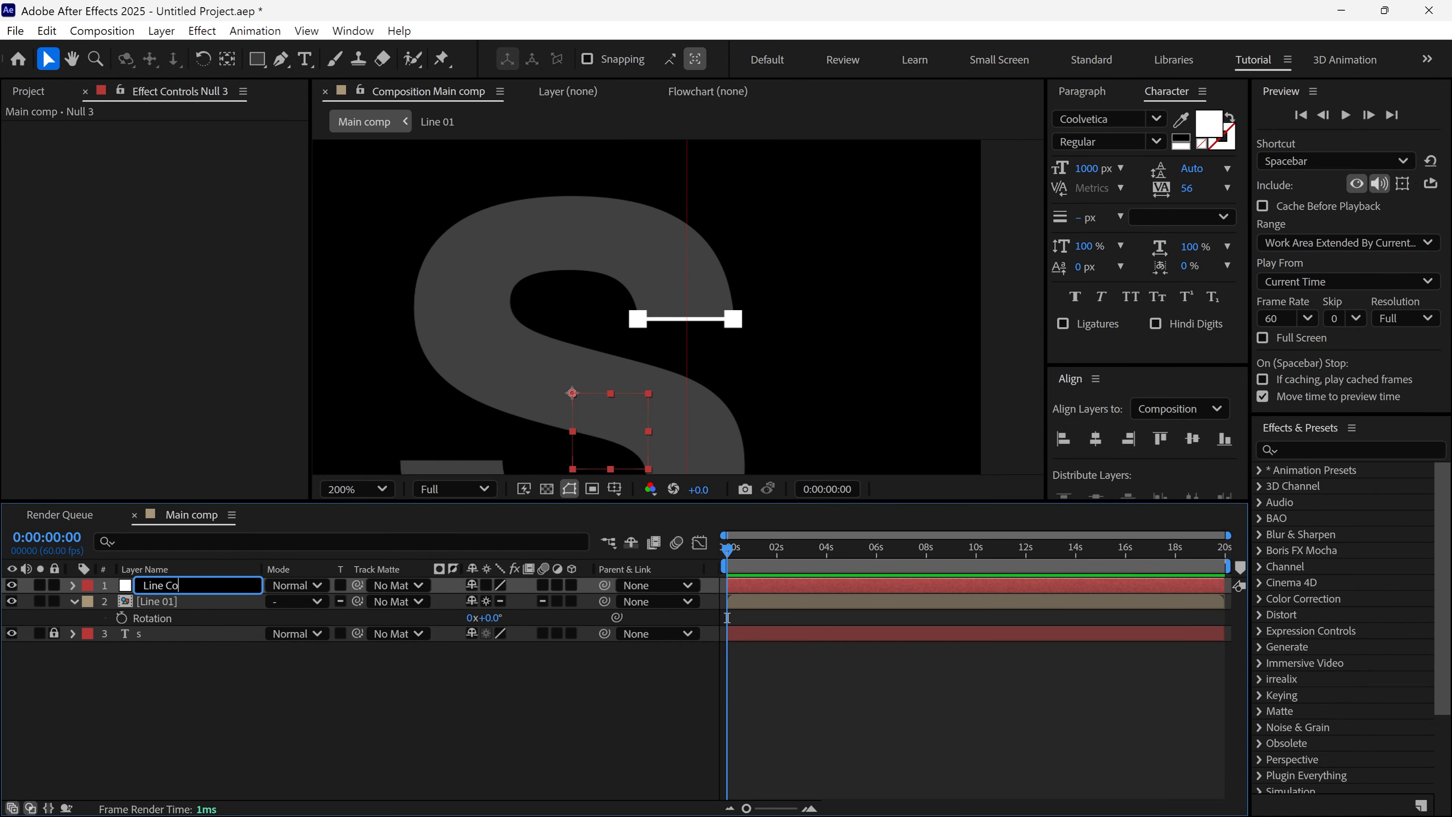
pyautogui.write('Line Controller')
pyautogui.press('Return')
# Apply the Angle Control effect to the Line Controller null.
pyautogui.click(1292, 449)
pyautogui.write('Angle')
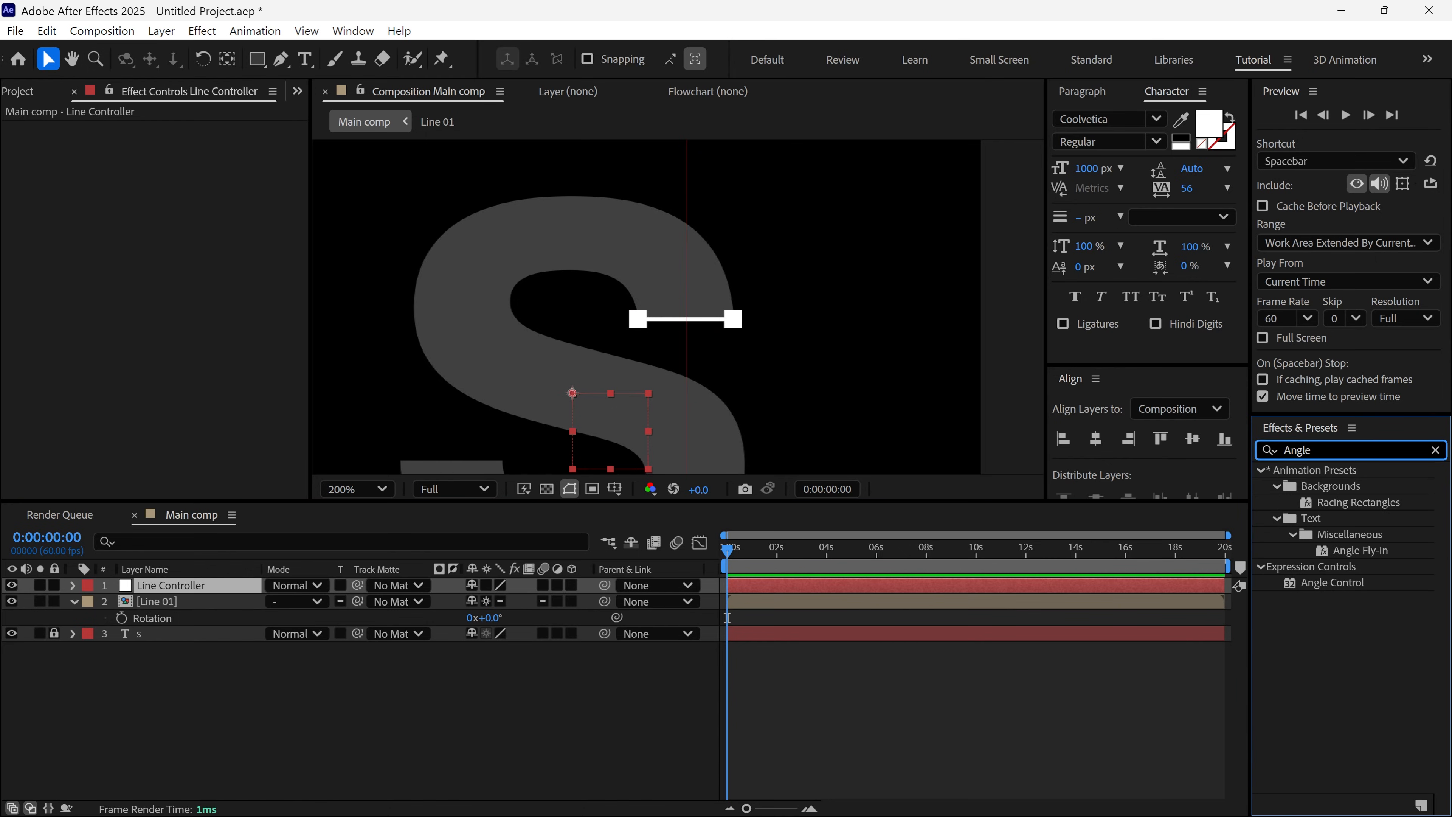
pyautogui.moveTo(1360, 582); pyautogui.dragTo(208, 585)
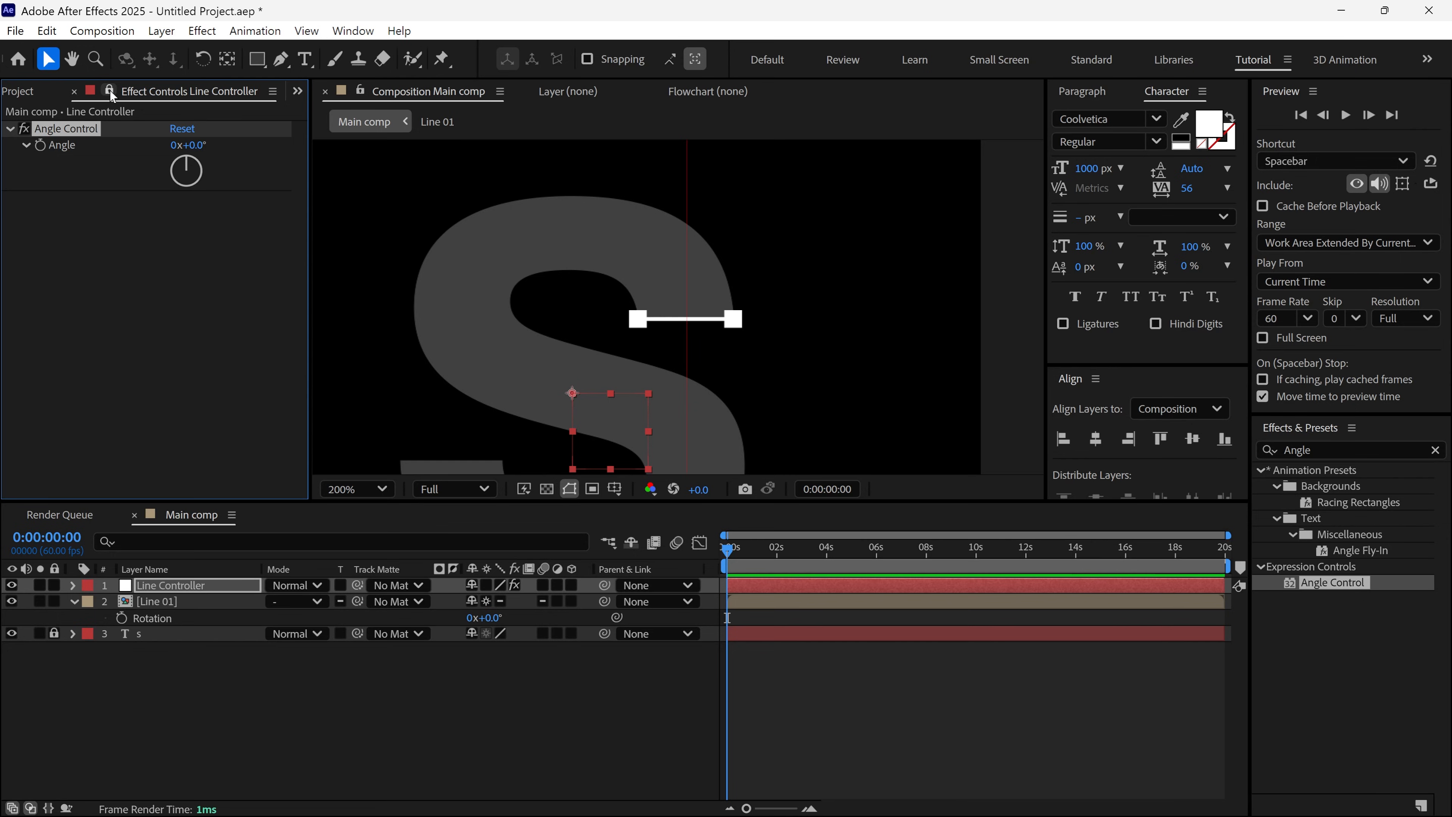
# Link Line 01's Rotation by expression to the Angle of Line Controller's Angle Control, and test the rotation through that angle.
pyautogui.click(157, 604)
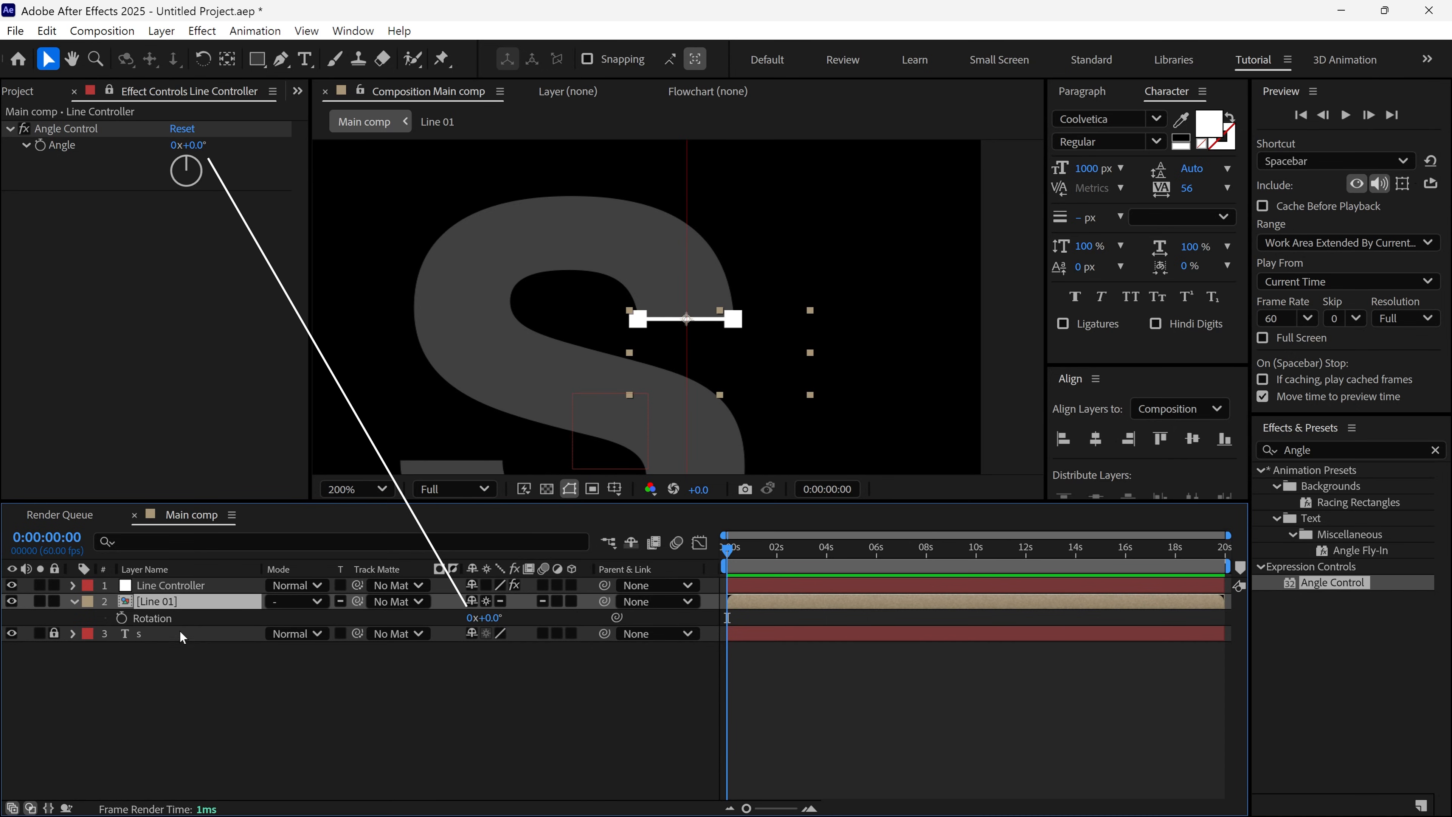
pyautogui.press('alt')
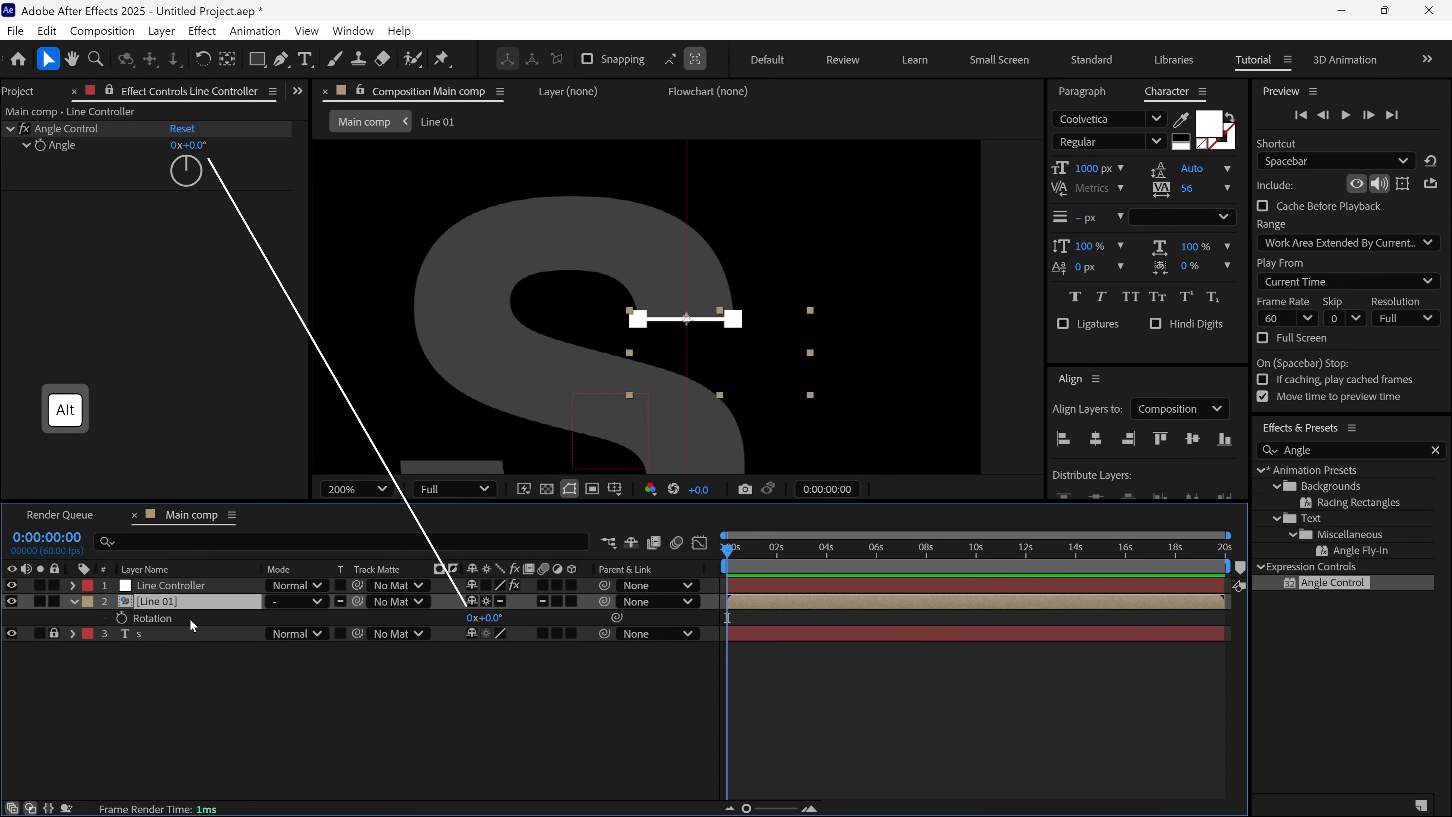
pyautogui.keyDown('alt'); pyautogui.click(122, 619); pyautogui.keyUp('alt')
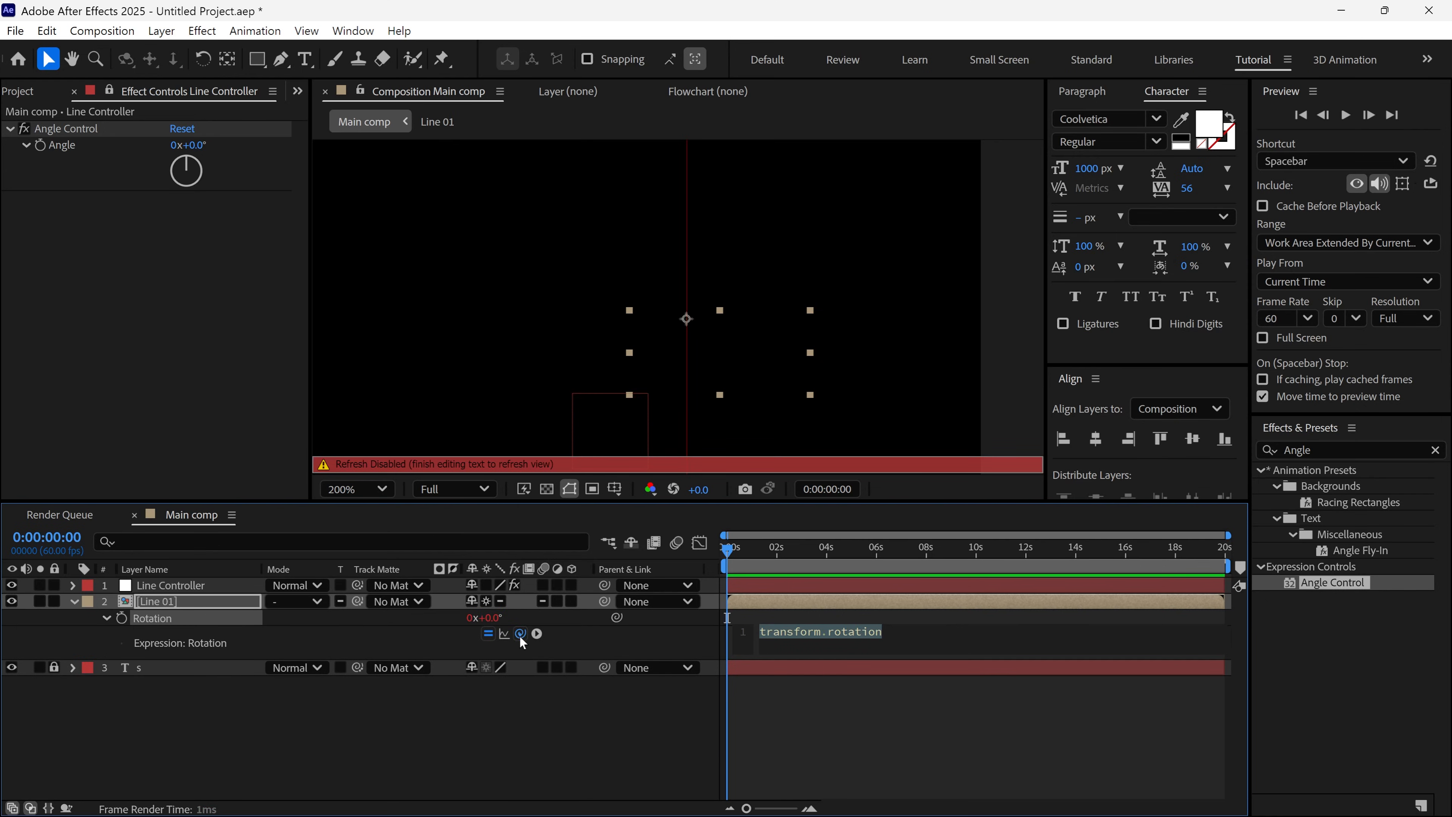
pyautogui.moveTo(520, 634); pyautogui.dragTo(91, 150)
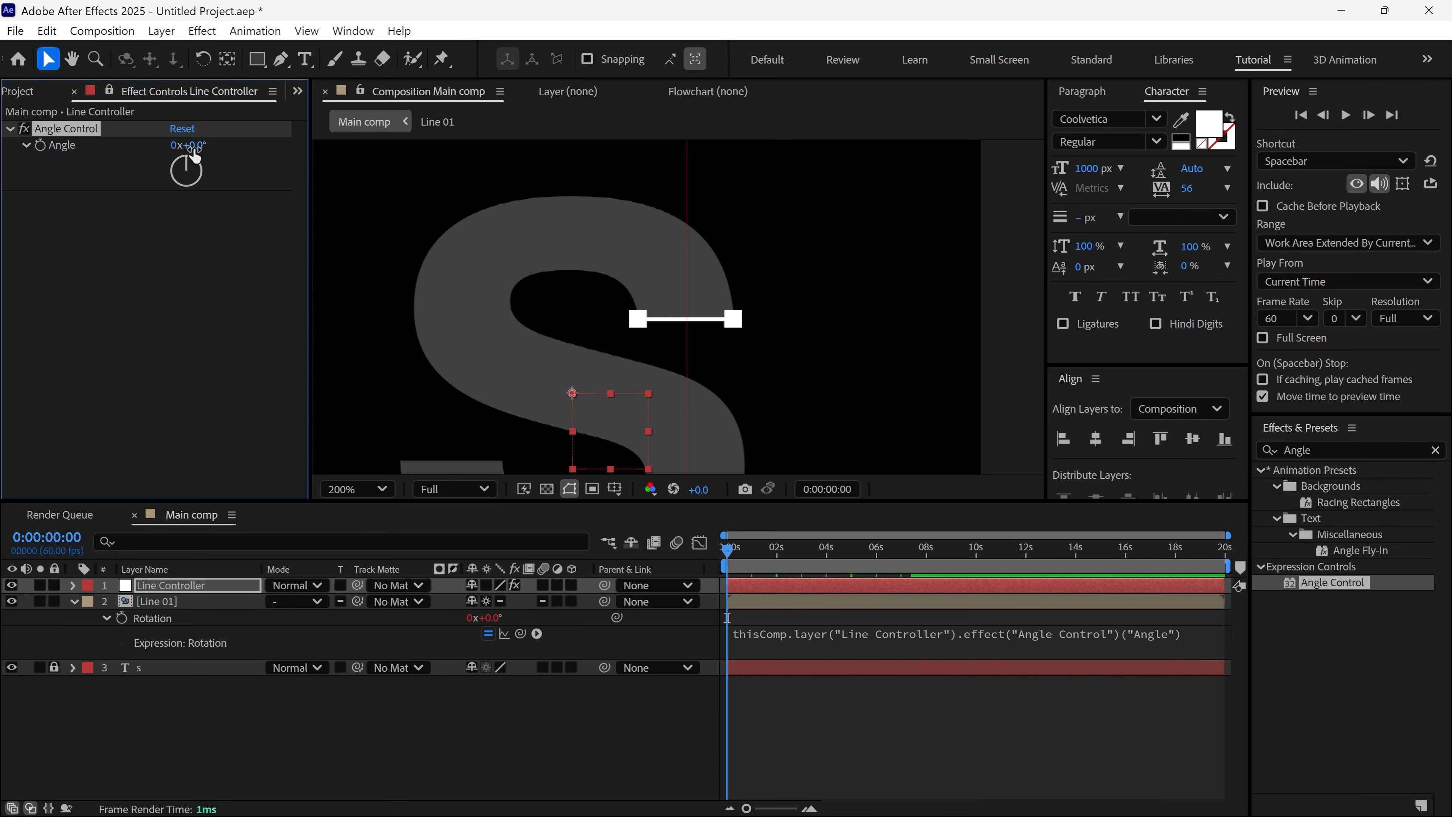
pyautogui.moveTo(194, 155); pyautogui.dragTo(194, 190)
pyautogui.click(206, 605)
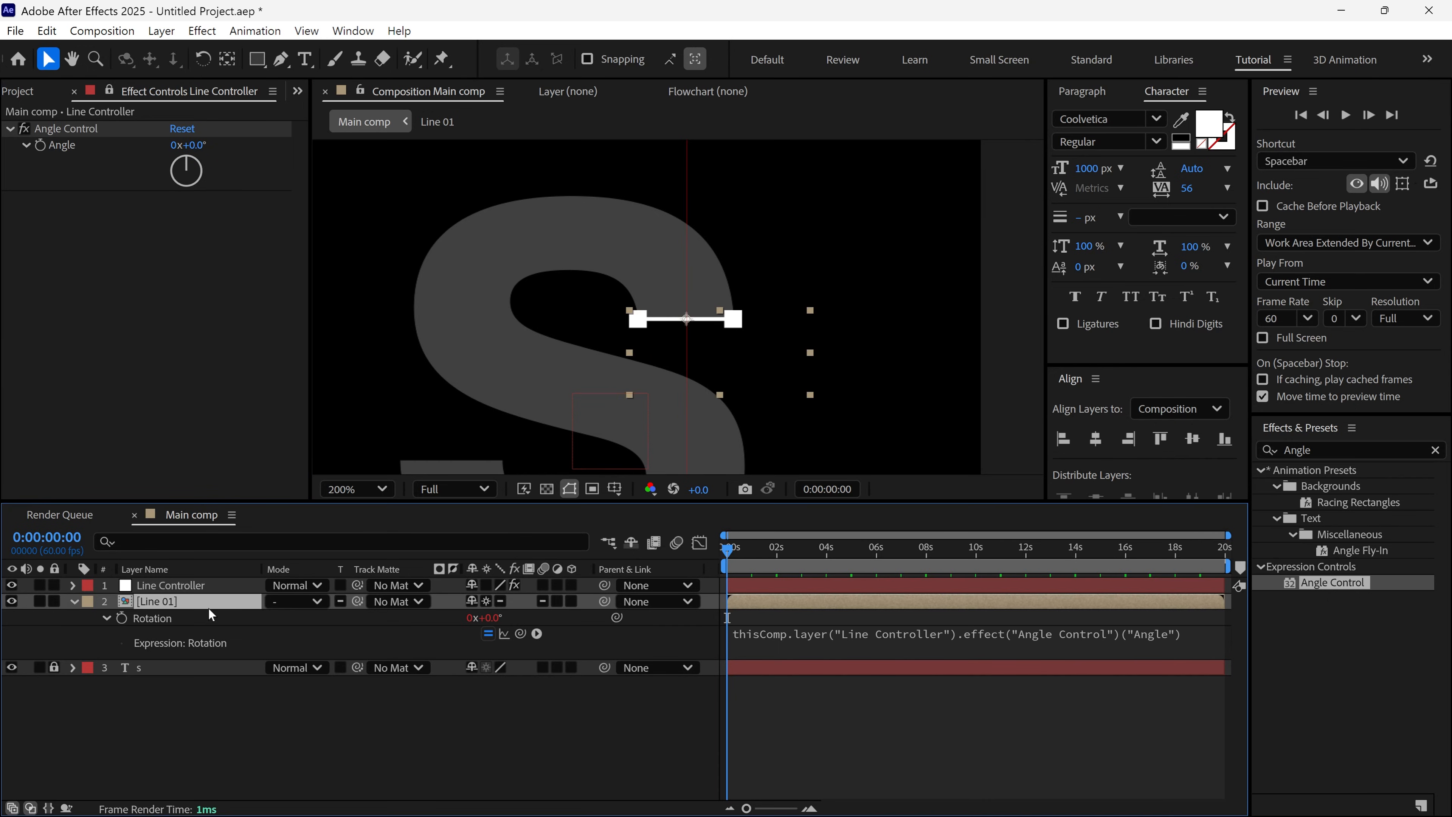
pyautogui.hotkey('ctrl', 'd')
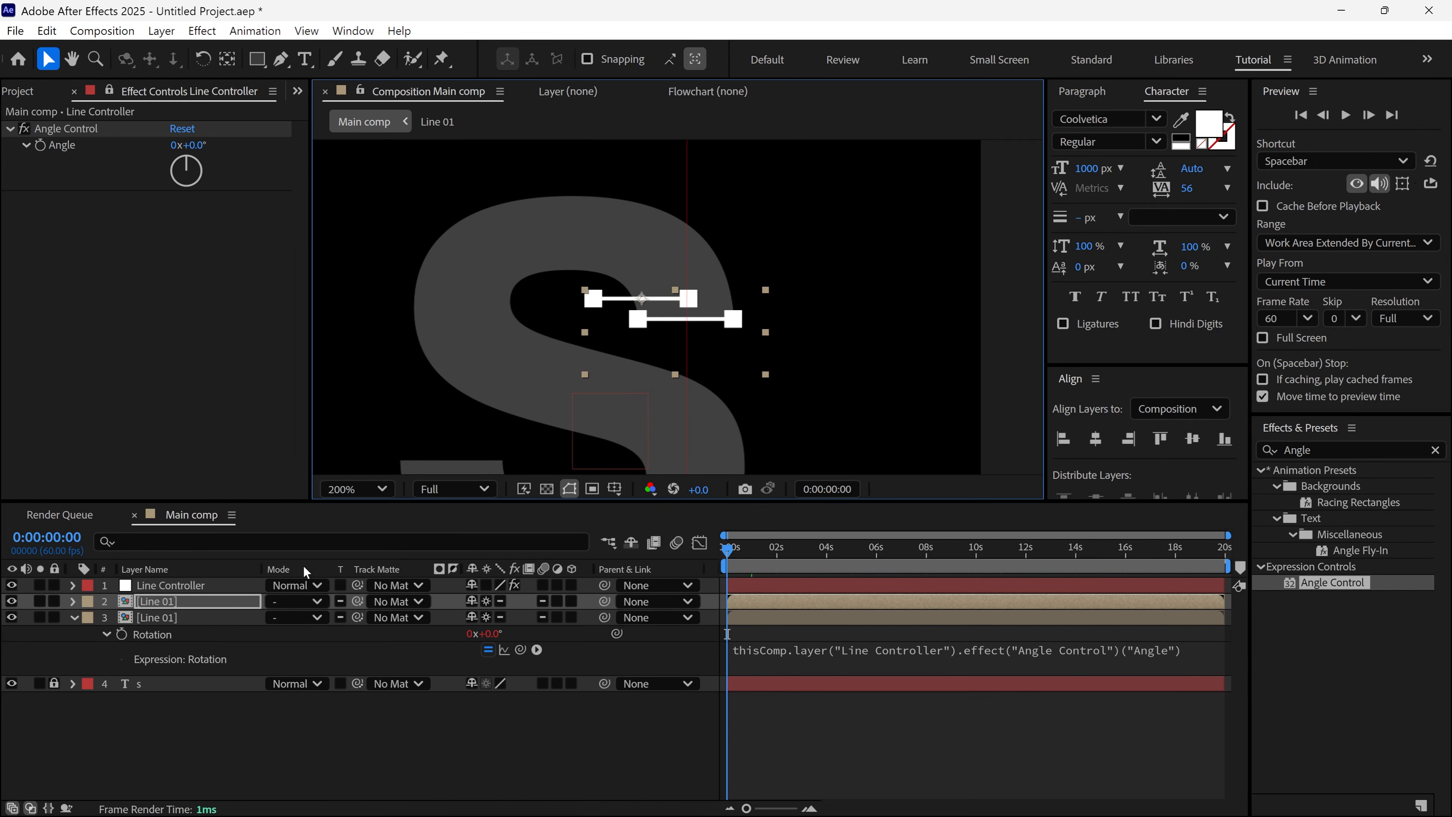
pyautogui.hotkey('ctrl', 'd')
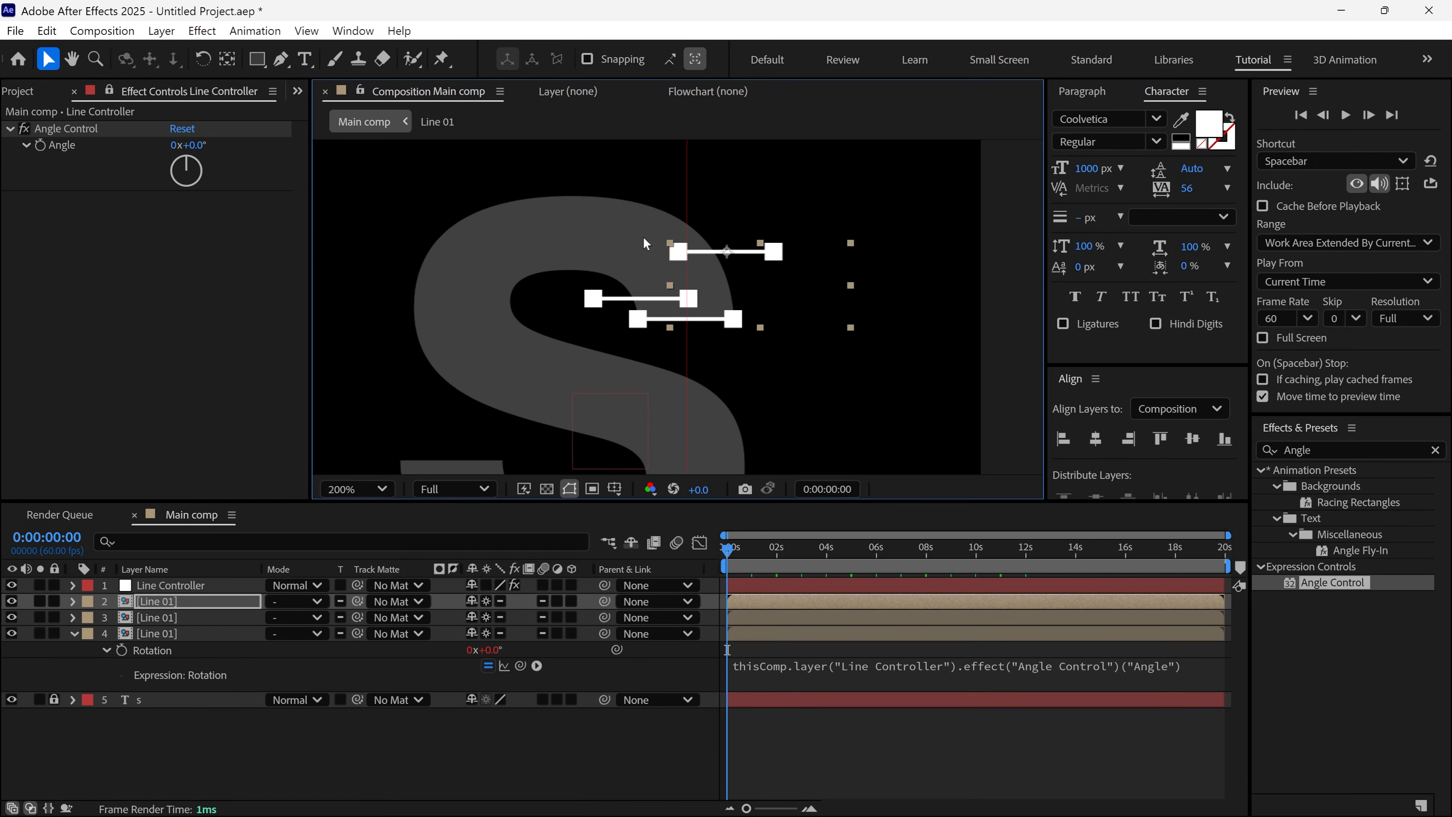
pyautogui.moveTo(192, 146); pyautogui.dragTo(232, 237)
pyautogui.hotkey('ctrl', 'z')
pyautogui.hotkey('ctrl', 'z')
pyautogui.hotkey('ctrl', 'z')
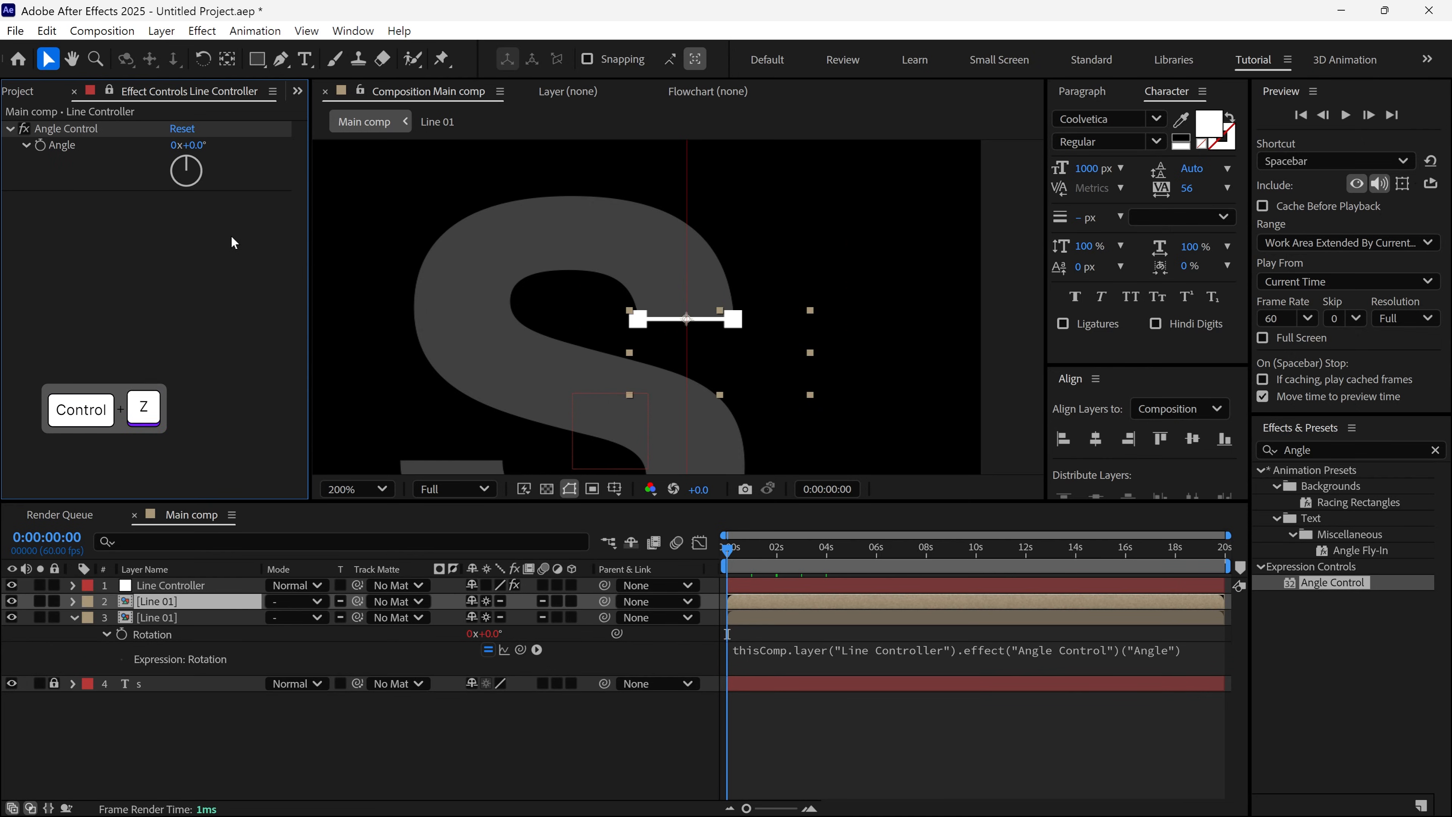
pyautogui.hotkey('ctrl', 'z')
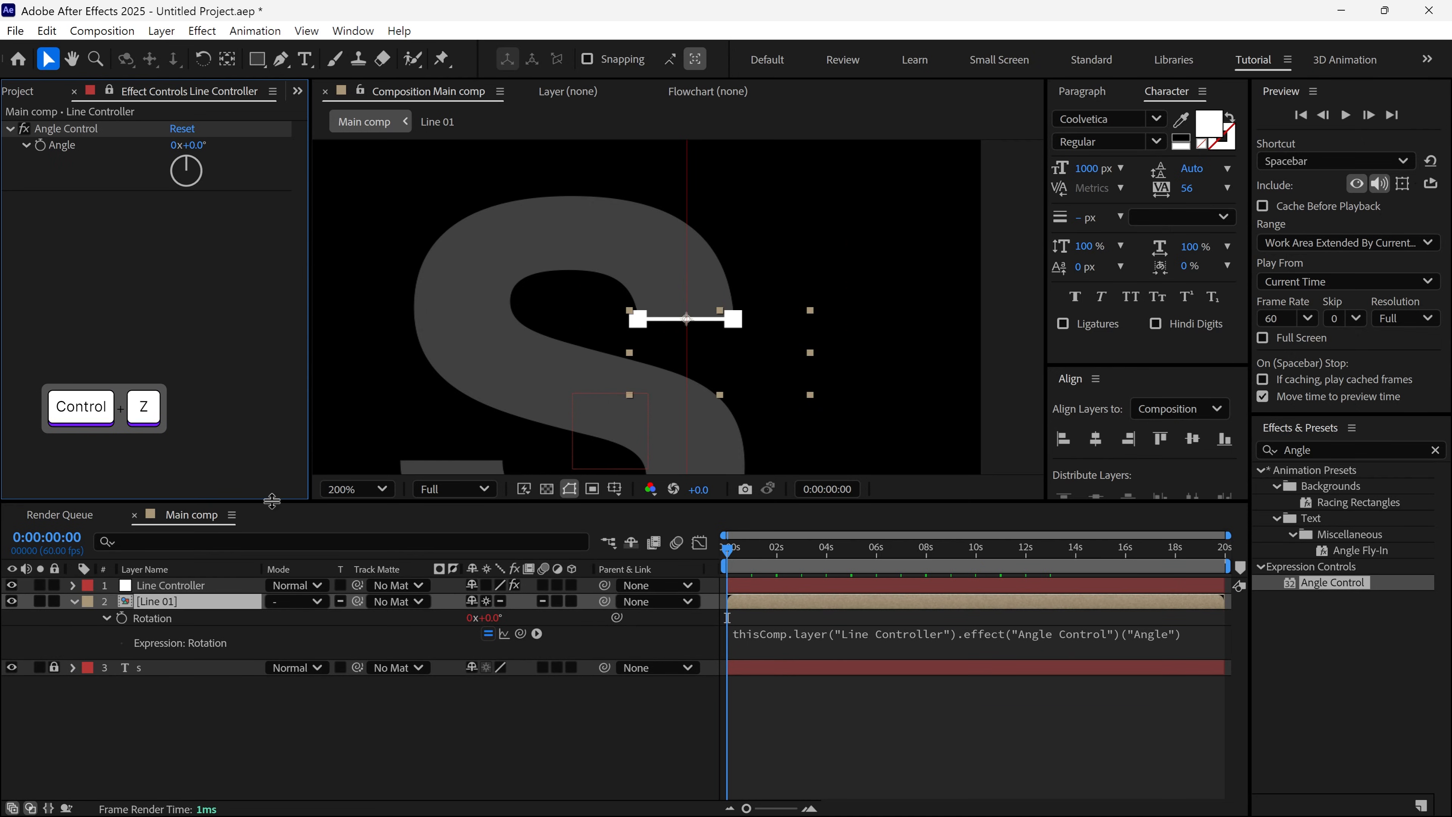
# Duplicate Line 01 twice and place the copies one above the other along the S's upper-right curve.
pyautogui.click(202, 601)
pyautogui.hotkey('ctrl', 'd')
pyautogui.press('.')
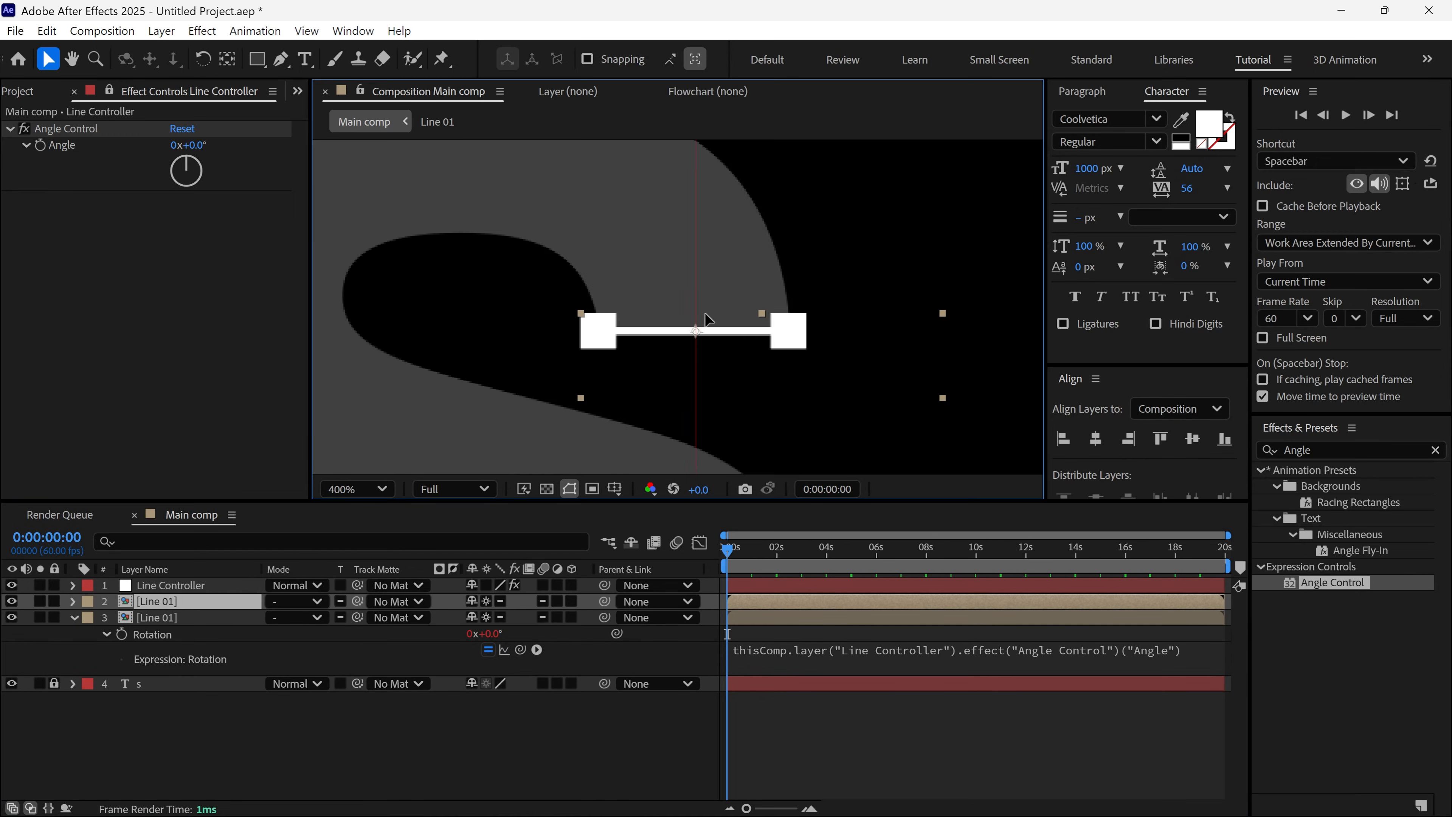
pyautogui.moveTo(692, 327); pyautogui.dragTo(696, 262)
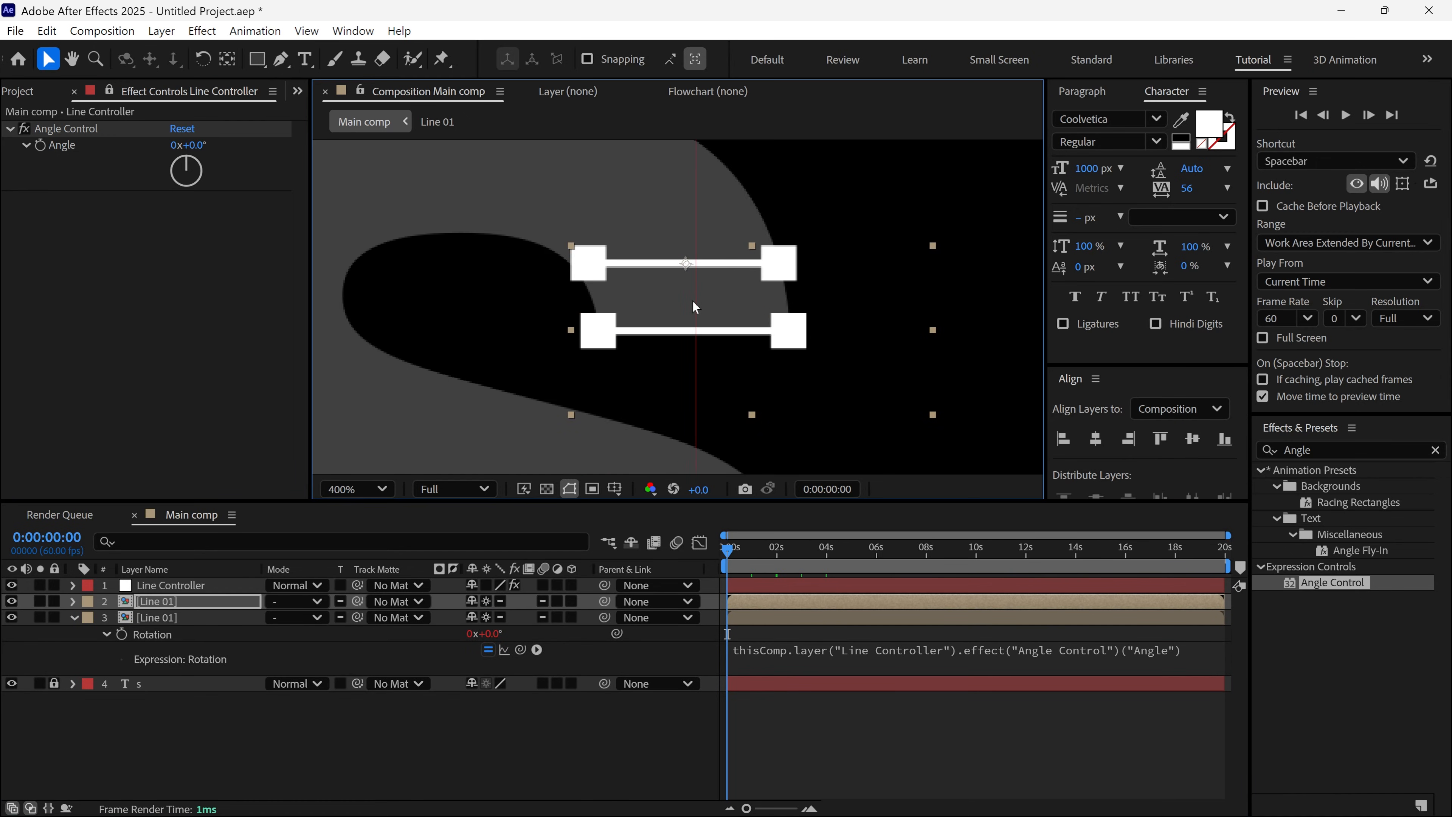
pyautogui.hotkey('ctrl', 'd')
pyautogui.moveTo(713, 260); pyautogui.dragTo(685, 198)
pyautogui.scroll(-1, 675, 318)
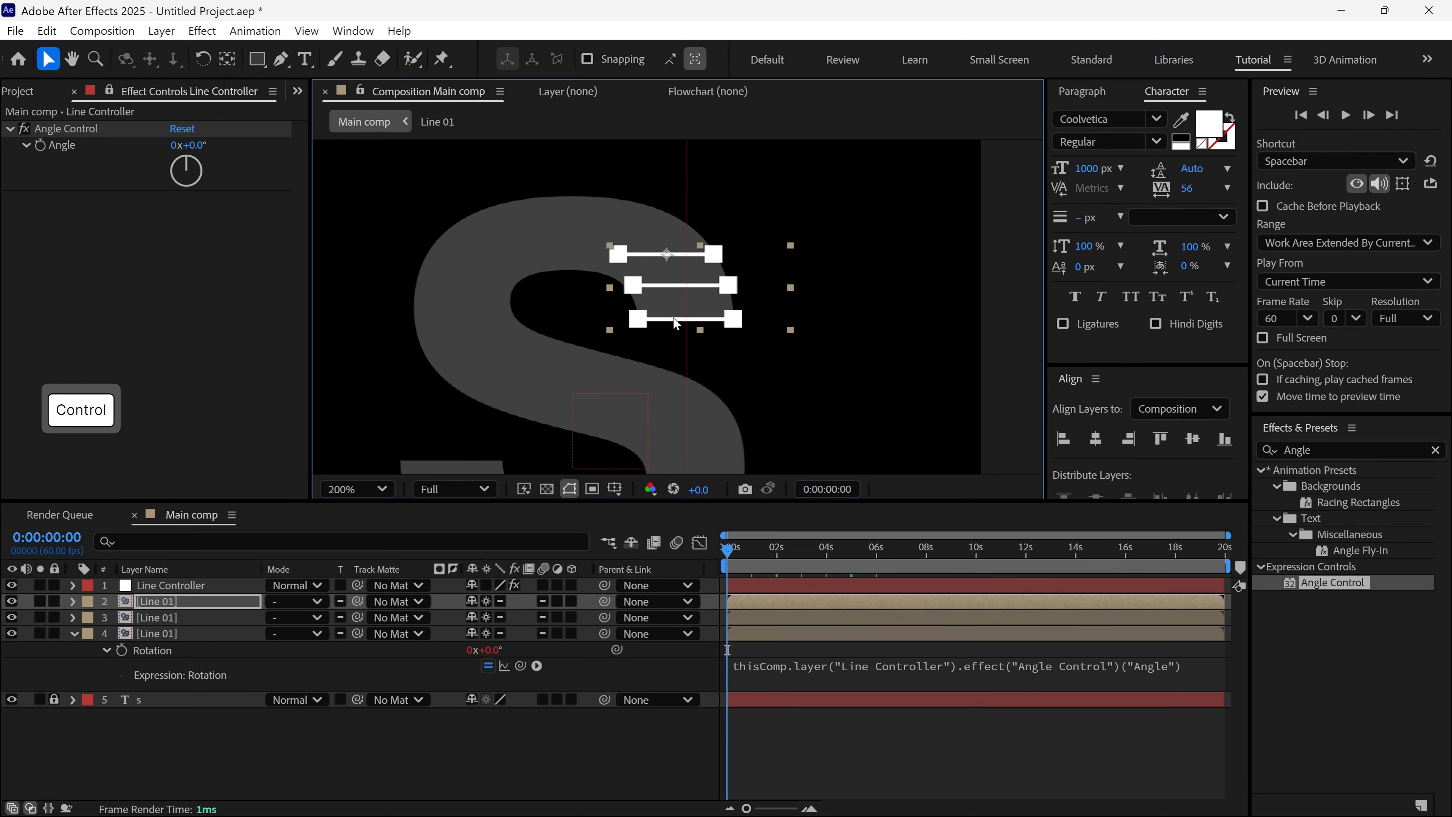
# Fill the rest of the letter S with duplicates of Line 01 spaced along its curve, making 22 line layers altogether.
pyautogui.hotkey('ctrl', 'd')
pyautogui.moveTo(673, 253); pyautogui.dragTo(680, 451)
pyautogui.hotkey('ctrl', 'd')
pyautogui.hotkey('ctrl', 'd')
pyautogui.hotkey('ctrl', 'd')
pyautogui.hotkey('ctrl', 'd')
pyautogui.hotkey('ctrl', 'd')
pyautogui.hotkey('ctrl', 'd')
pyautogui.hotkey('ctrl', 'd')
pyautogui.hotkey('ctrl', 'd')
pyautogui.hotkey('ctrl', 'd')
pyautogui.hotkey('ctrl', 'd')
pyautogui.moveTo(709, 413); pyautogui.dragTo(632, 462)
pyautogui.hotkey('ctrl', 'd')
pyautogui.hotkey('ctrl', 'd')
pyautogui.hotkey('ctrl', 'd')
pyautogui.hotkey('ctrl', 'd')
pyautogui.moveTo(632, 462); pyautogui.dragTo(541, 418)
pyautogui.hotkey('ctrl', 'd')
pyautogui.scroll(-2, 654, 318)
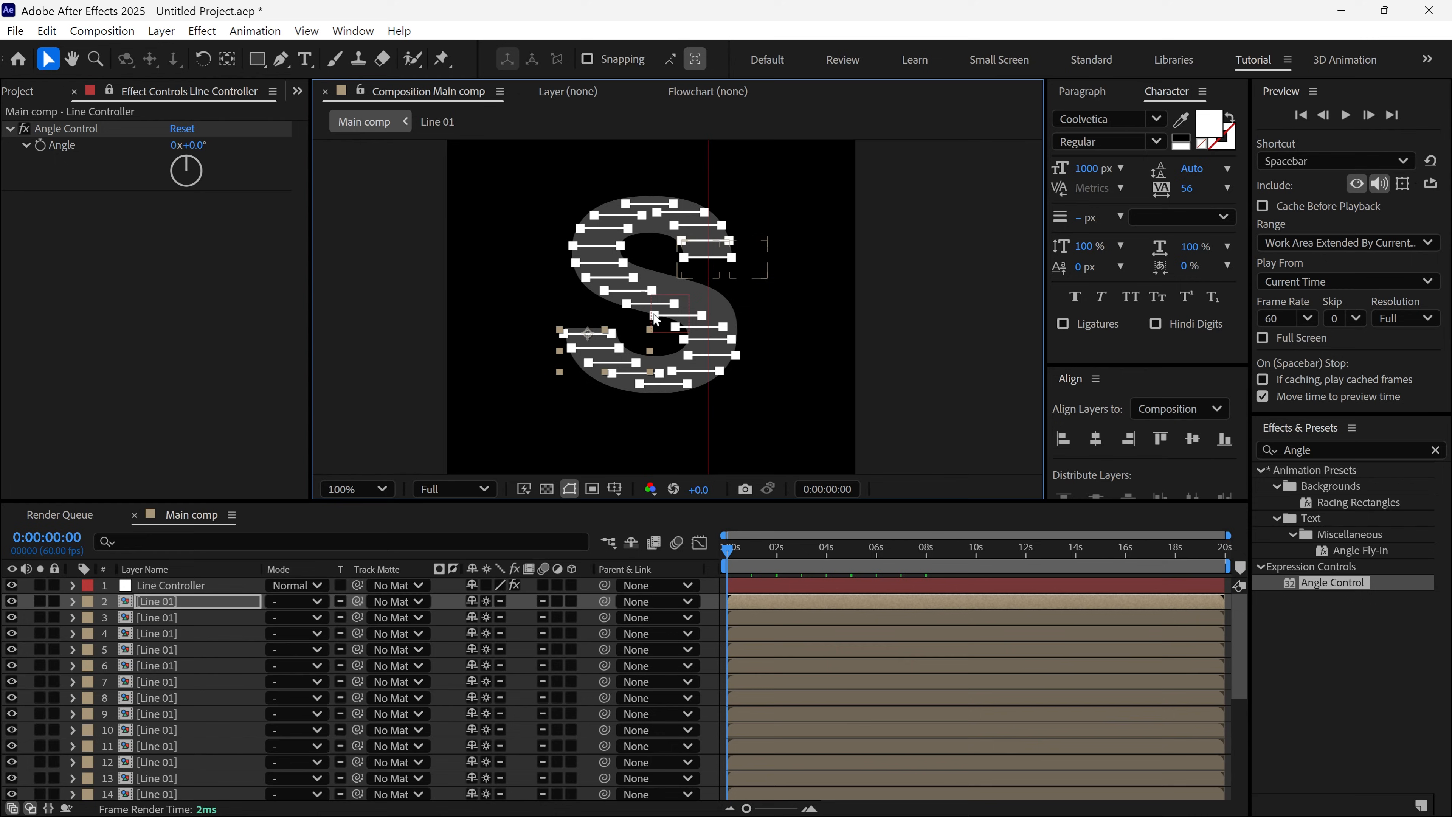
# Hide the s text layer and collapse the original Line 01 layer's properties.
pyautogui.scroll(-5, 218, 650)
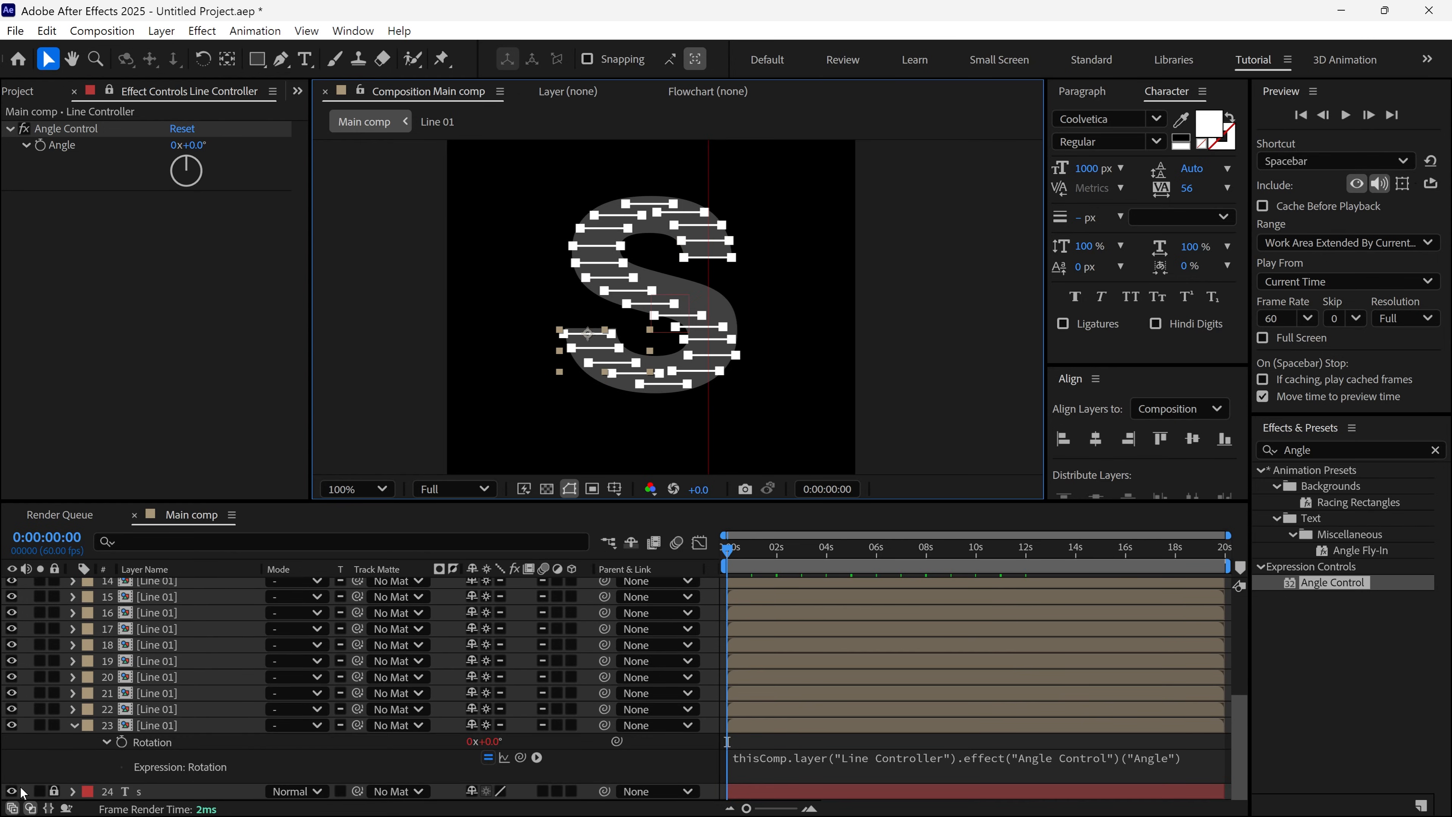
pyautogui.click(11, 791)
pyautogui.click(73, 725)
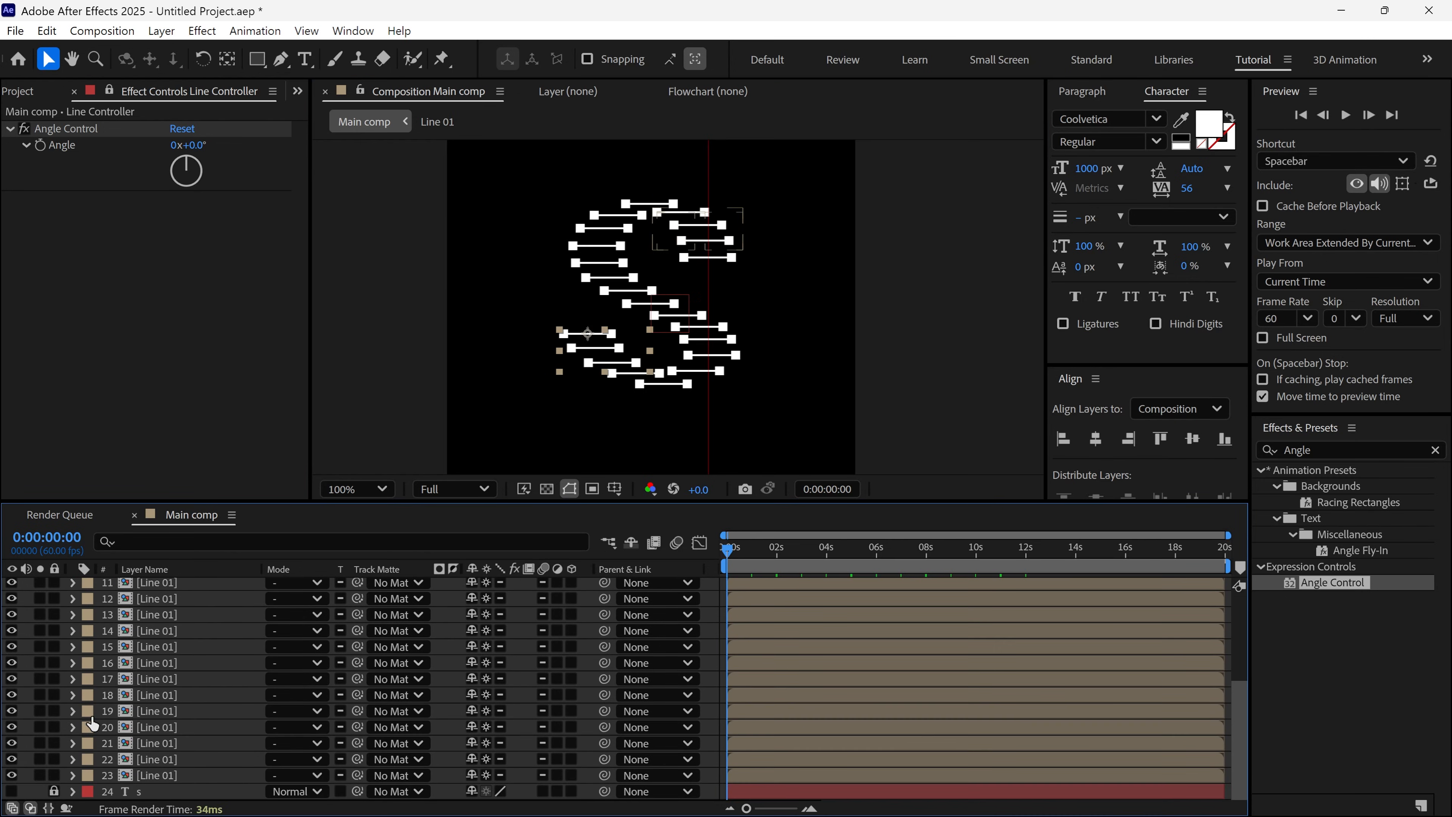
# Preview the S animation, and trim the ends of all Line 01 layers, selected from the lowest upward, to frame 10.
pyautogui.press('space')
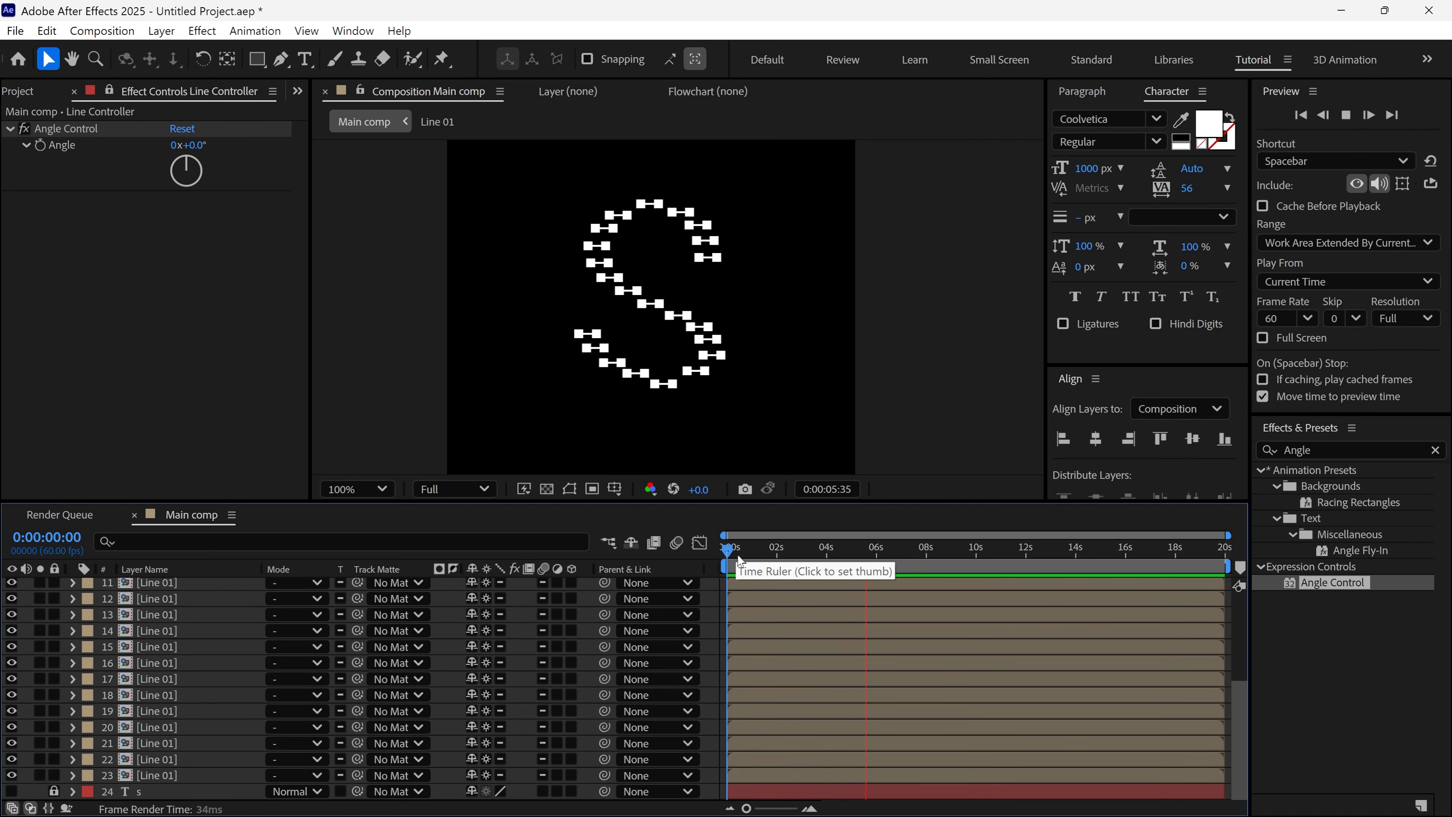
pyautogui.click(736, 559)
pyautogui.click(218, 773)
pyautogui.scroll(5, 211, 687)
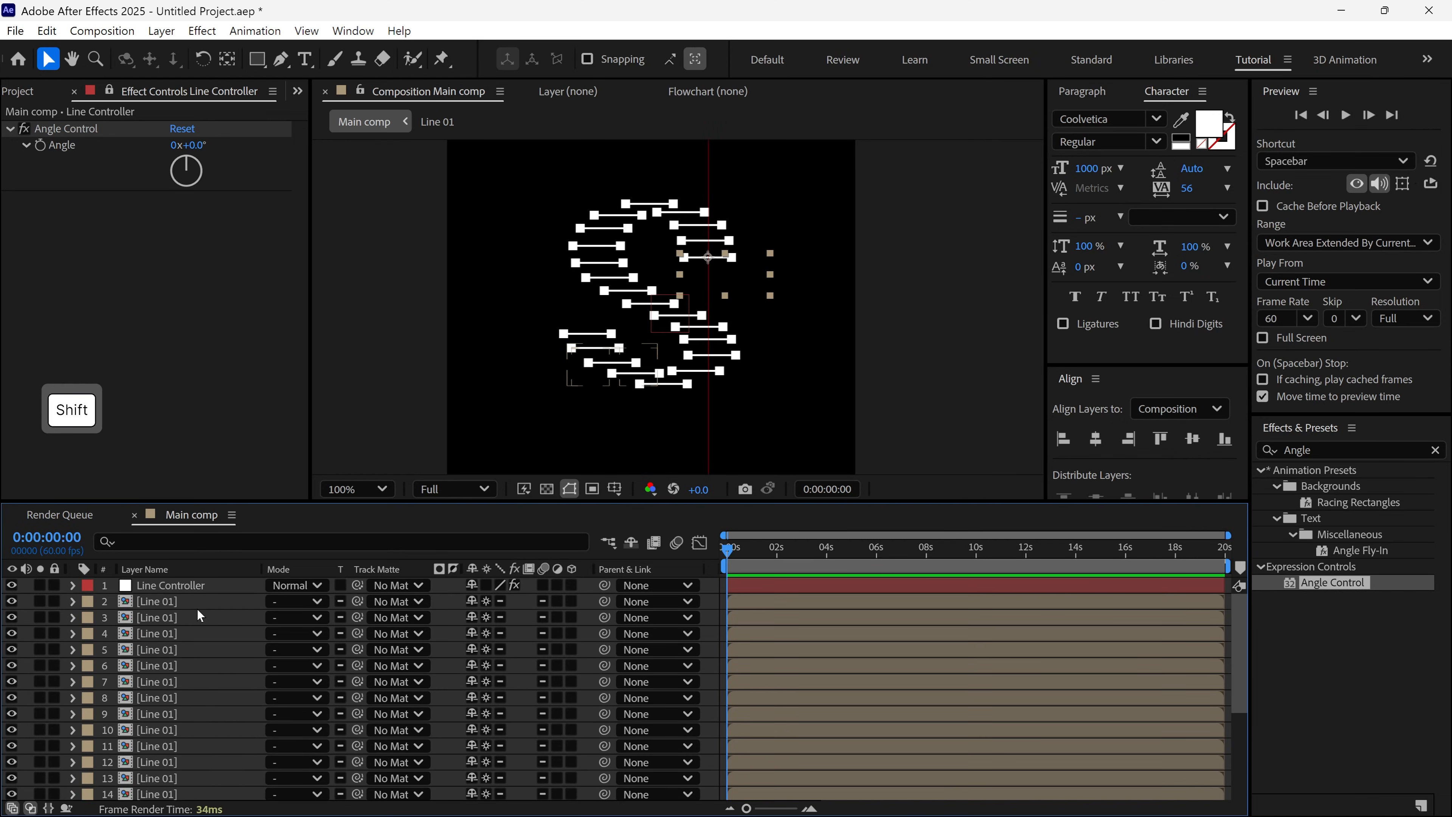
pyautogui.keyDown('shift'); pyautogui.click(195, 603); pyautogui.keyUp('shift')
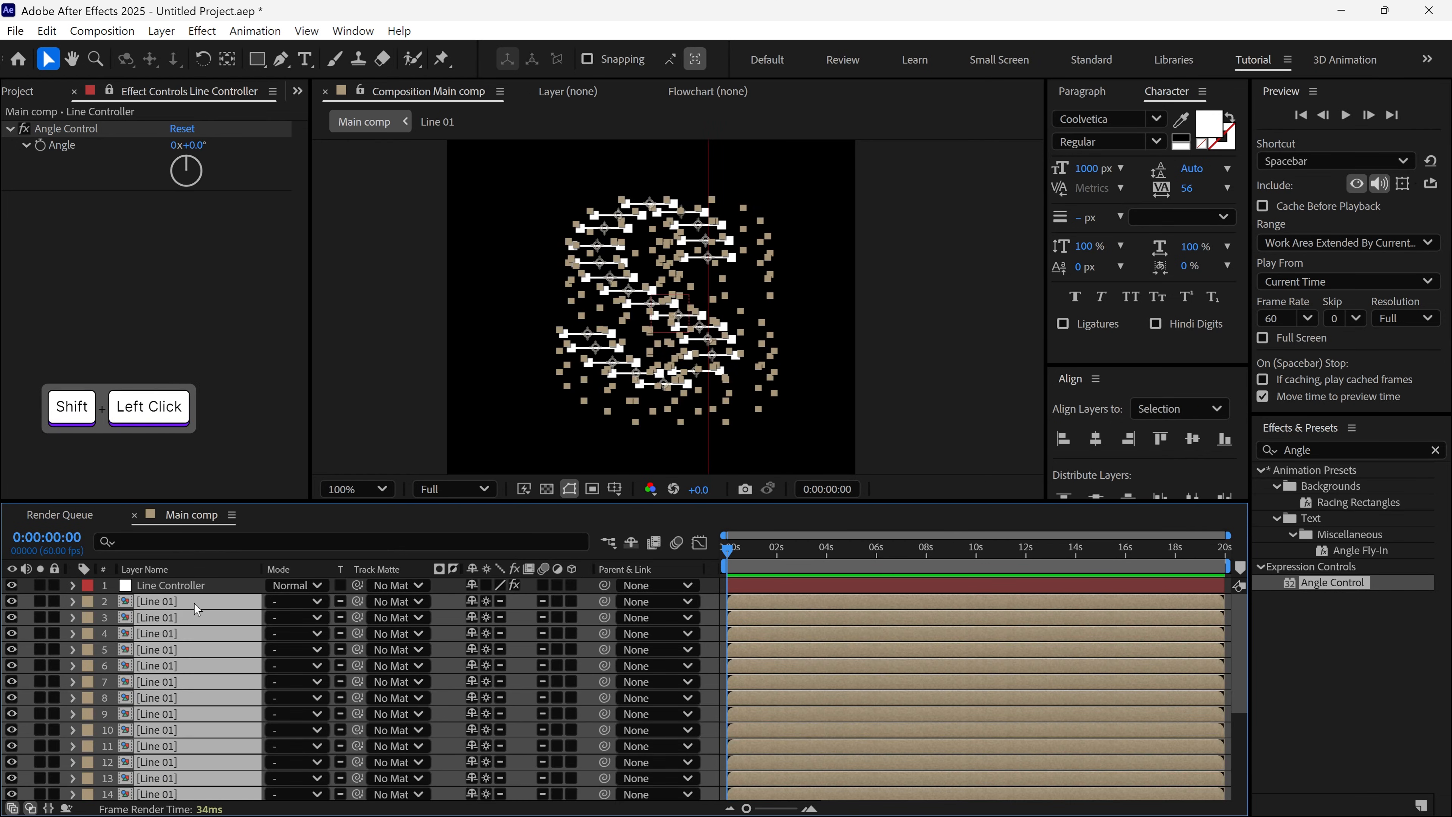
pyautogui.click(1372, 116)
pyautogui.click(1373, 115)
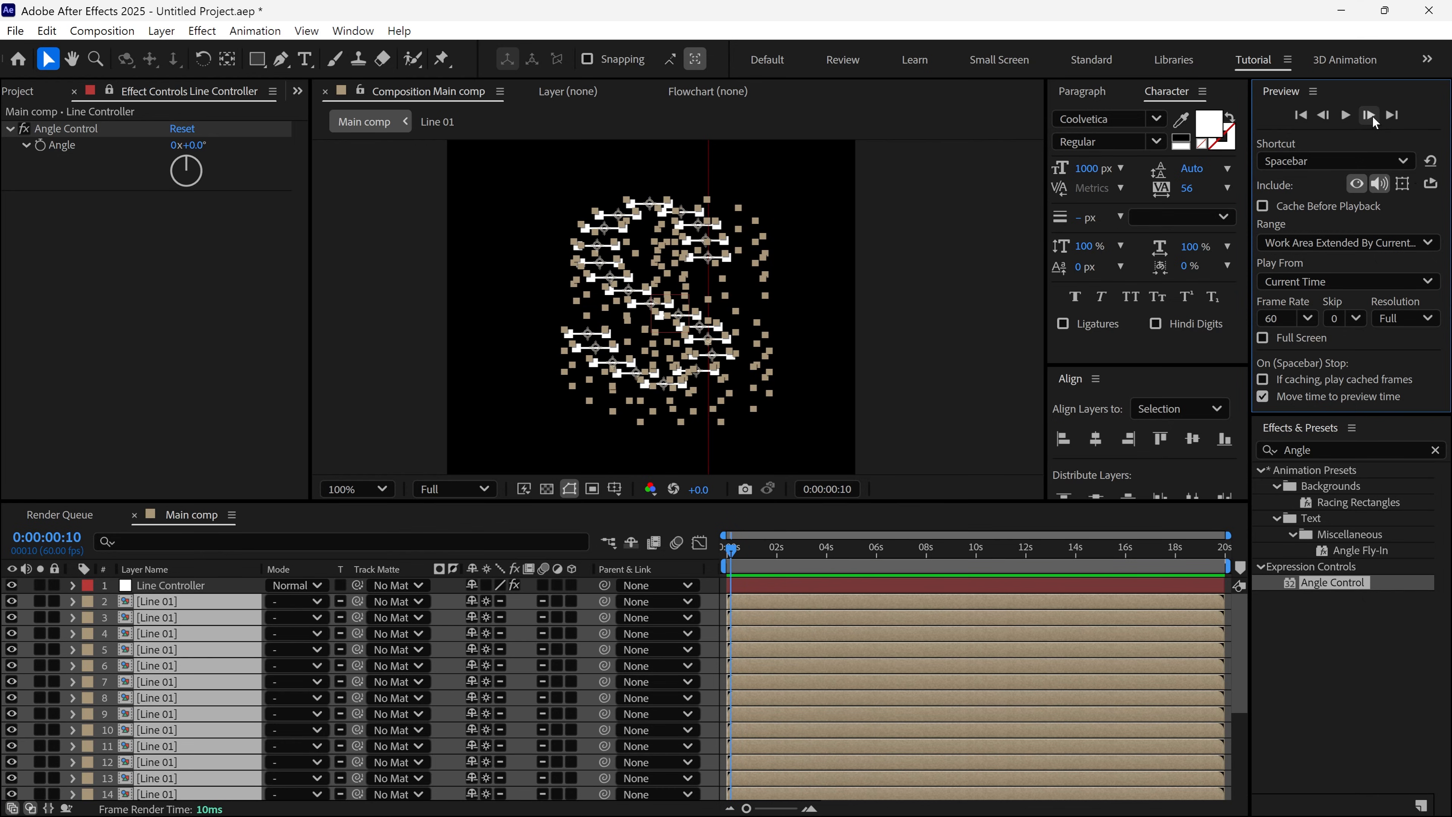
pyautogui.hotkey('alt', ']')
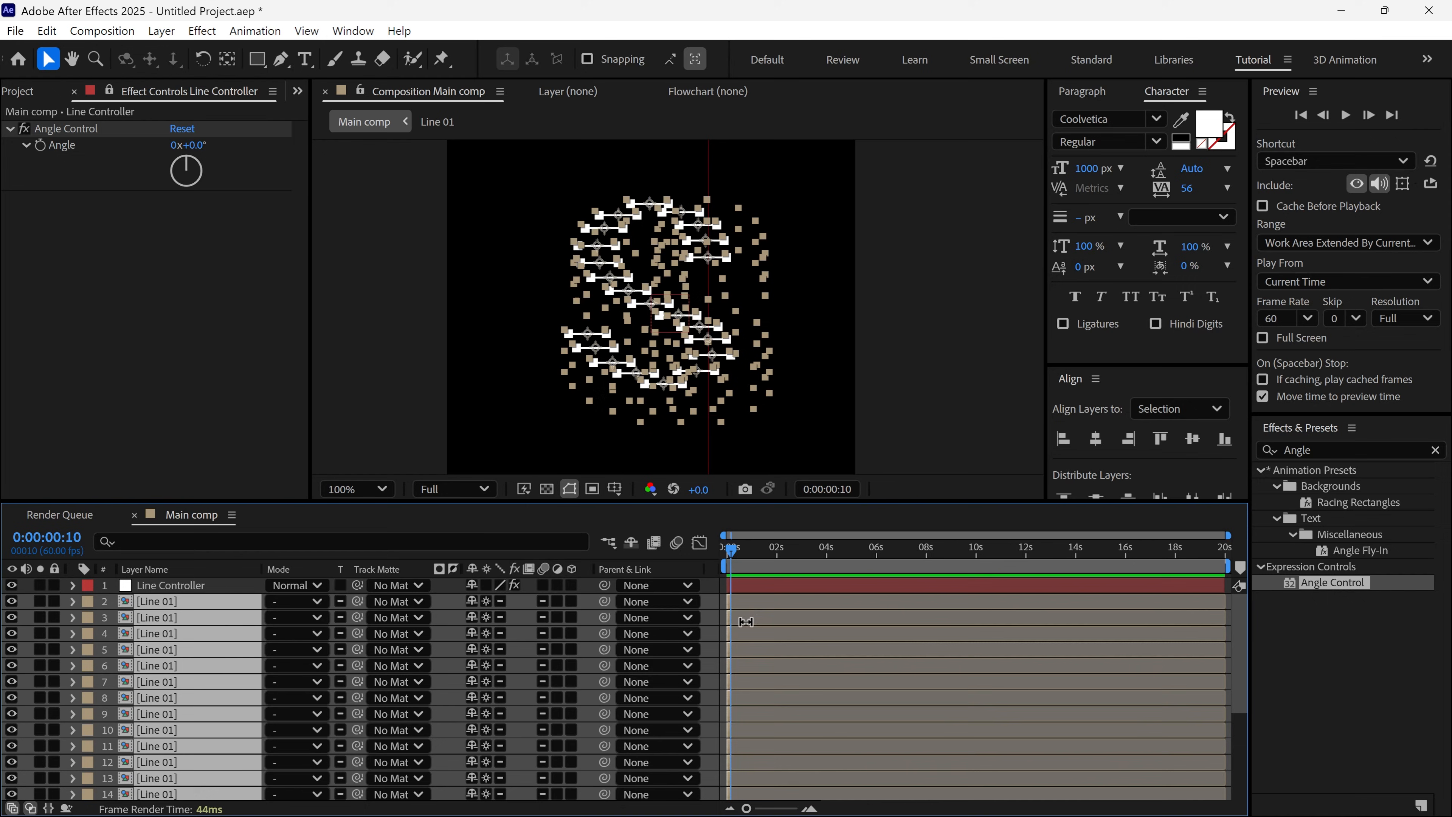
# Sequence the selected line layers one after another with Sequence Layers, leaving Overlap off.
pyautogui.rightClick(725, 610)
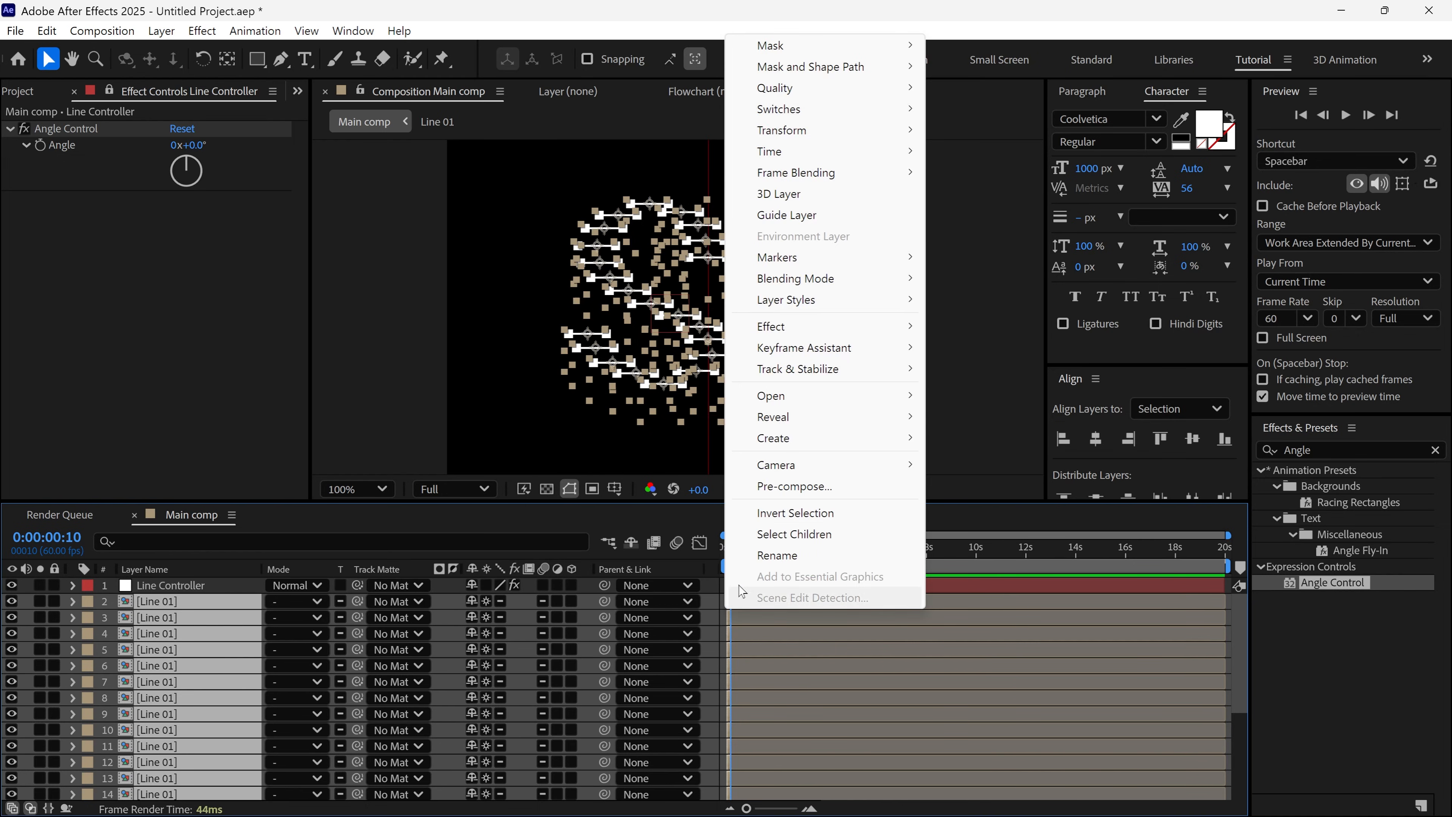
pyautogui.moveTo(795, 347)
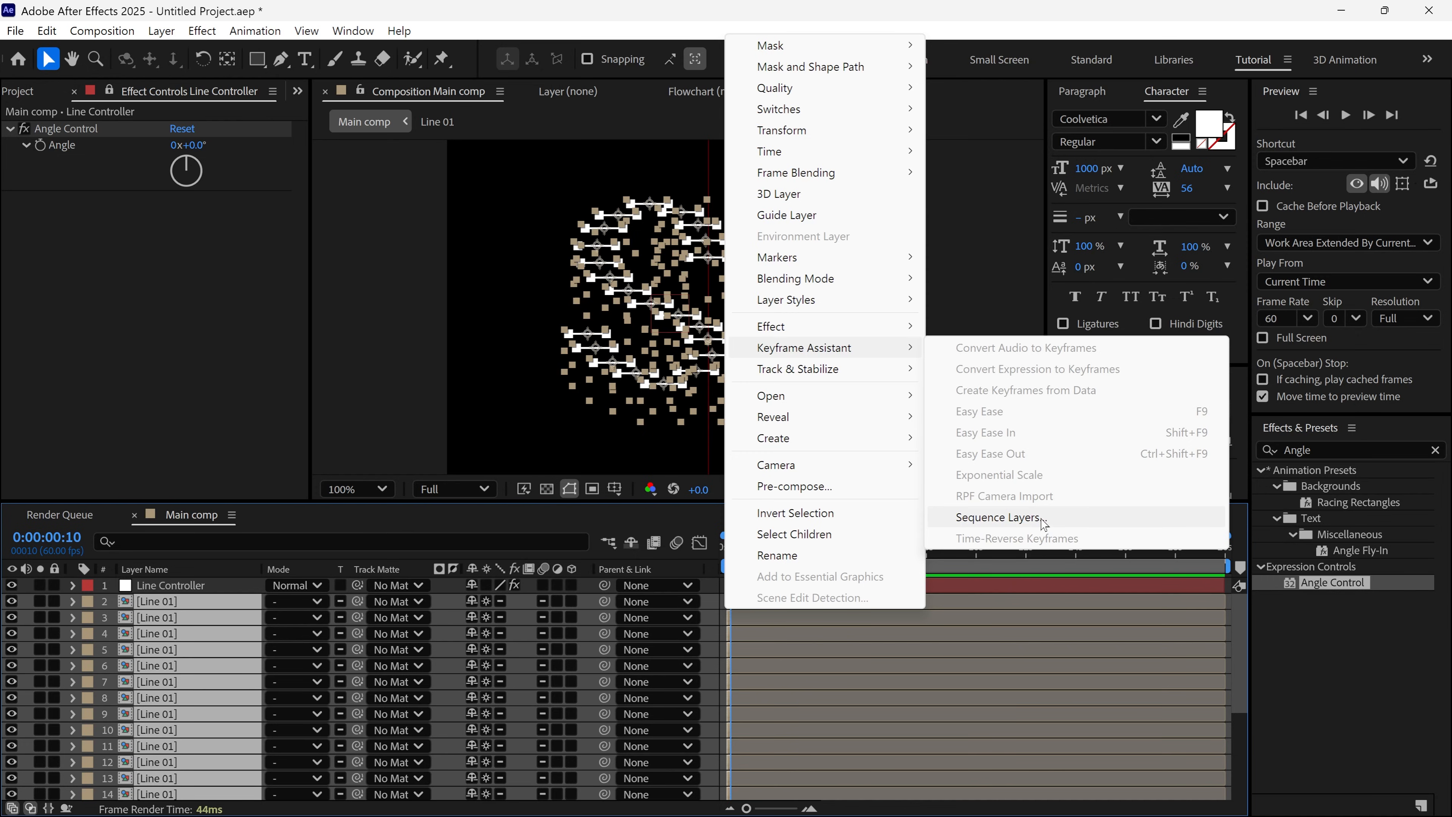
pyautogui.click(1044, 518)
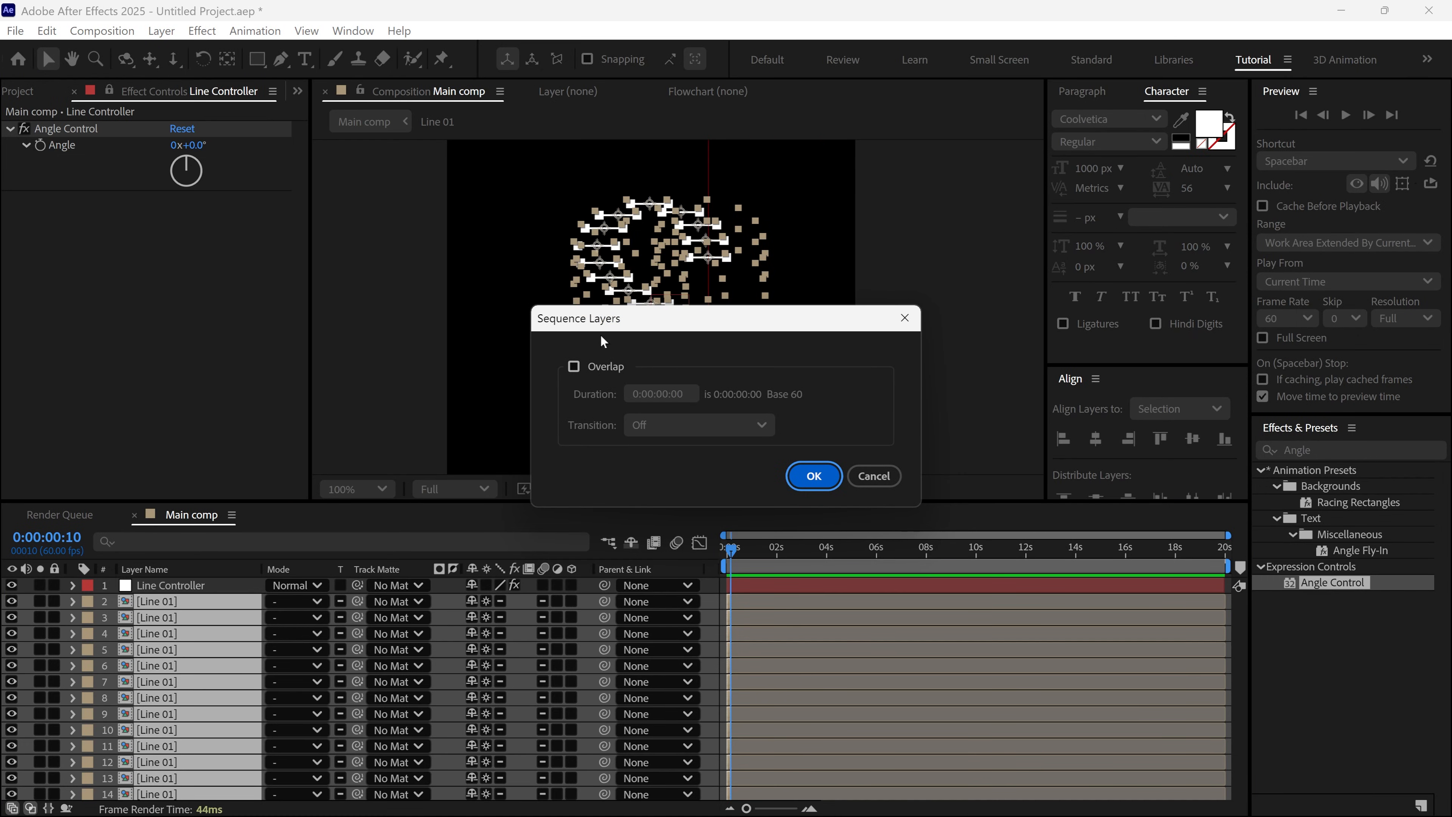
pyautogui.click(812, 476)
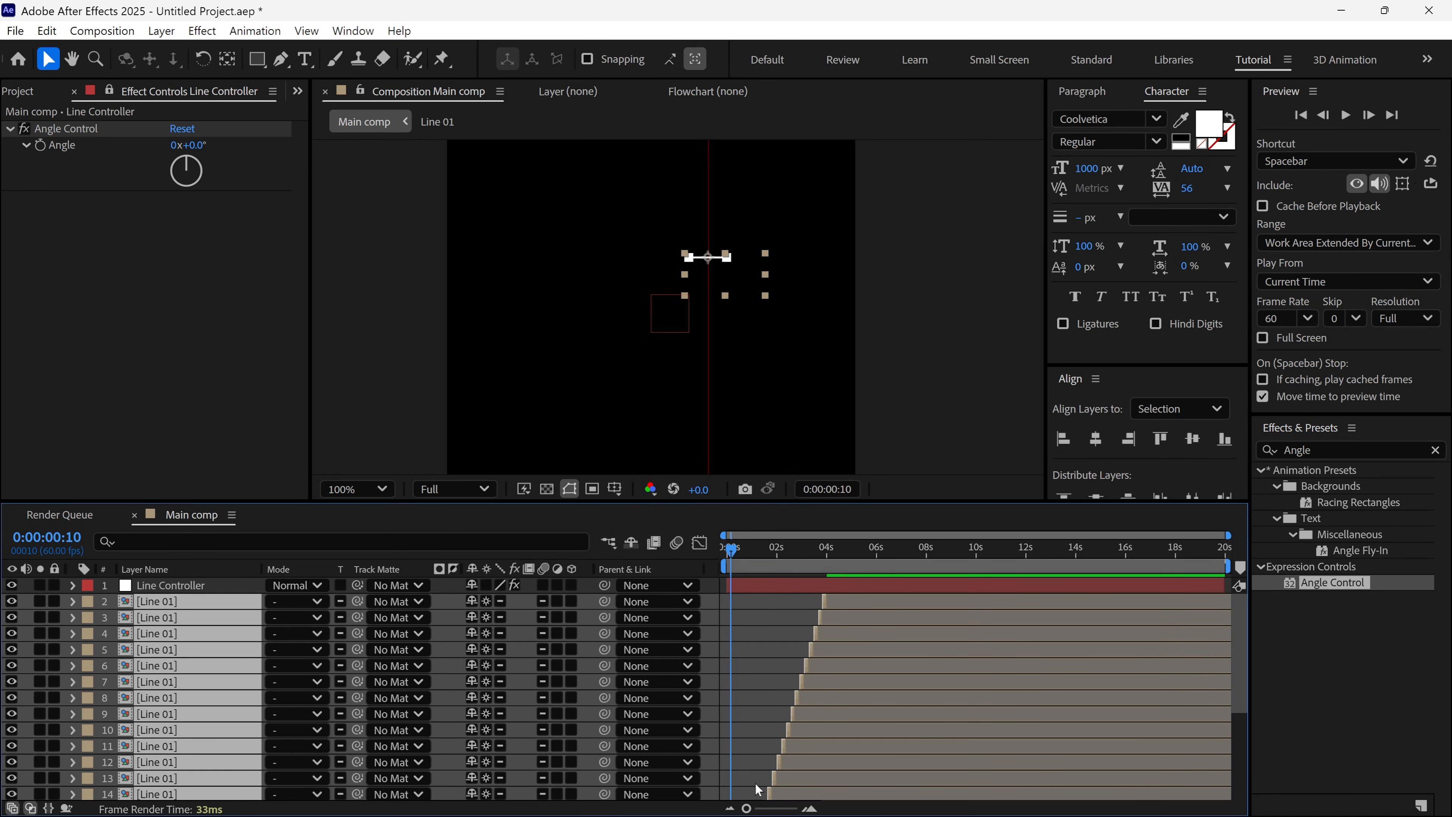
# Extend the sequenced line layers to full length, shift them earlier so the uppermost starts at 0:00:00:00, and preview the staggered loop.
pyautogui.moveTo(831, 601); pyautogui.dragTo(736, 606)
pyautogui.press('Home')
pyautogui.click(945, 458)
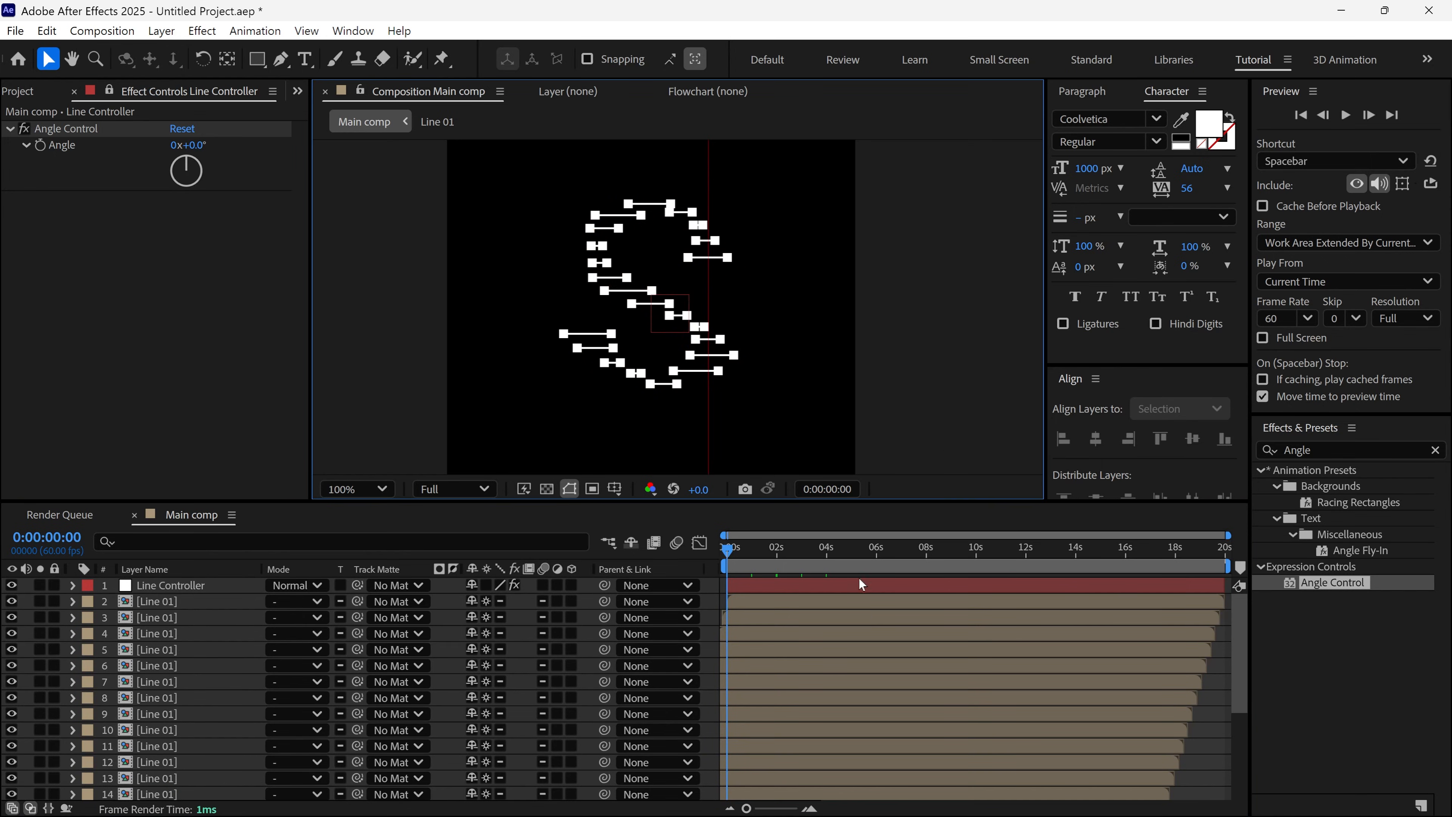
pyautogui.press('space')
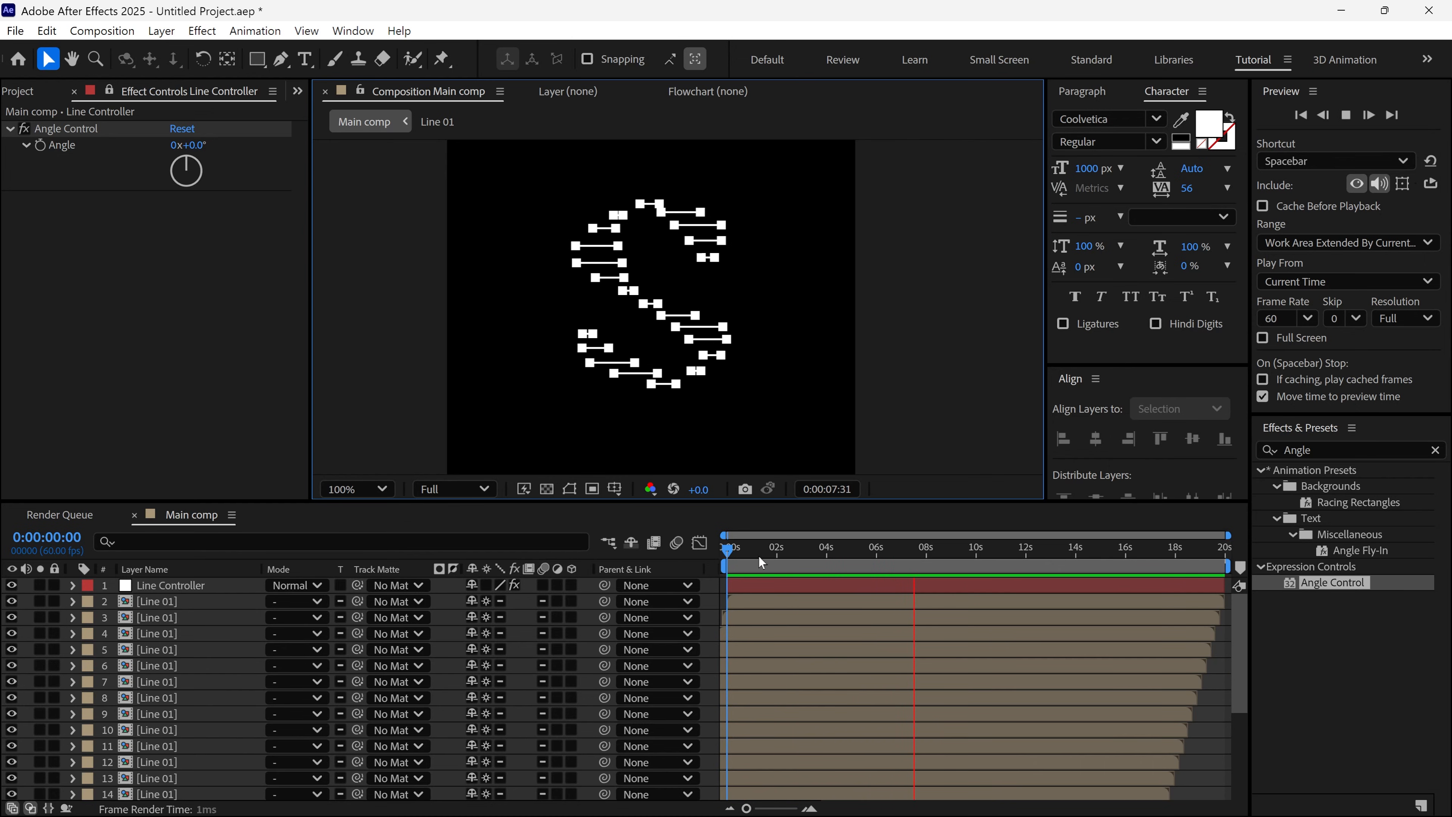
pyautogui.press('space')
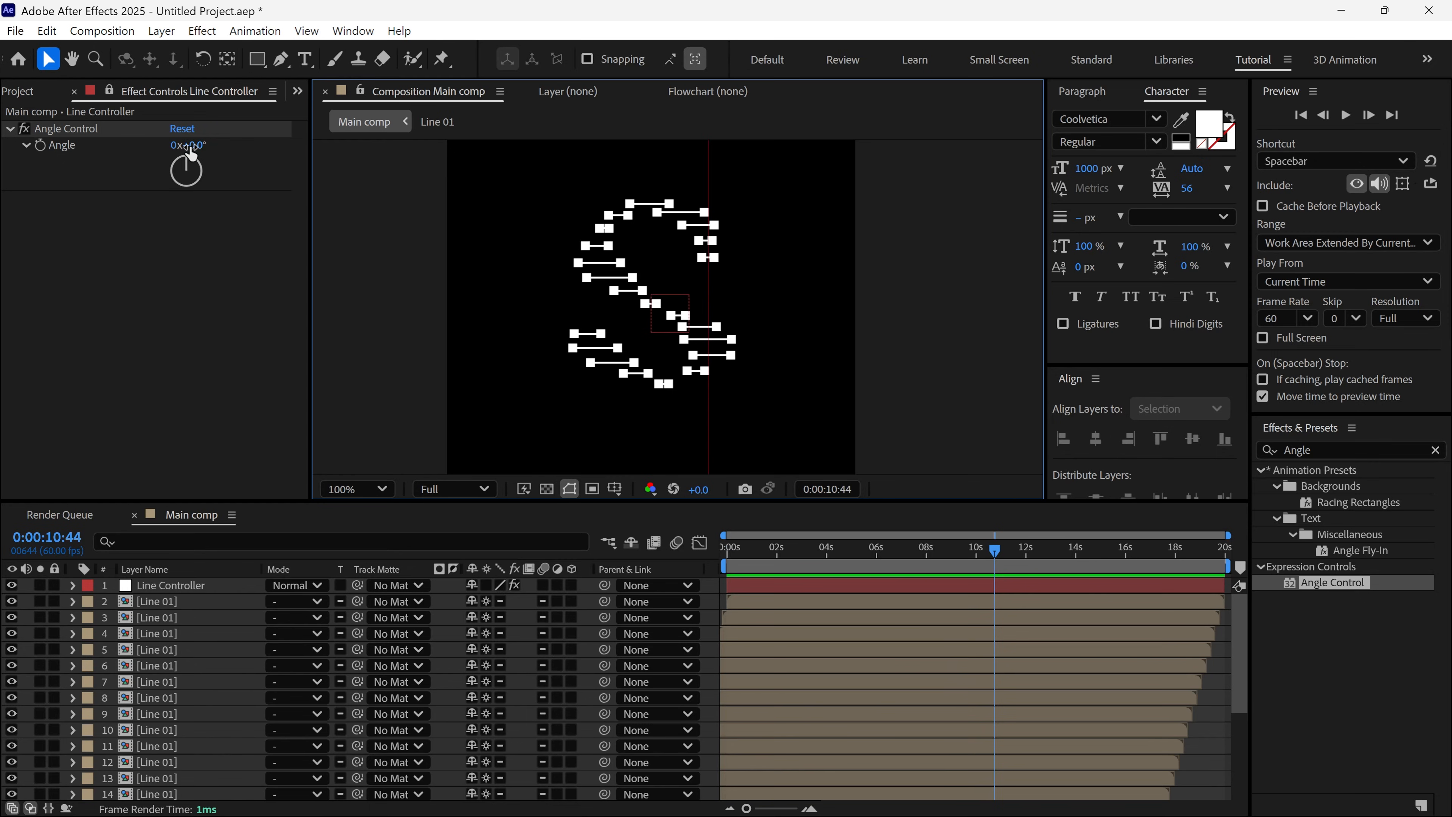
# Vary the Line Controller's Angle from -20° through 31° to 81°, previewing the staggered S animation at different rotations.
pyautogui.moveTo(190, 146); pyautogui.dragTo(190, 157)
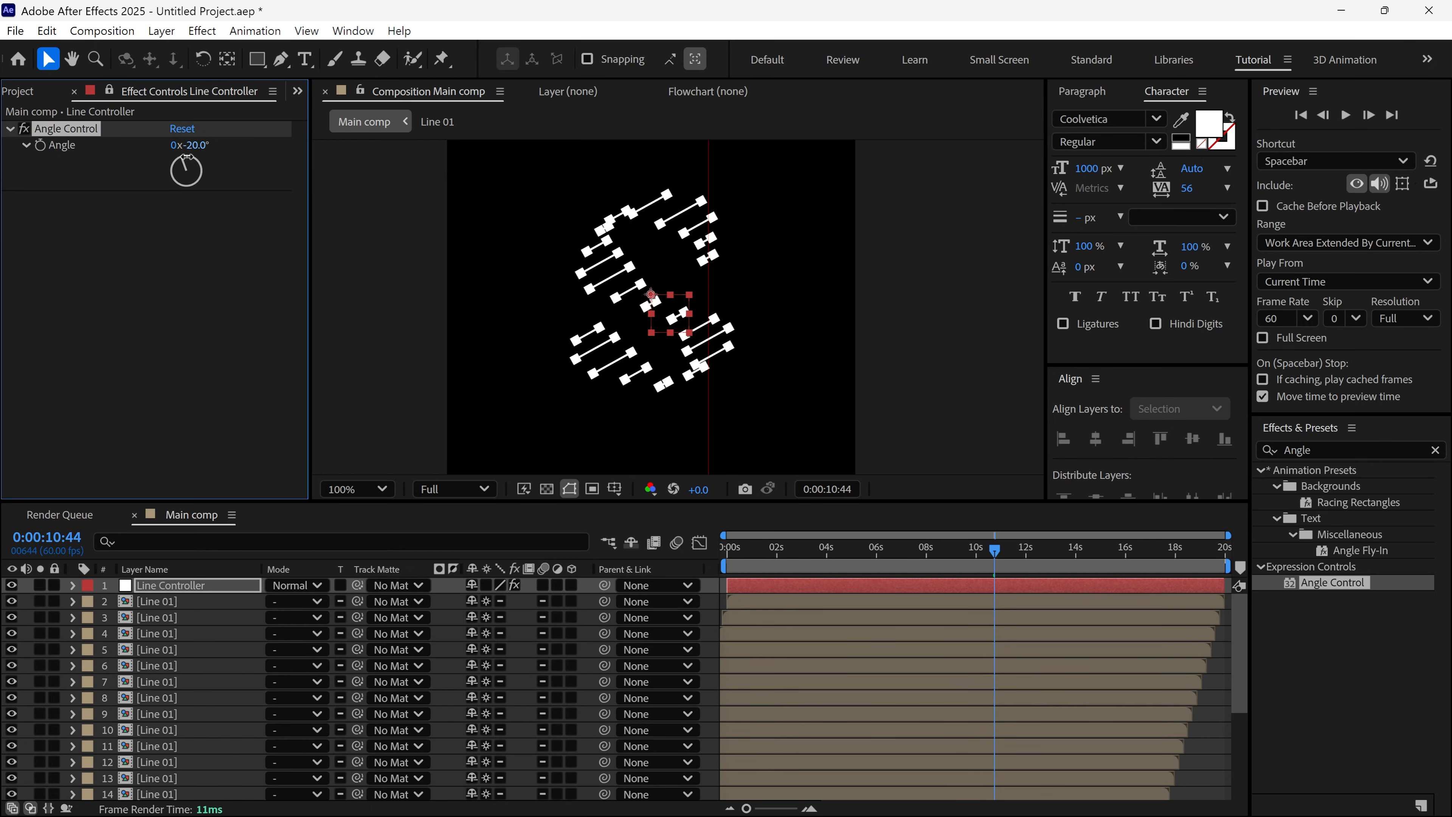
pyautogui.press('space')
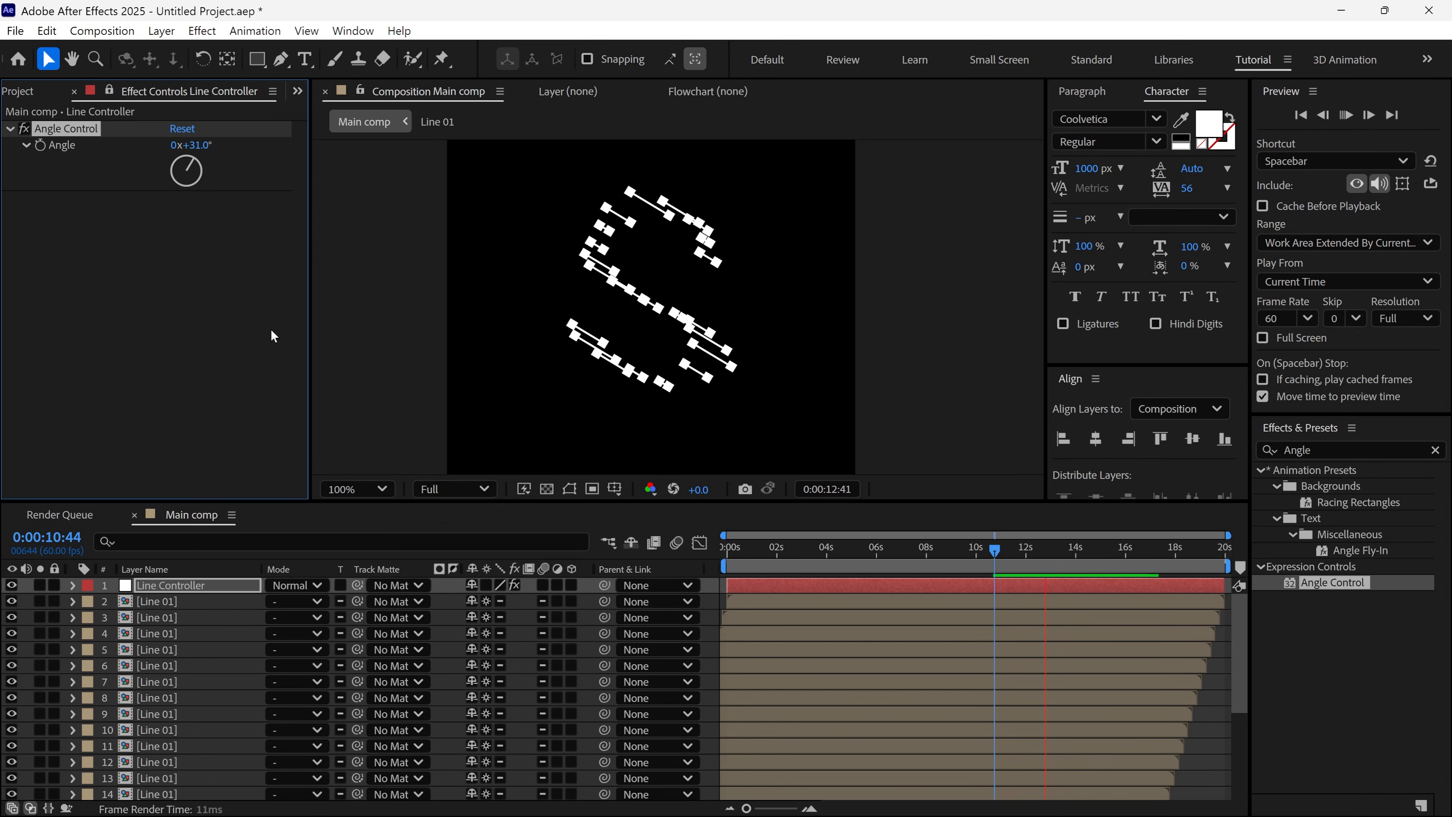
pyautogui.press('space')
pyautogui.moveTo(203, 153); pyautogui.dragTo(244, 220)
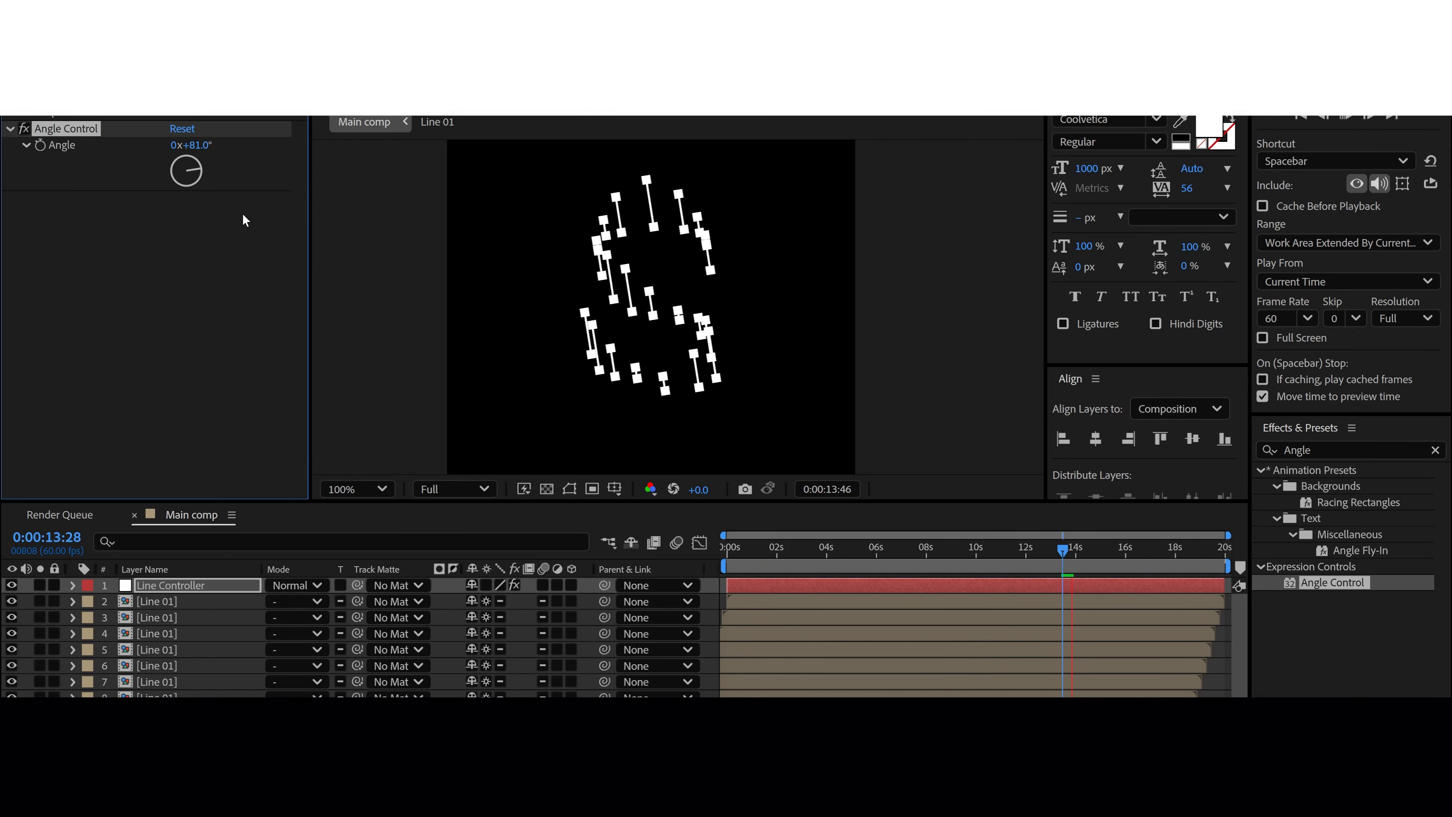